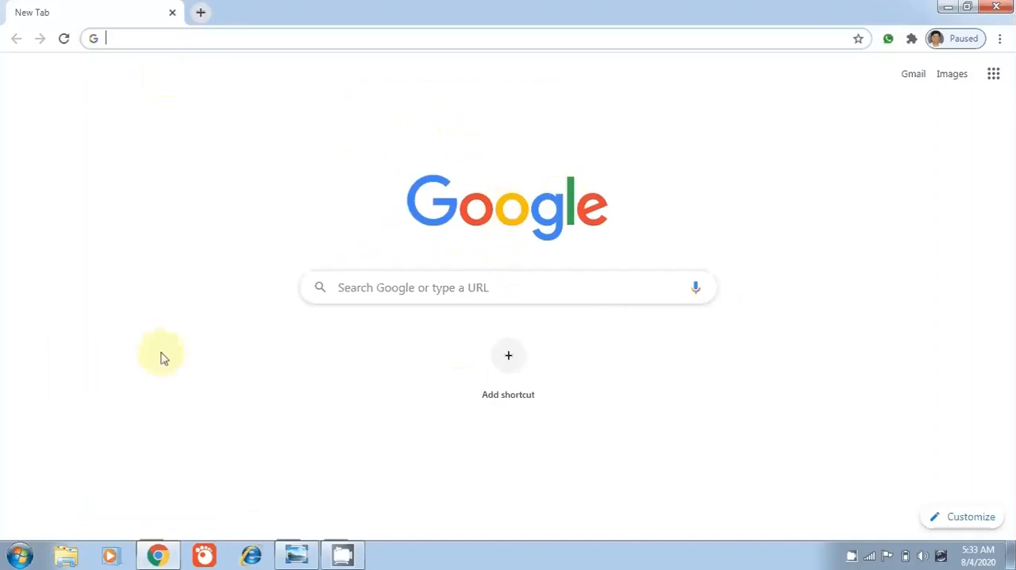
Search Google for tinkercad and open the Tinkercad website from the results
{"action": "left_click", "coordinate": [413, 285]}
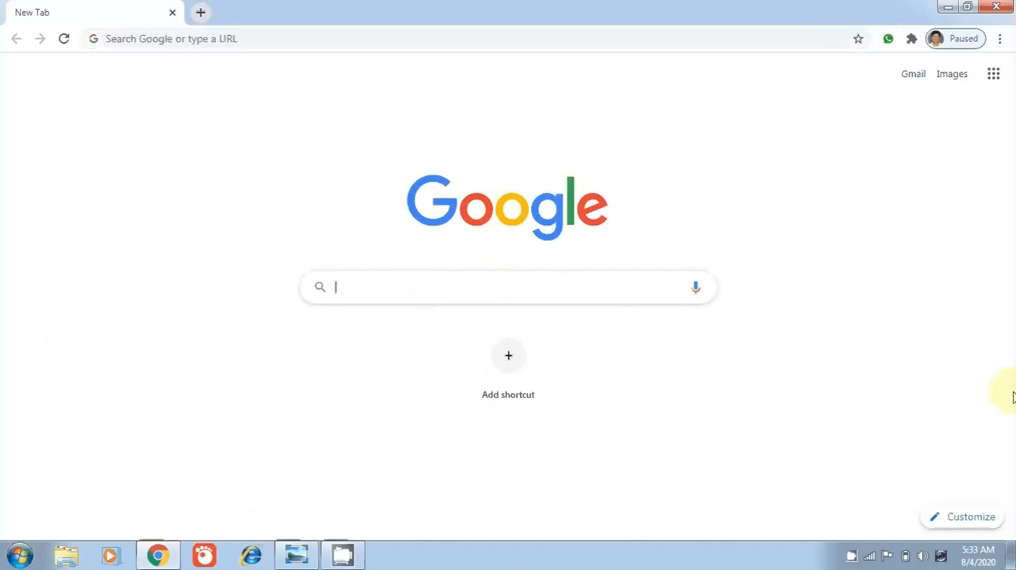
{"action": "type", "text": "tin"}
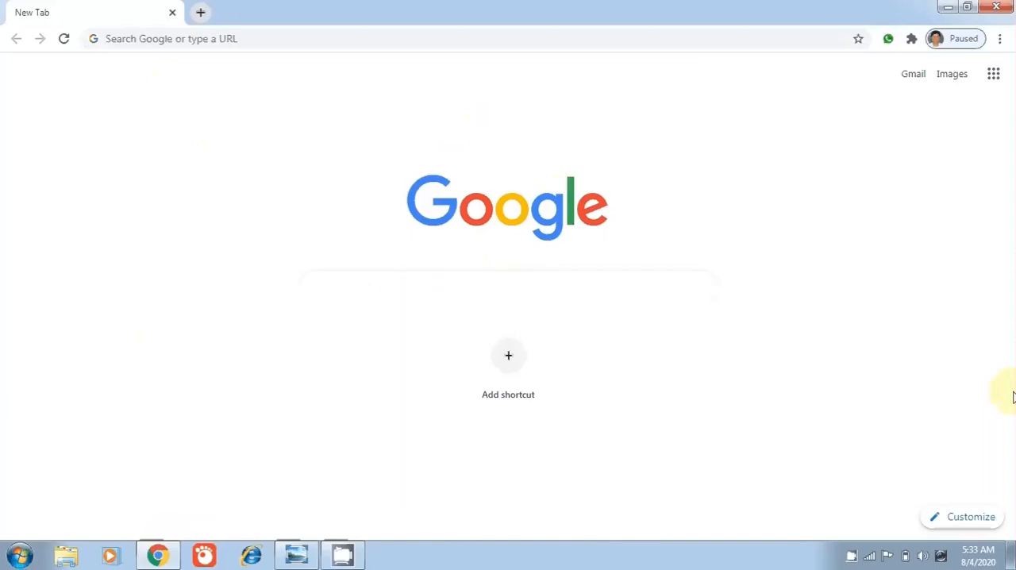
{"action": "type", "text": "er"}
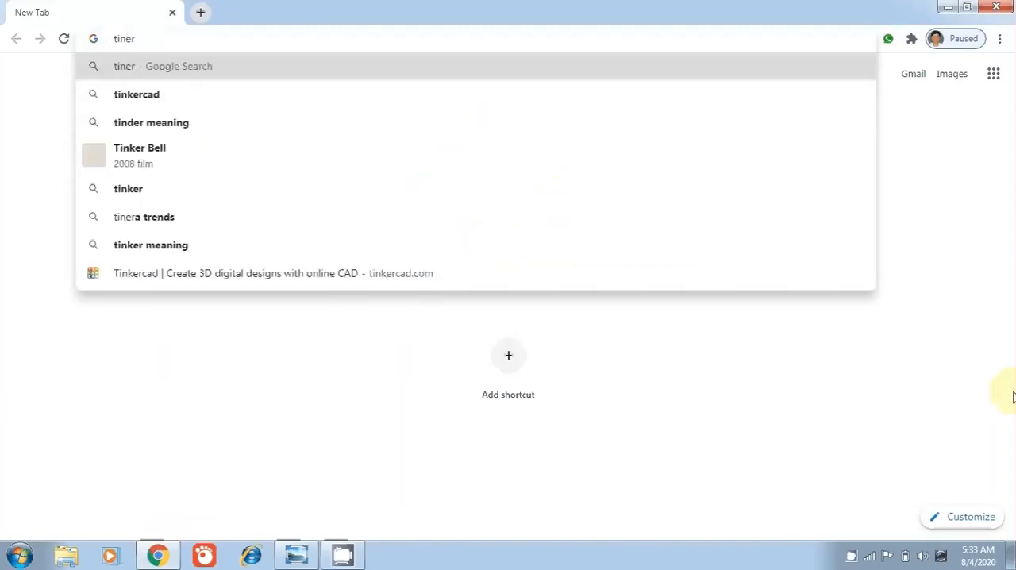
{"action": "key", "text": "BackSpace"}
{"action": "key", "text": "BackSpace"}
{"action": "key", "text": "BackSpace"}
{"action": "key", "text": "BackSpace"}
{"action": "type", "text": "inker"}
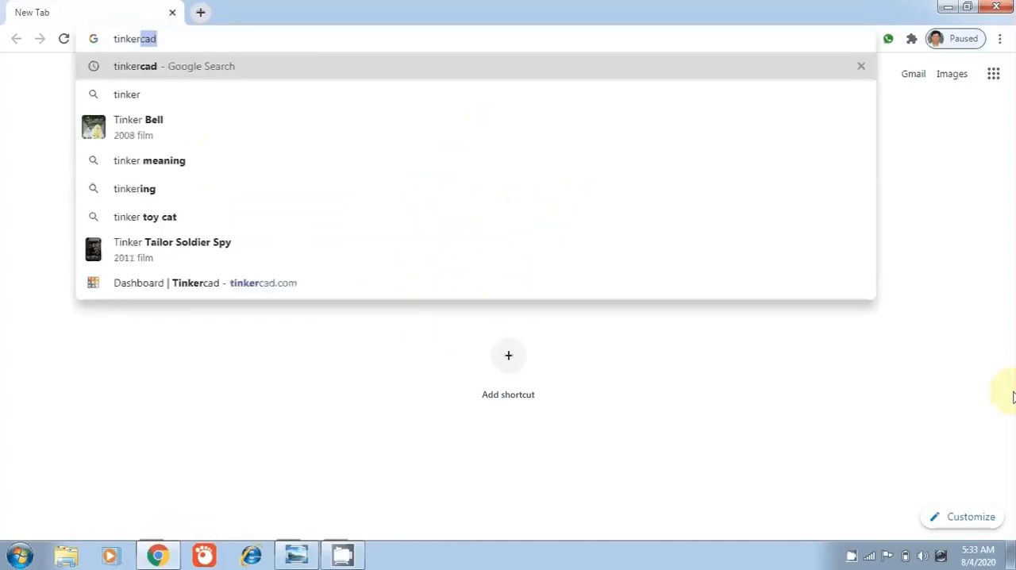
{"action": "type", "text": "cad"}
{"action": "key", "text": "Return"}
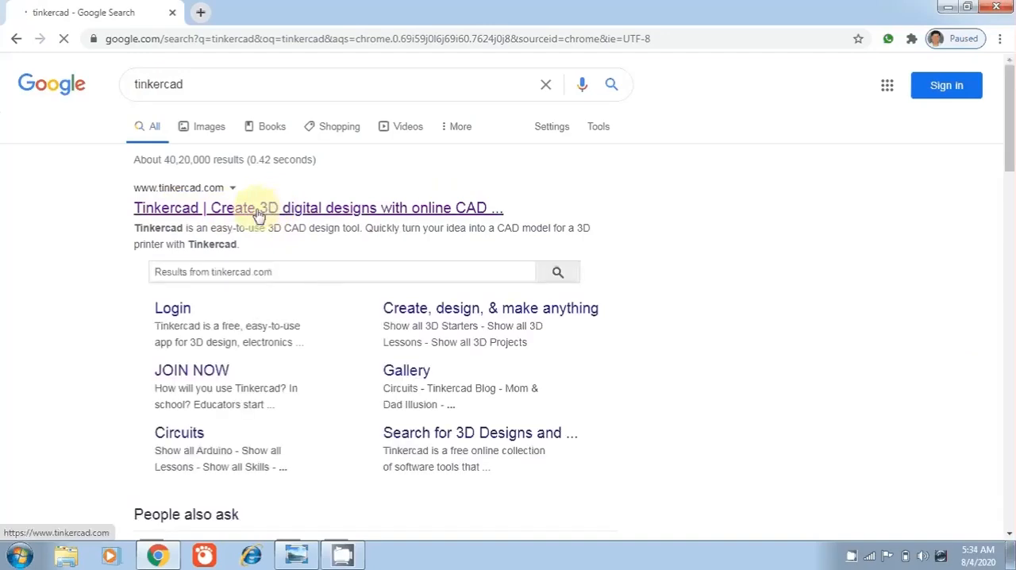
{"action": "left_click", "coordinate": [260, 216]}
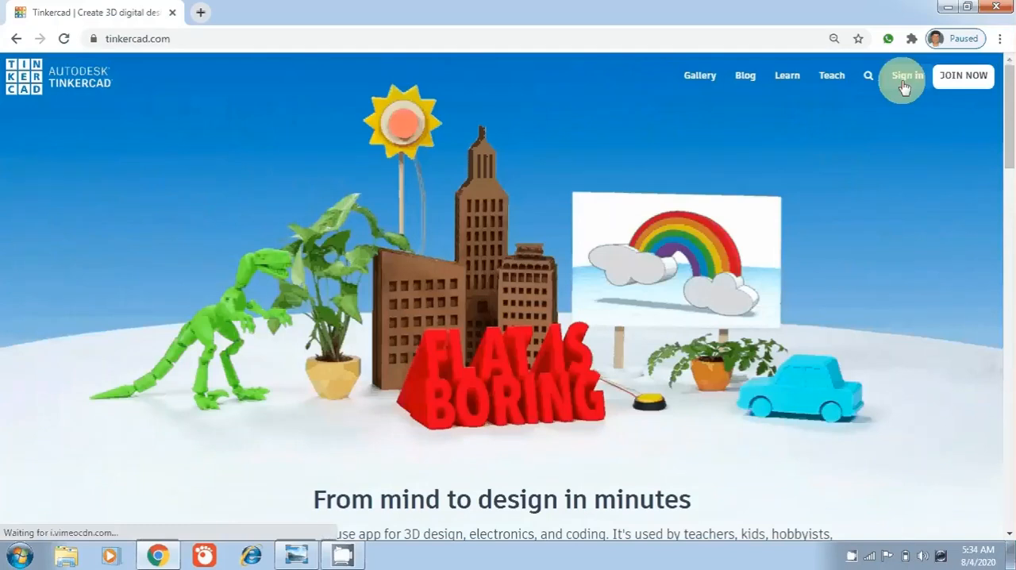
Sign in to Tinkercad with Google, submitting the prefilled account e-mail and account password
{"action": "left_click", "coordinate": [904, 84]}
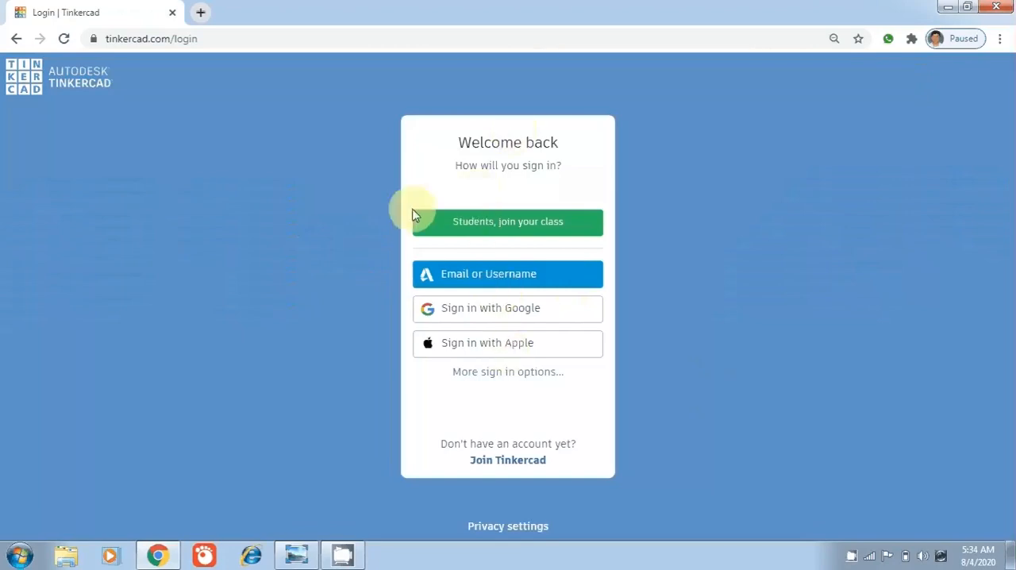
{"action": "left_click", "coordinate": [486, 312]}
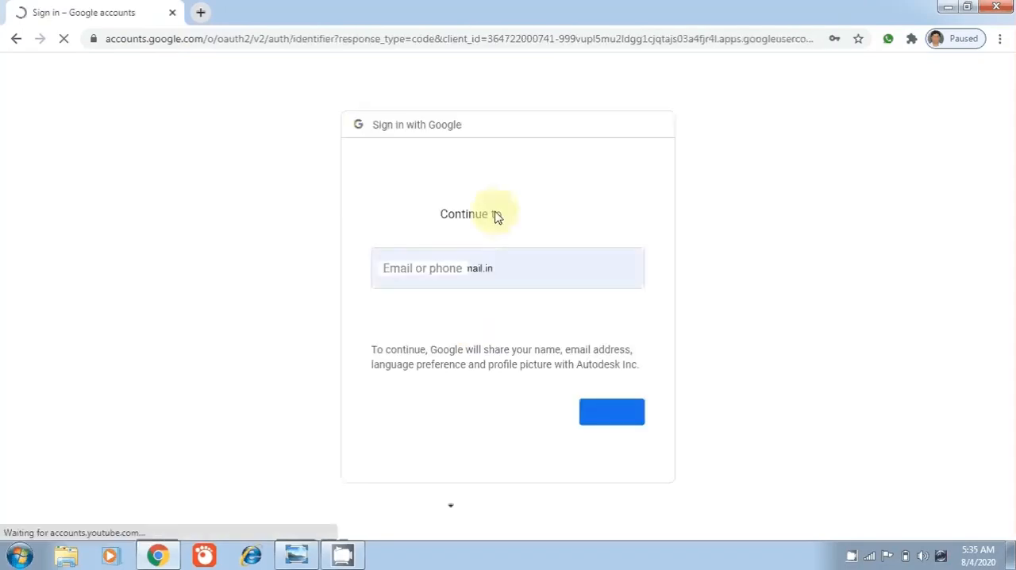
{"action": "left_click", "coordinate": [456, 270]}
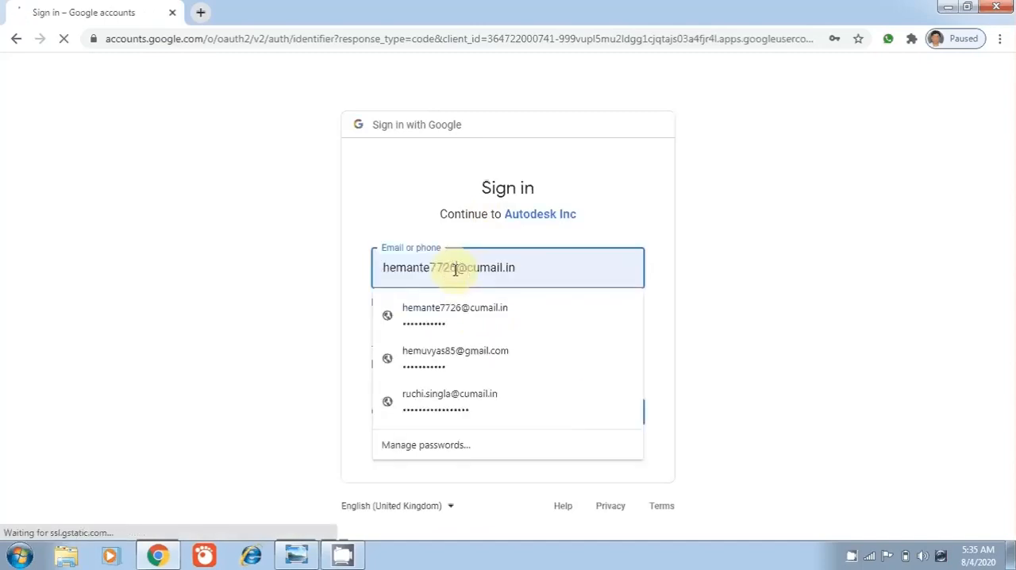
{"action": "left_click", "coordinate": [724, 307]}
{"action": "left_click", "coordinate": [592, 418]}
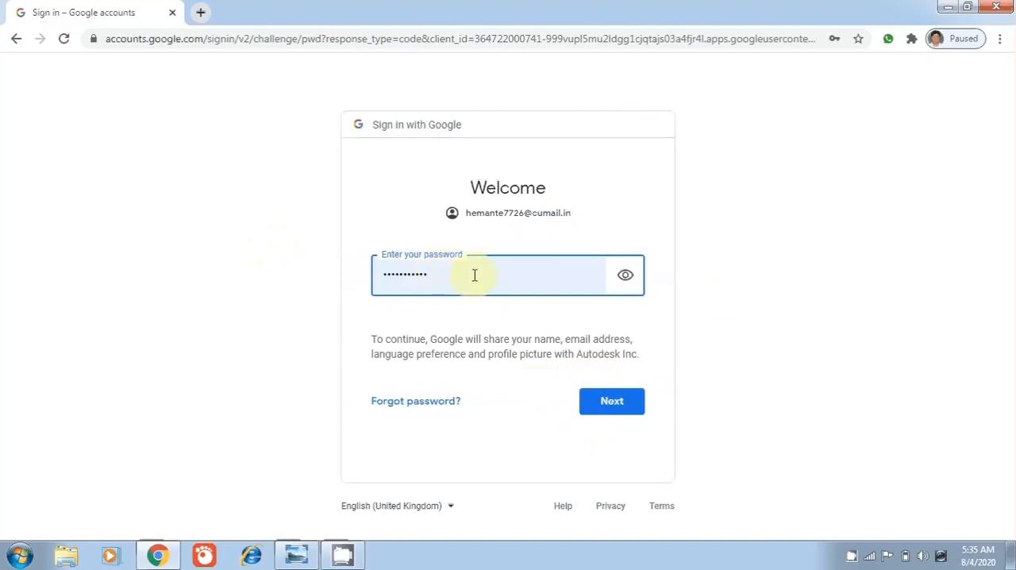
{"action": "left_click", "coordinate": [616, 399]}
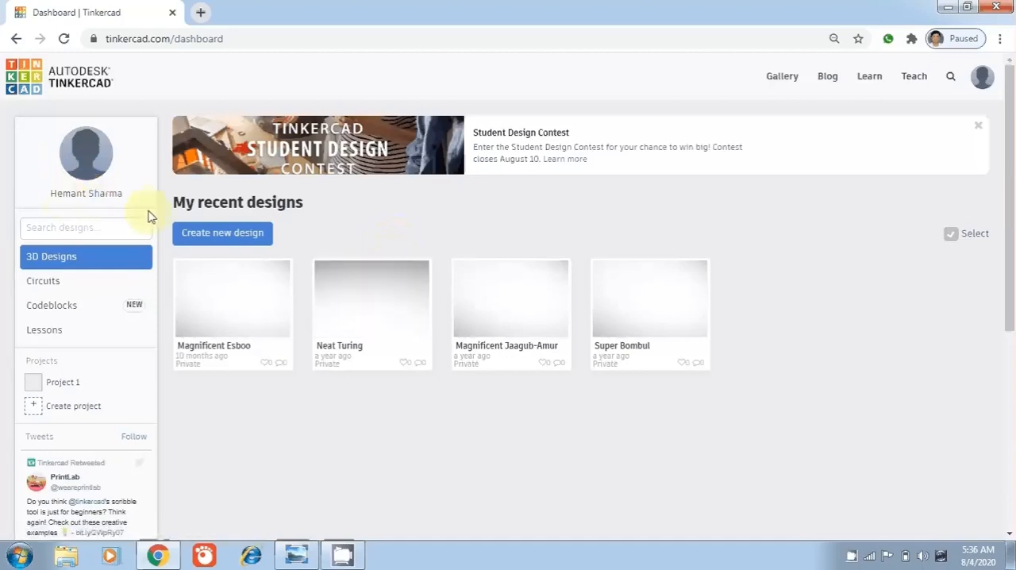
Show the Circuits designs on the dashboard and create a new circuit
{"action": "left_click", "coordinate": [45, 287]}
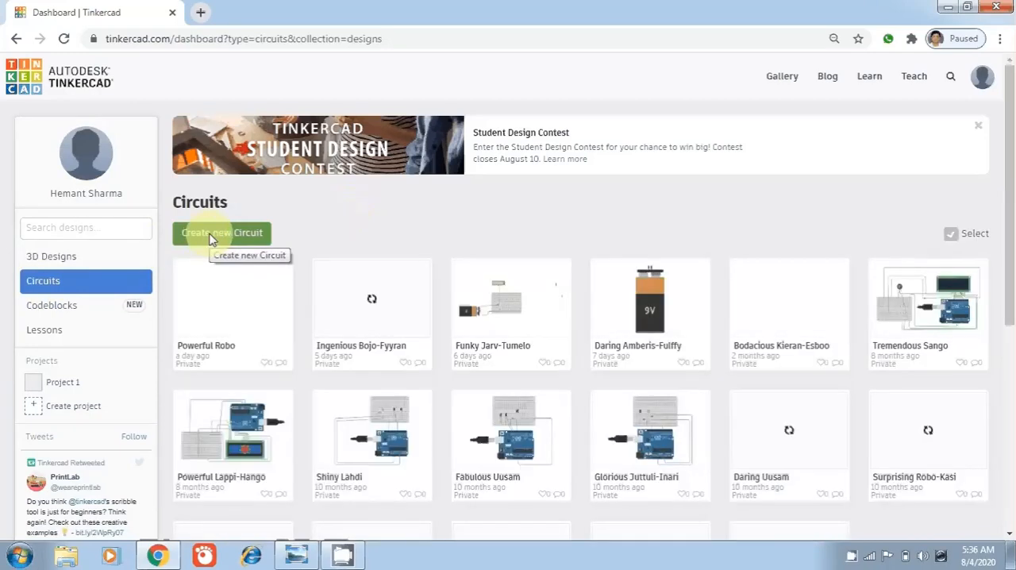
{"action": "left_click", "coordinate": [211, 238]}
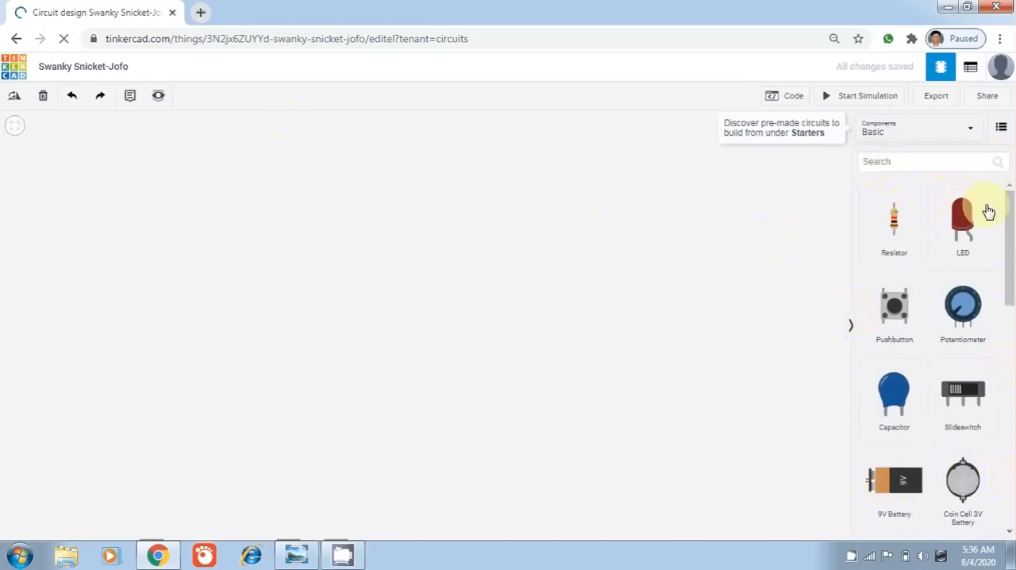
{"action": "left_click", "coordinate": [910, 164]}
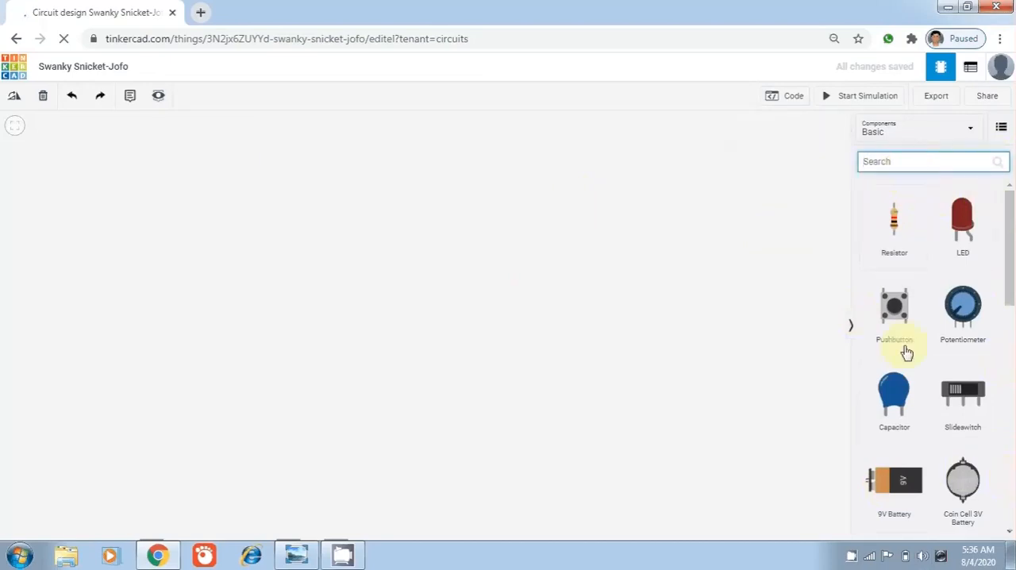
Switch to Windows Photo Viewer to examine the Kirchhoff's Voltage Law circuit diagram, and return to the Tinkercad circuit in Chrome
{"action": "left_click", "coordinate": [290, 551]}
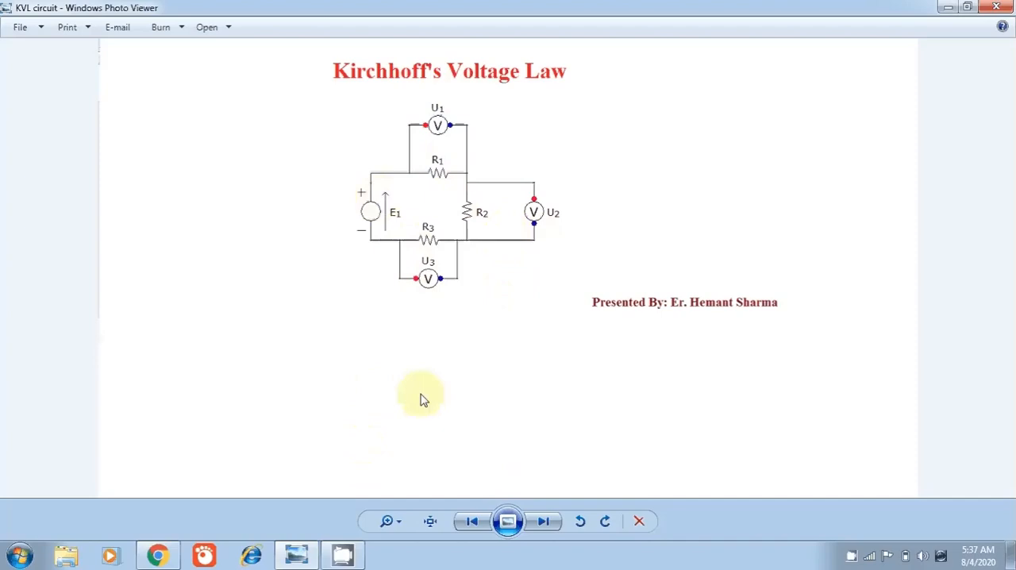
{"action": "left_click", "coordinate": [163, 553]}
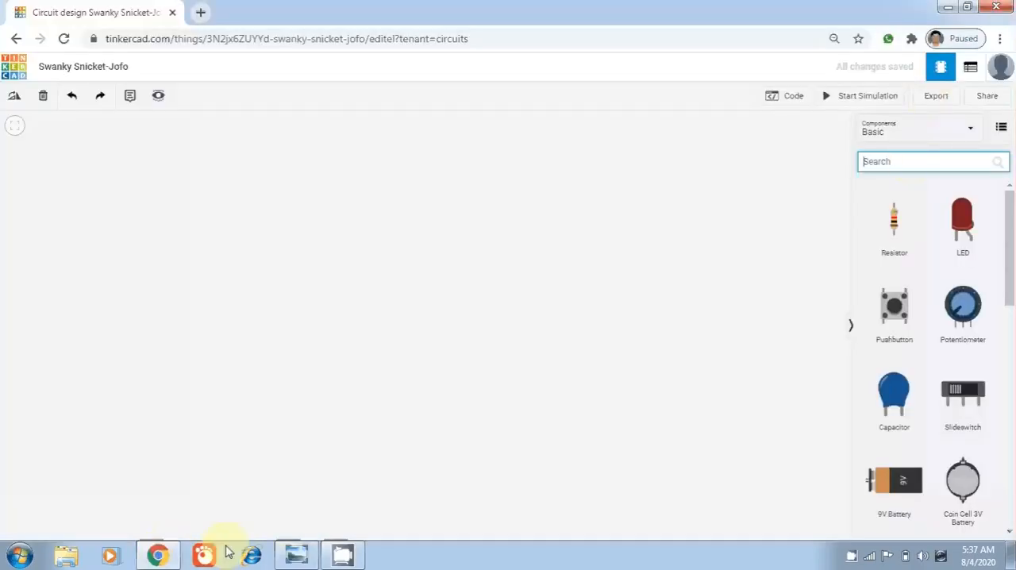
{"action": "left_click", "coordinate": [156, 554]}
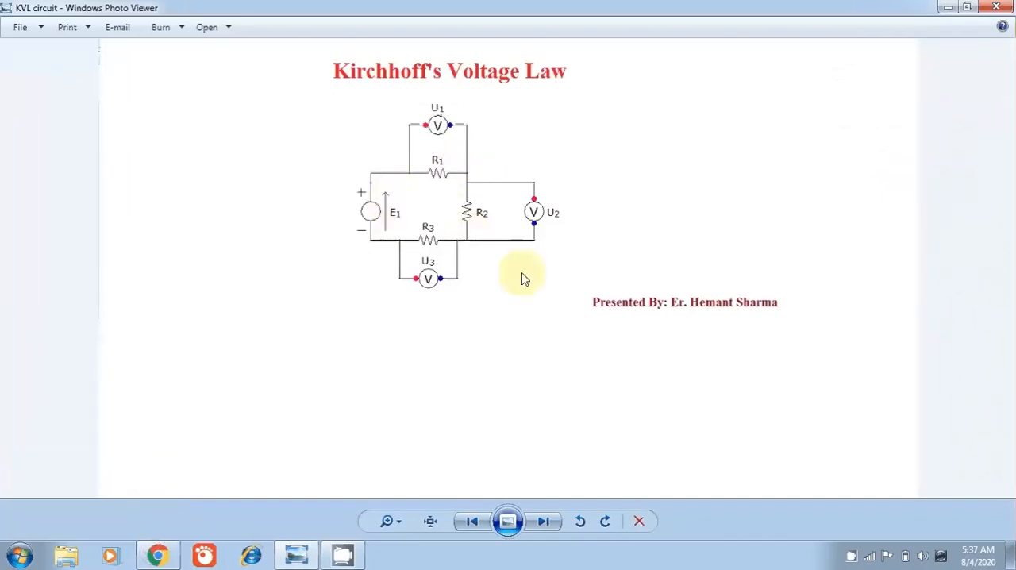
{"action": "left_click", "coordinate": [157, 556]}
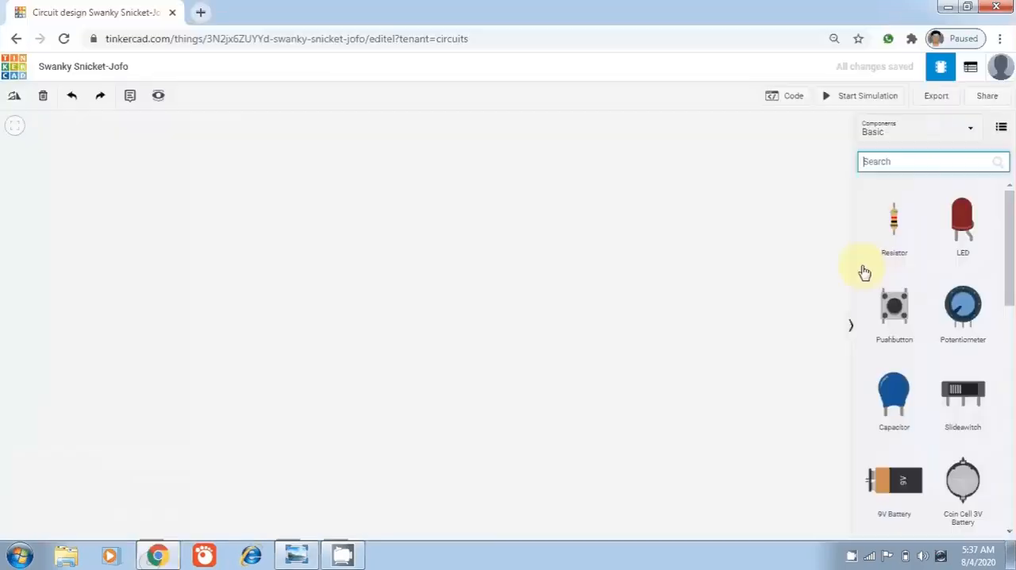
Find the component breadboard and place a full-size Breadboard in the middle of the workspace
{"action": "left_click", "coordinate": [882, 162]}
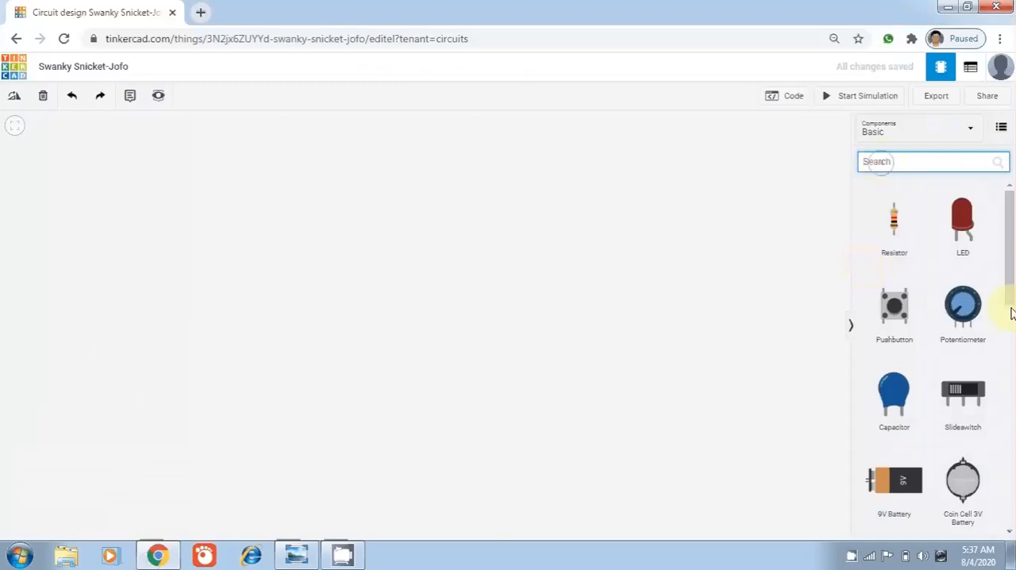
{"action": "type", "text": "brea"}
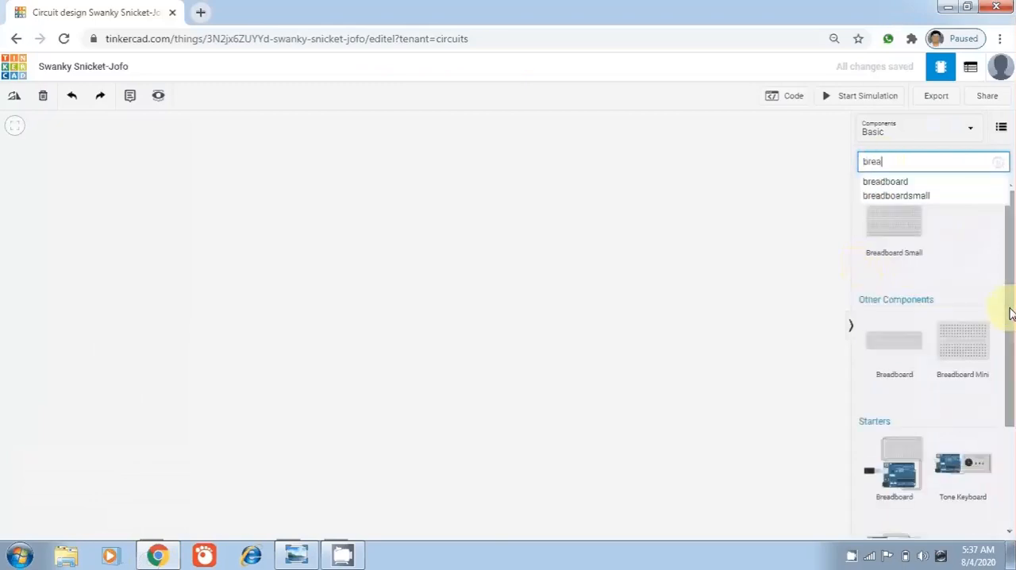
{"action": "type", "text": "d"}
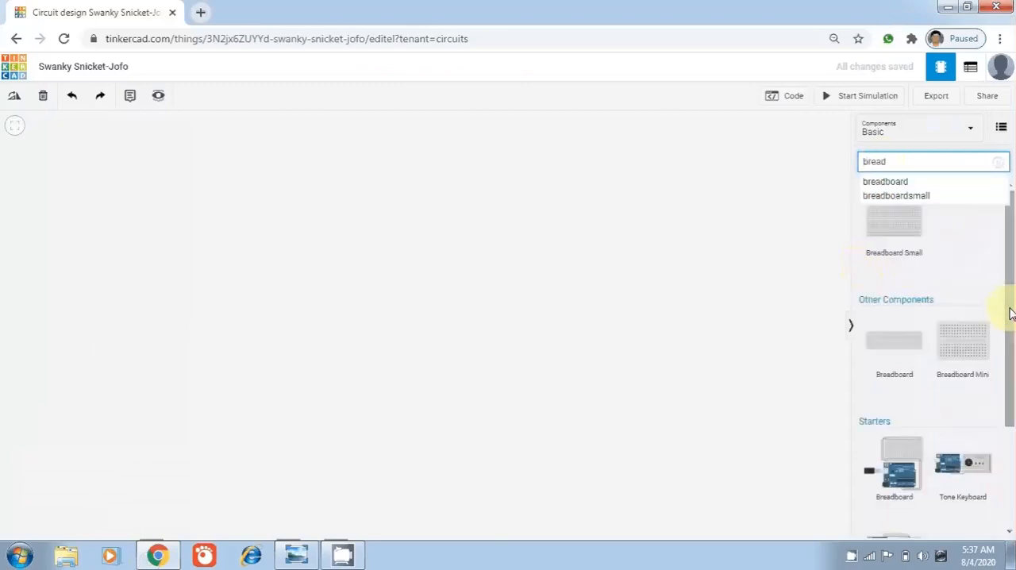
{"action": "left_click", "coordinate": [883, 182]}
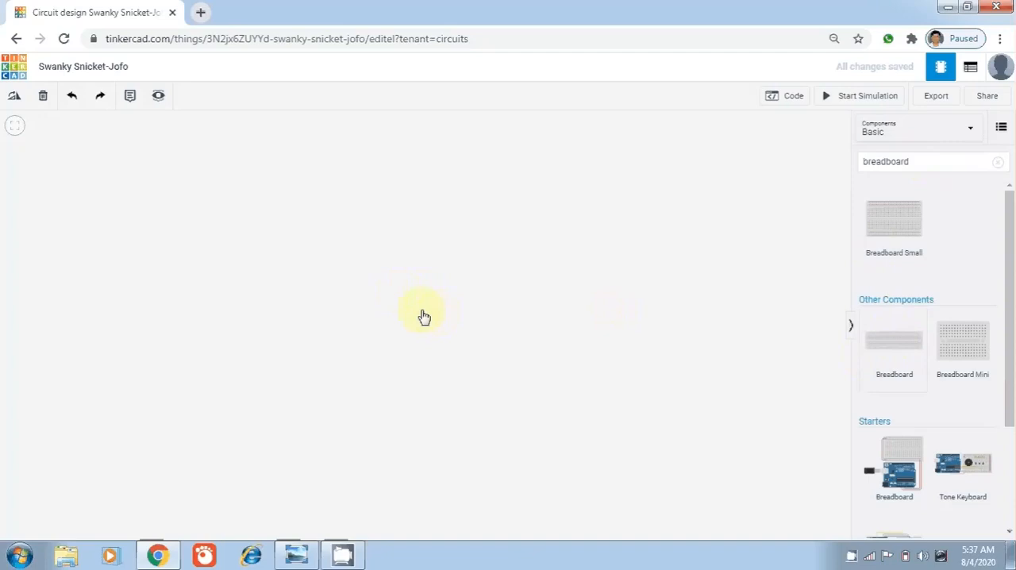
{"action": "left_click", "coordinate": [376, 308]}
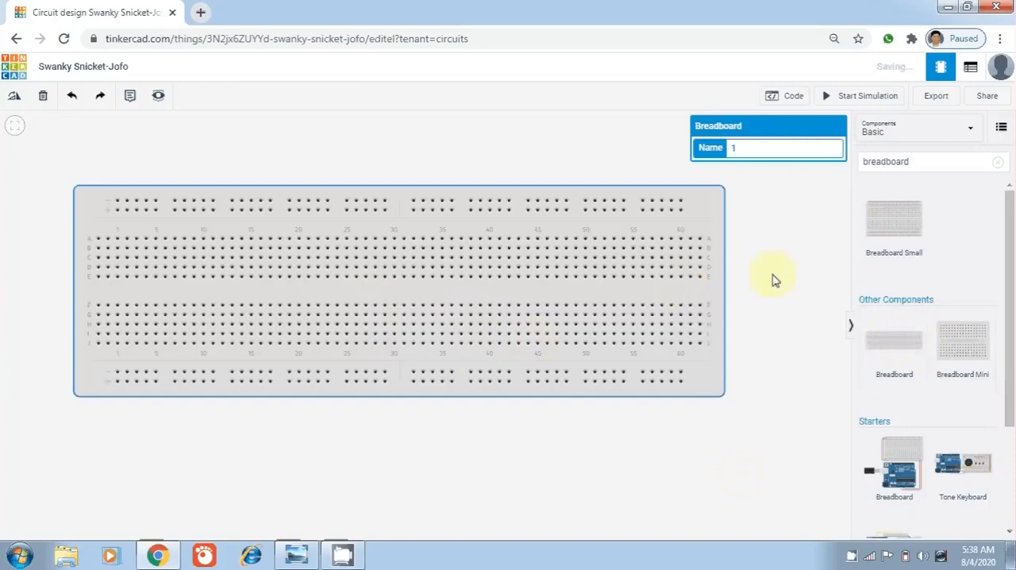
{"action": "scroll", "coordinate": [774, 282], "scroll_direction": "down", "scroll_amount": 3}
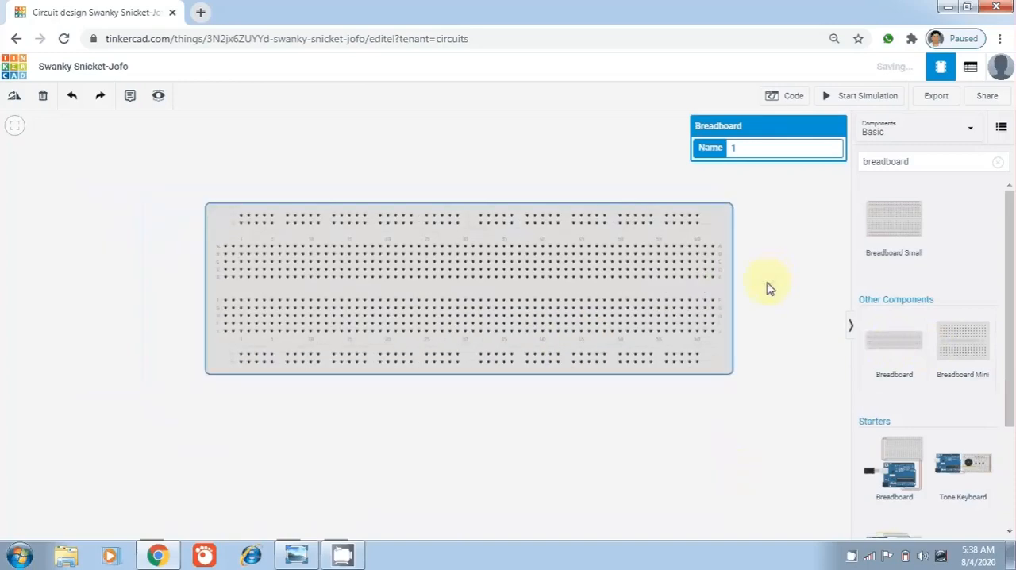
{"action": "left_click", "coordinate": [608, 286]}
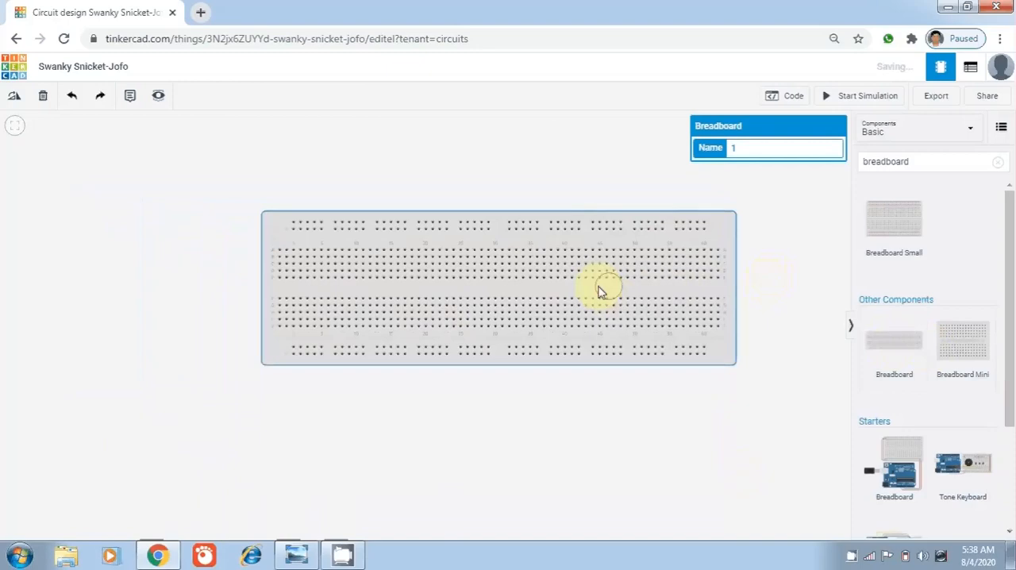
{"action": "left_click_drag", "start_coordinate": [600, 291], "coordinate": [488, 305]}
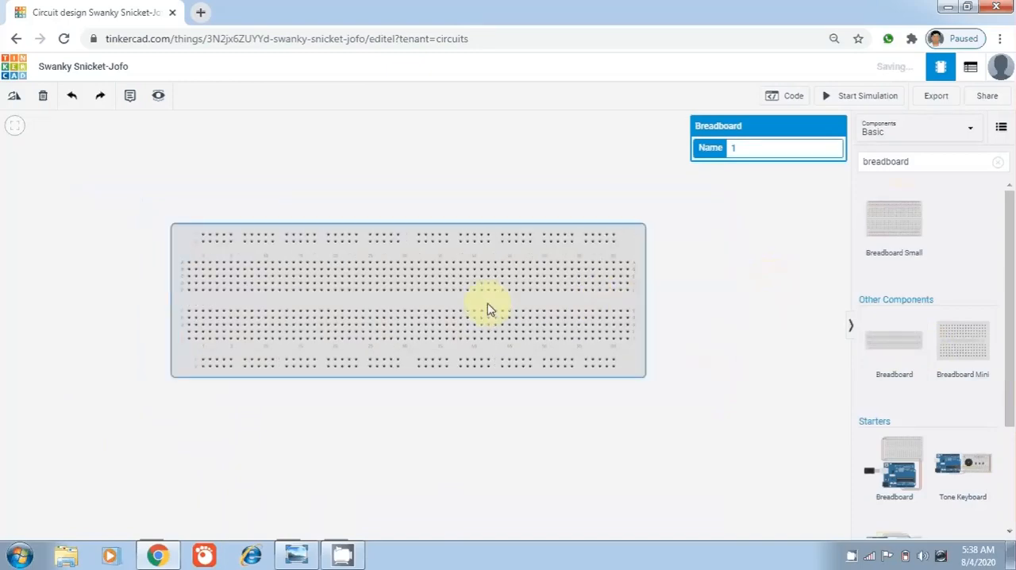
Clear the component search and place three resistors in the empty area above the breadboard
{"action": "left_click", "coordinate": [916, 162]}
{"action": "left_click", "coordinate": [1000, 162]}
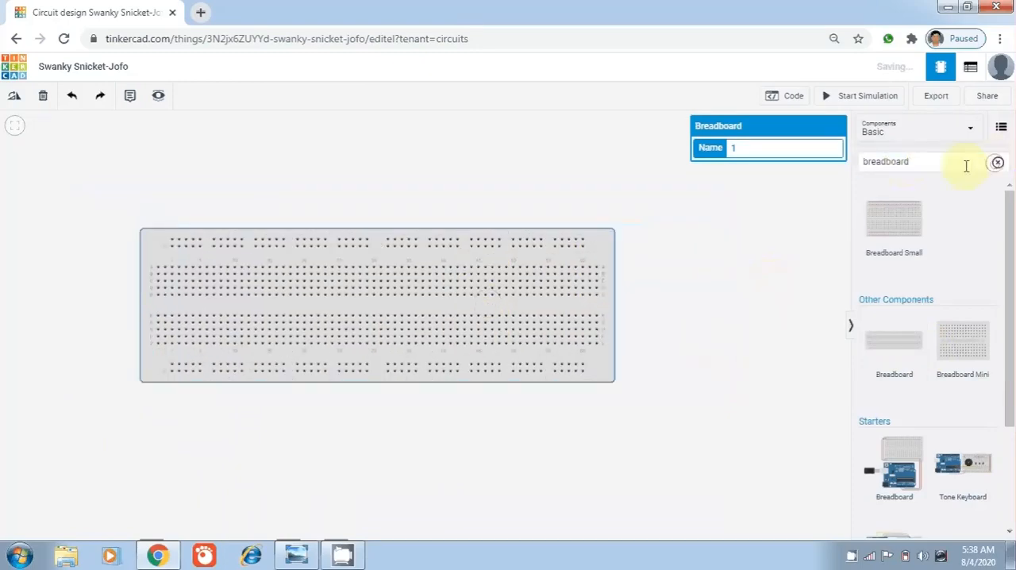
{"action": "left_click", "coordinate": [800, 226]}
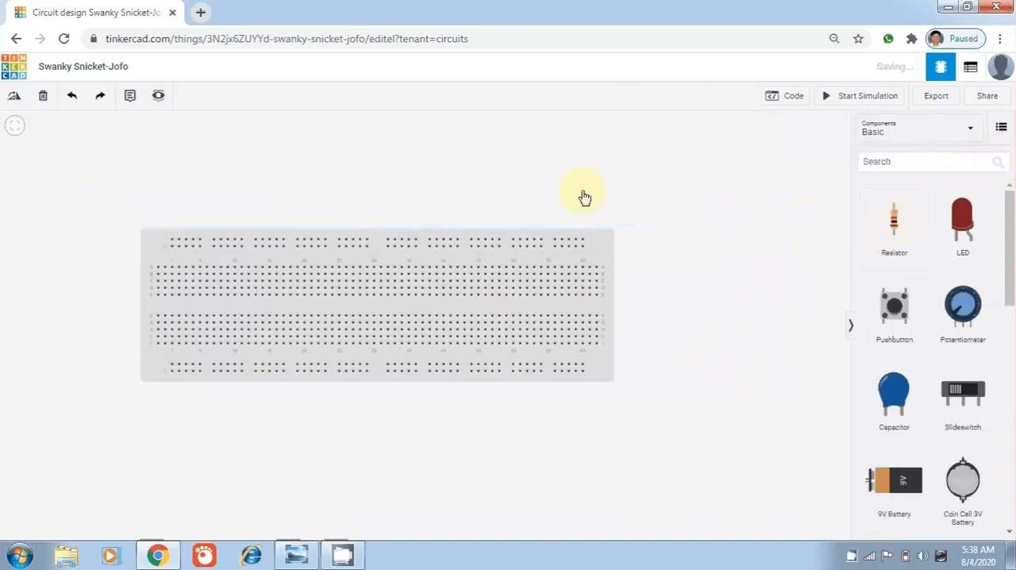
{"action": "left_click_drag", "start_coordinate": [894, 226], "coordinate": [386, 192]}
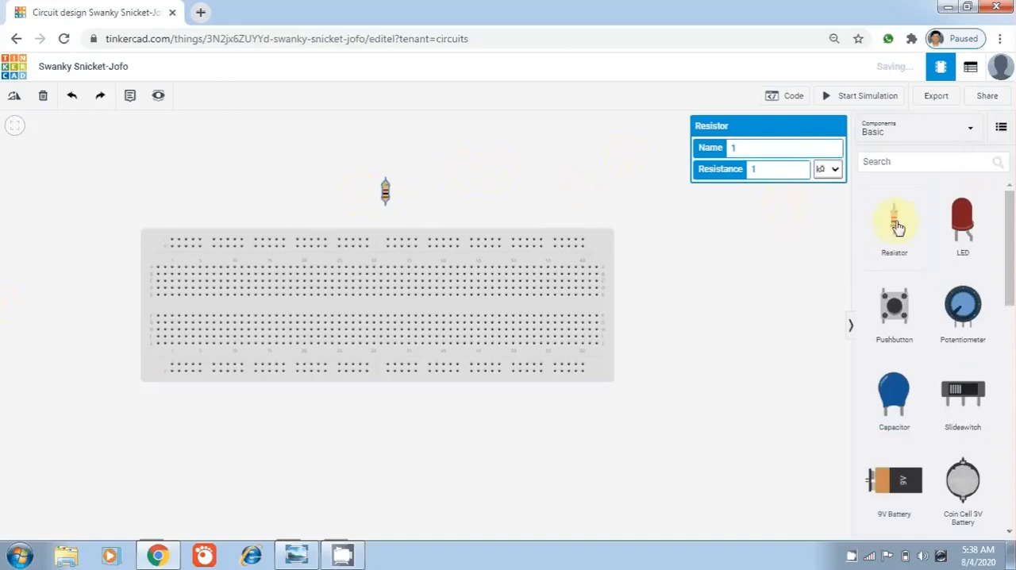
{"action": "left_click_drag", "start_coordinate": [898, 227], "coordinate": [596, 197]}
{"action": "left_click_drag", "start_coordinate": [908, 229], "coordinate": [689, 186]}
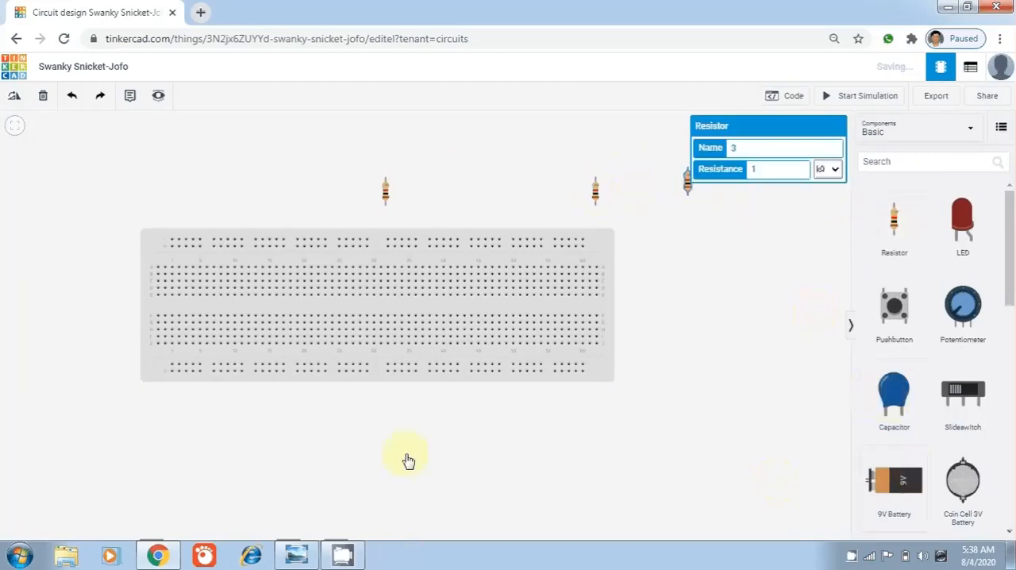
Place a 9V battery beside the breadboard's left end, rotated 180 degrees so its terminals face the board
{"action": "left_click_drag", "start_coordinate": [408, 461], "coordinate": [114, 446]}
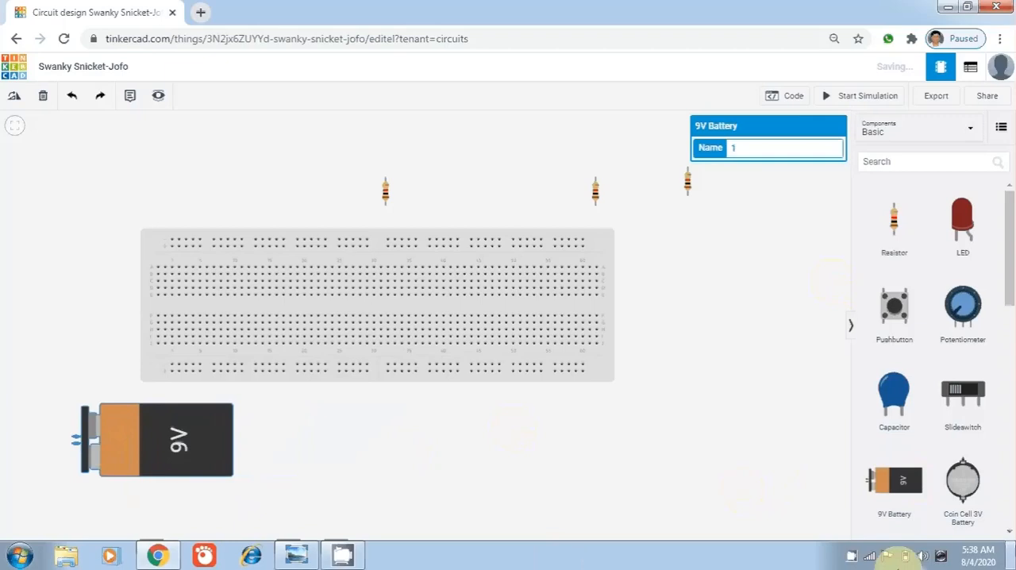
{"action": "left_click_drag", "start_coordinate": [133, 456], "coordinate": [136, 457]}
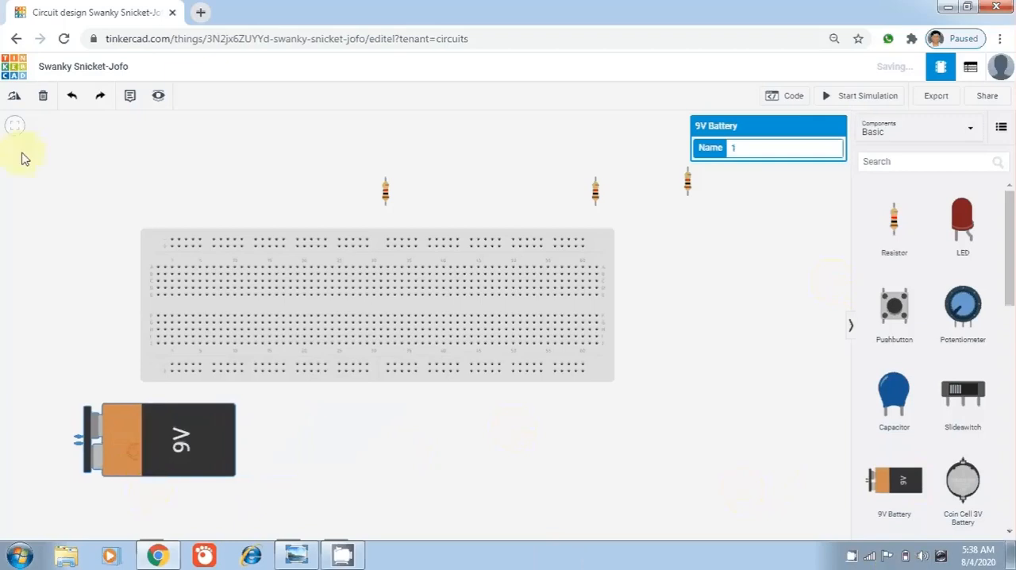
{"action": "left_click", "coordinate": [15, 96]}
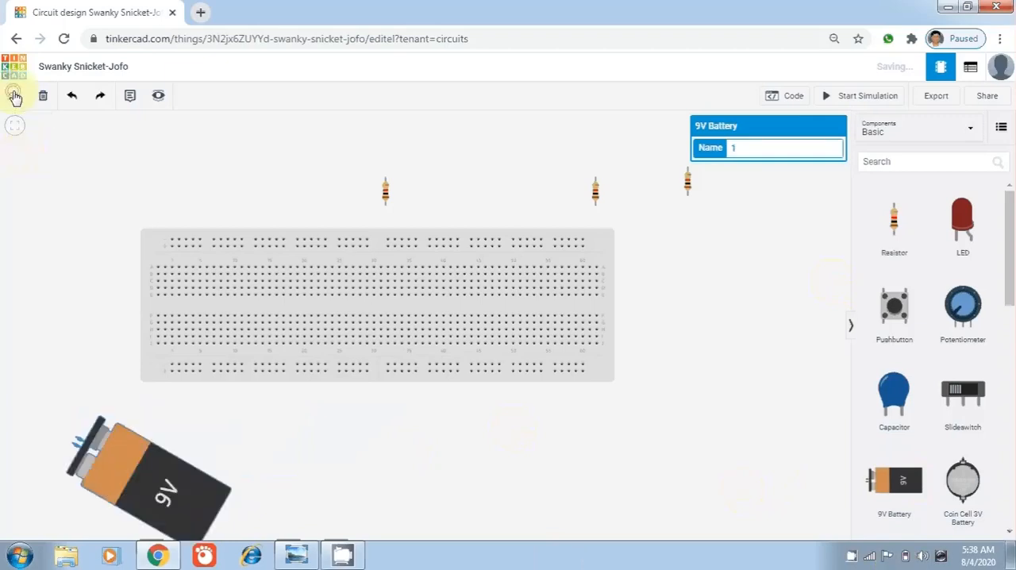
{"action": "left_click", "coordinate": [15, 96]}
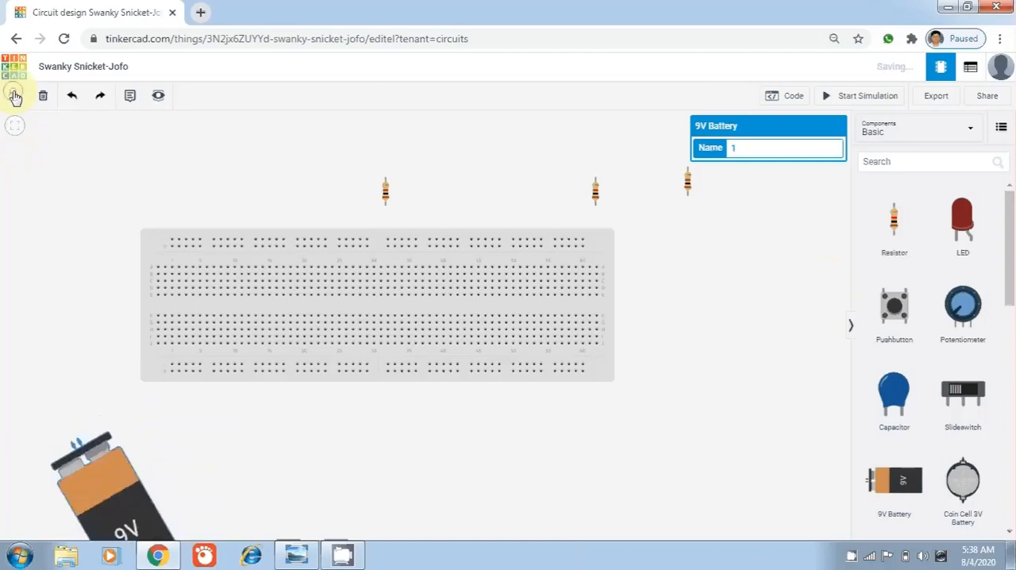
{"action": "left_click", "coordinate": [15, 96]}
{"action": "left_click", "coordinate": [15, 96]}
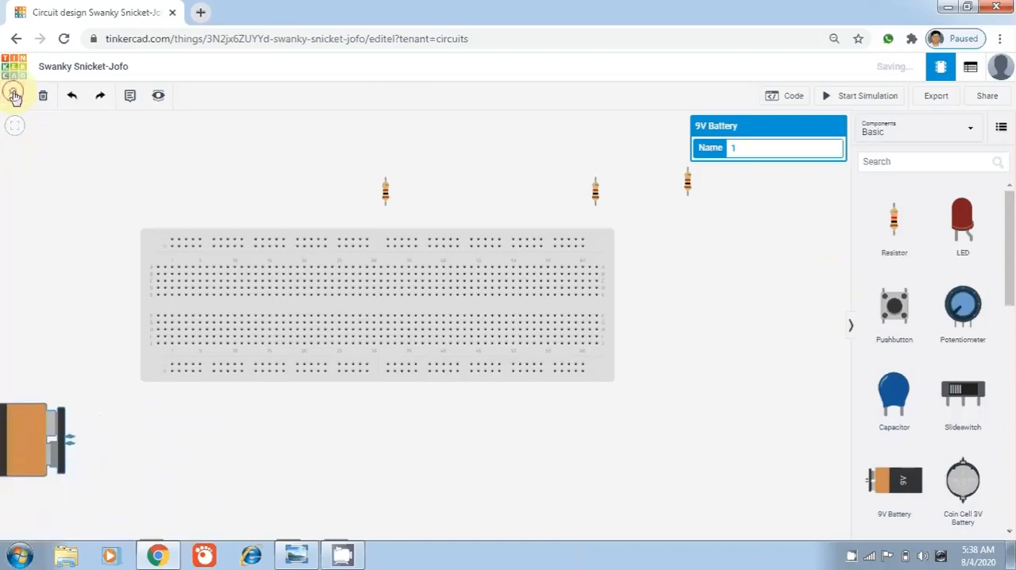
{"action": "left_click", "coordinate": [21, 438]}
{"action": "left_click_drag", "start_coordinate": [26, 415], "coordinate": [85, 283]}
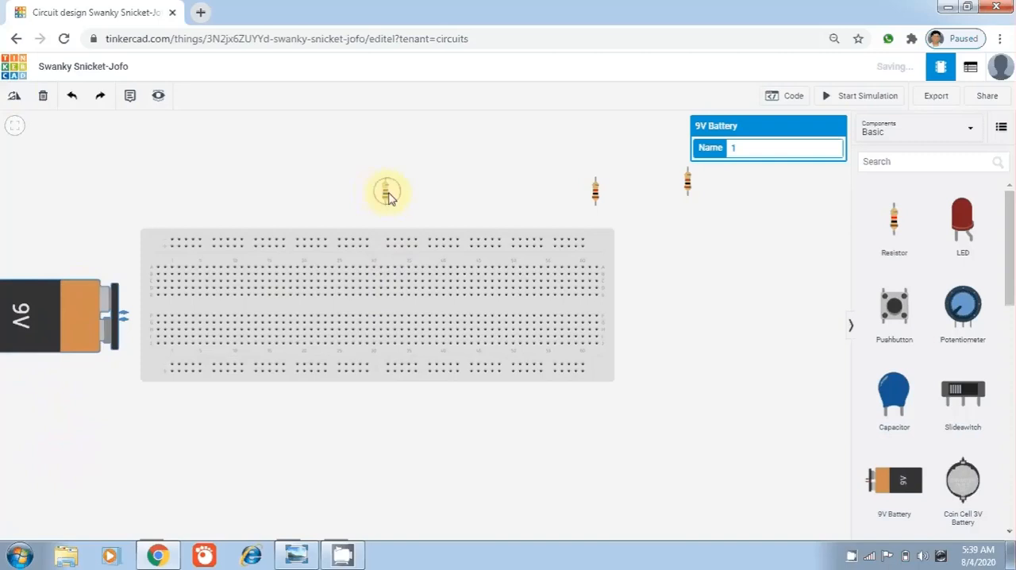
Reposition the first resistor, the breadboard and the 9V battery so the whole battery fits in view with wiring space beside the board
{"action": "left_click_drag", "start_coordinate": [389, 194], "coordinate": [408, 197]}
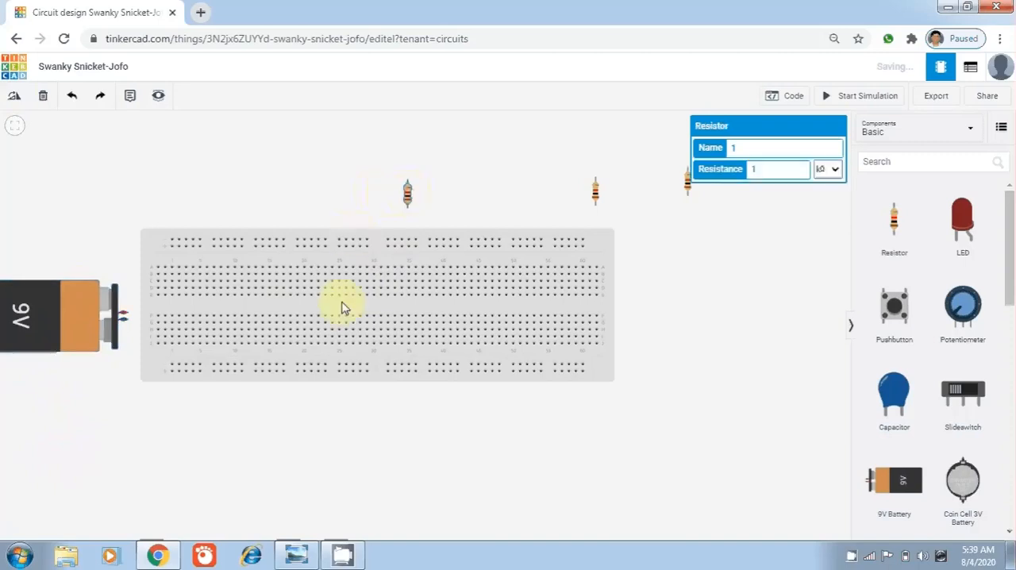
{"action": "left_click_drag", "start_coordinate": [343, 308], "coordinate": [467, 307]}
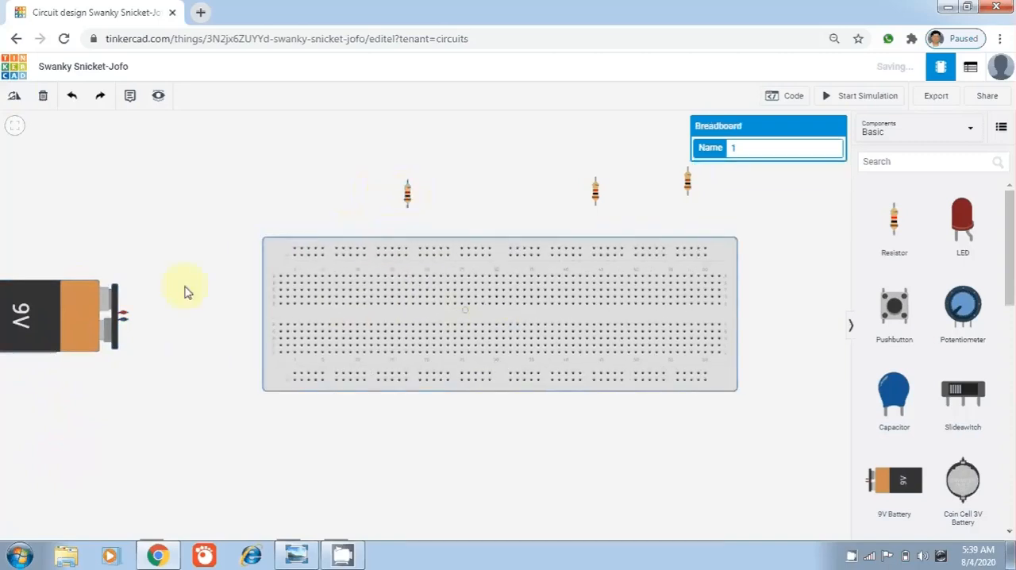
{"action": "left_click_drag", "start_coordinate": [89, 318], "coordinate": [155, 332]}
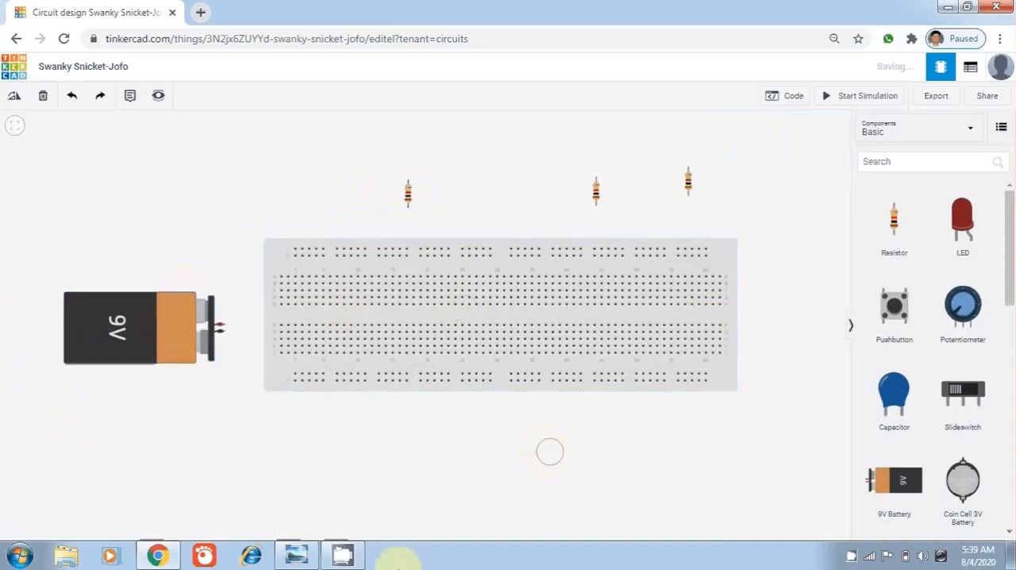
Check the circuit diagram in Windows Photo Viewer, return to Chrome, and place a multimeter in Voltage mode above the breadboard's right end
{"action": "left_click", "coordinate": [304, 555]}
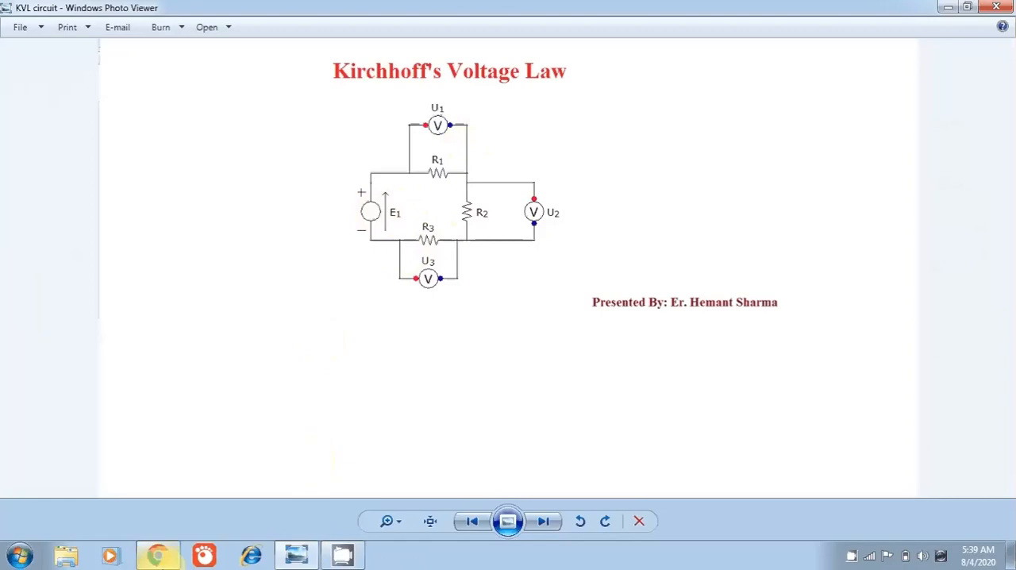
{"action": "left_click", "coordinate": [158, 555]}
{"action": "left_click", "coordinate": [953, 162]}
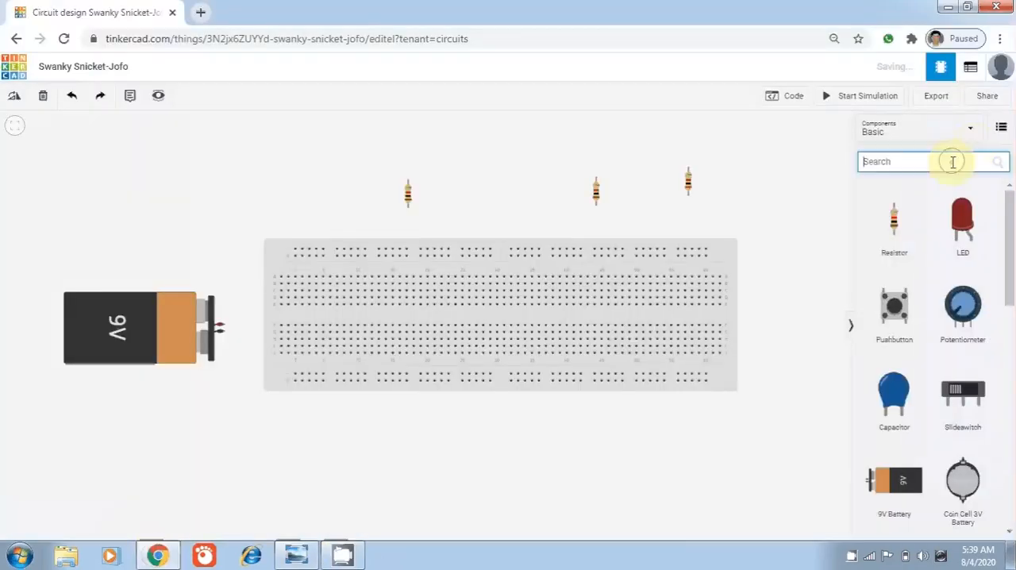
{"action": "type", "text": "mu"}
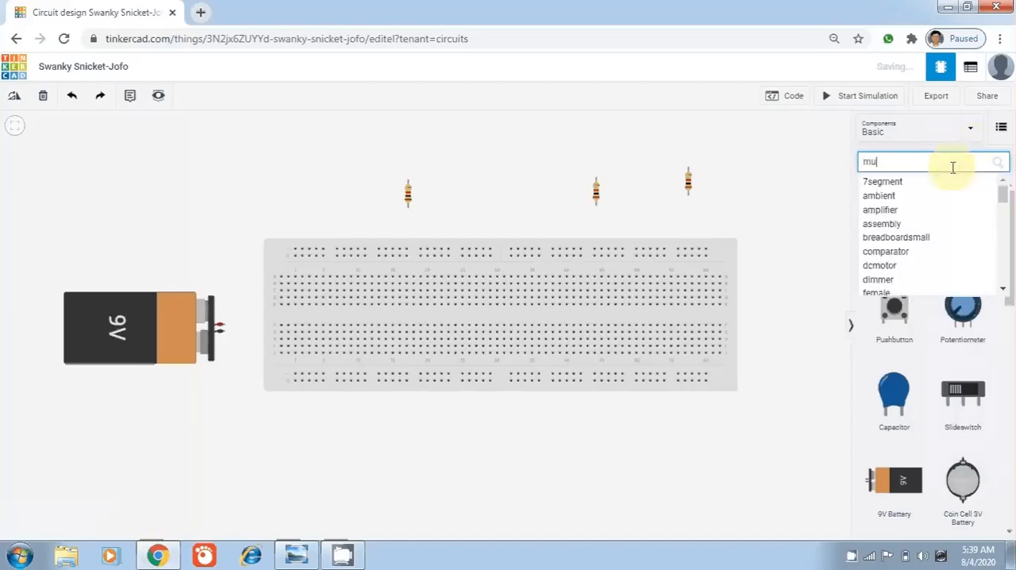
{"action": "type", "text": "lti"}
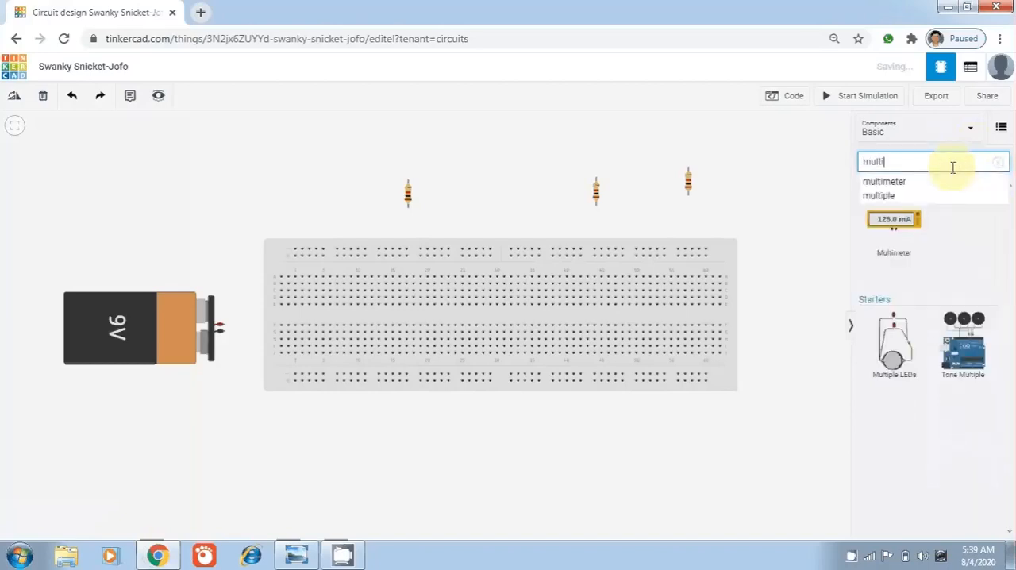
{"action": "left_click", "coordinate": [905, 182]}
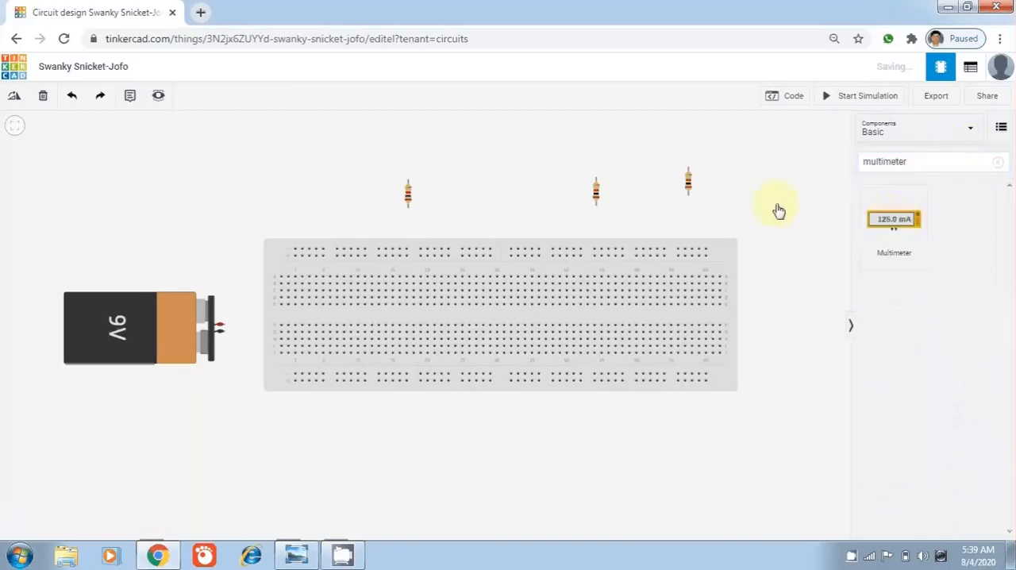
{"action": "left_click_drag", "start_coordinate": [779, 210], "coordinate": [738, 159]}
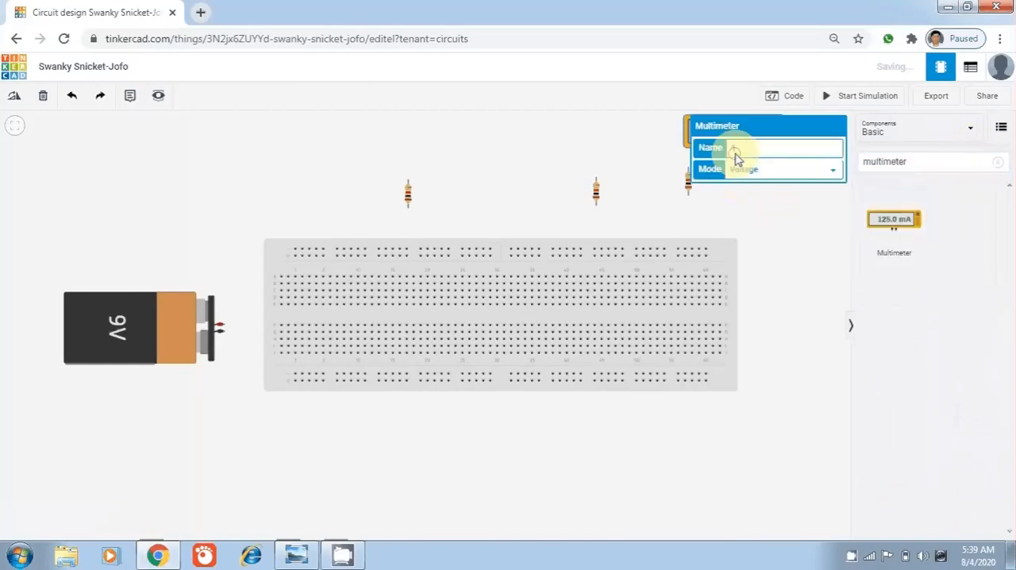
{"action": "left_click", "coordinate": [777, 251]}
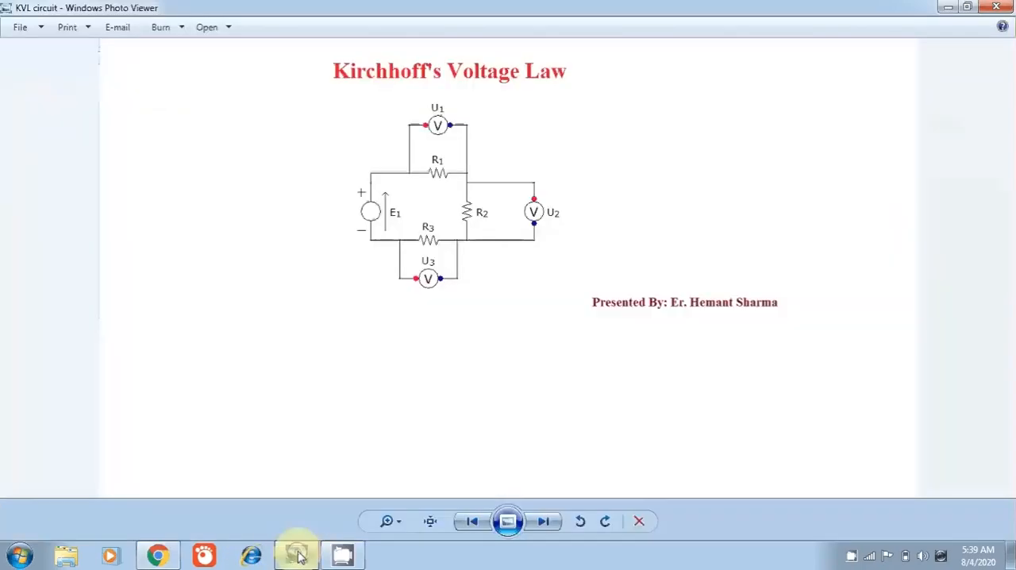
Recheck the diagram in Windows Photo Viewer, then rotate the first resistor horizontal and plug it into the breadboard's uppermost terminal row near column 10
{"action": "left_click", "coordinate": [296, 555]}
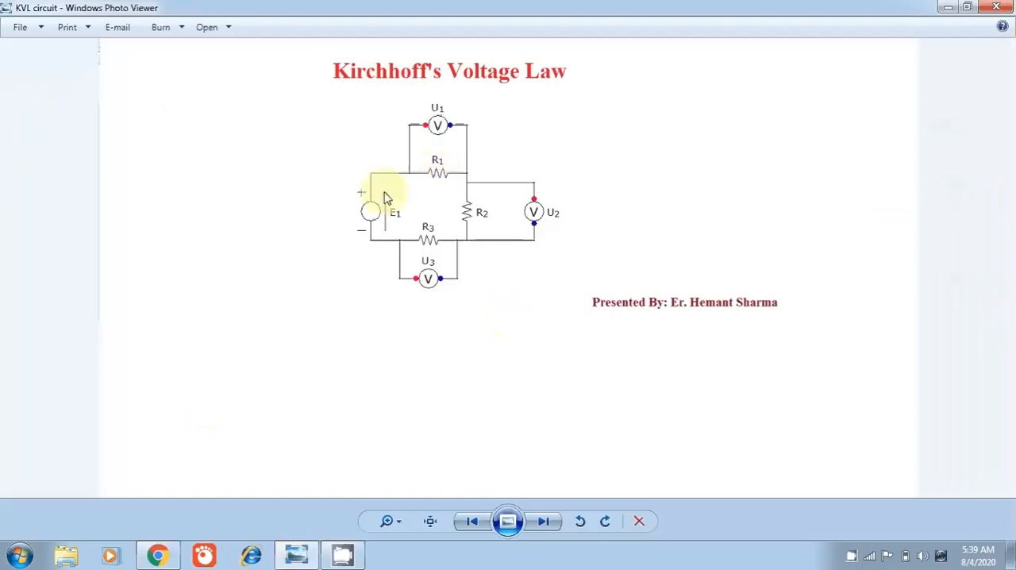
{"action": "left_click", "coordinate": [292, 548]}
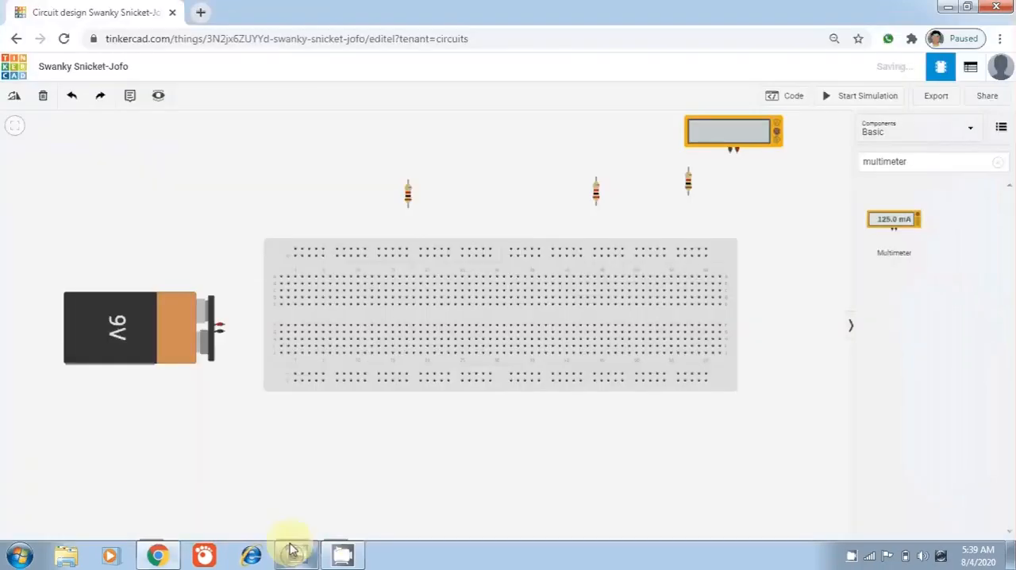
{"action": "left_click", "coordinate": [407, 195]}
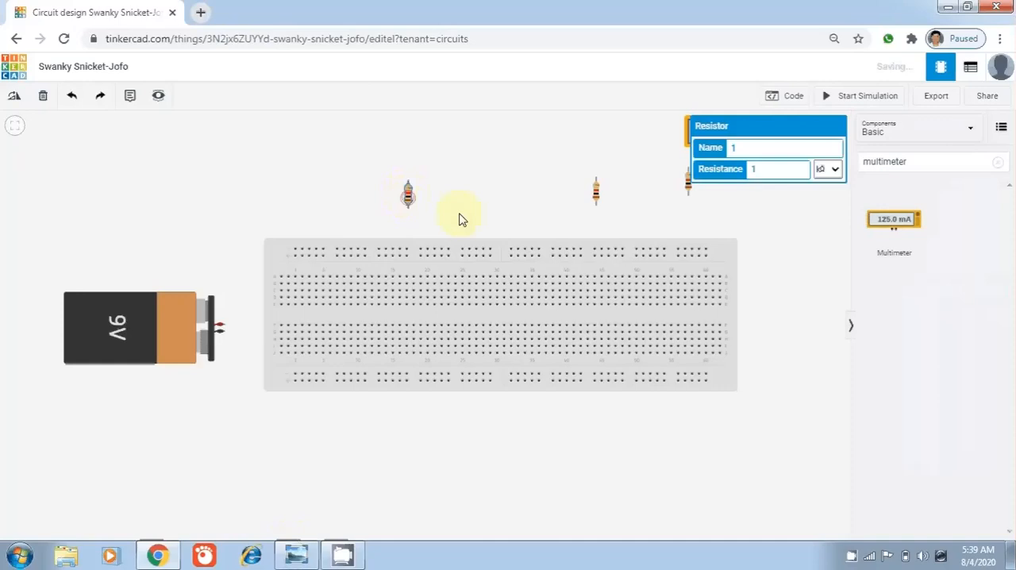
{"action": "left_click", "coordinate": [15, 98]}
{"action": "left_click", "coordinate": [15, 98]}
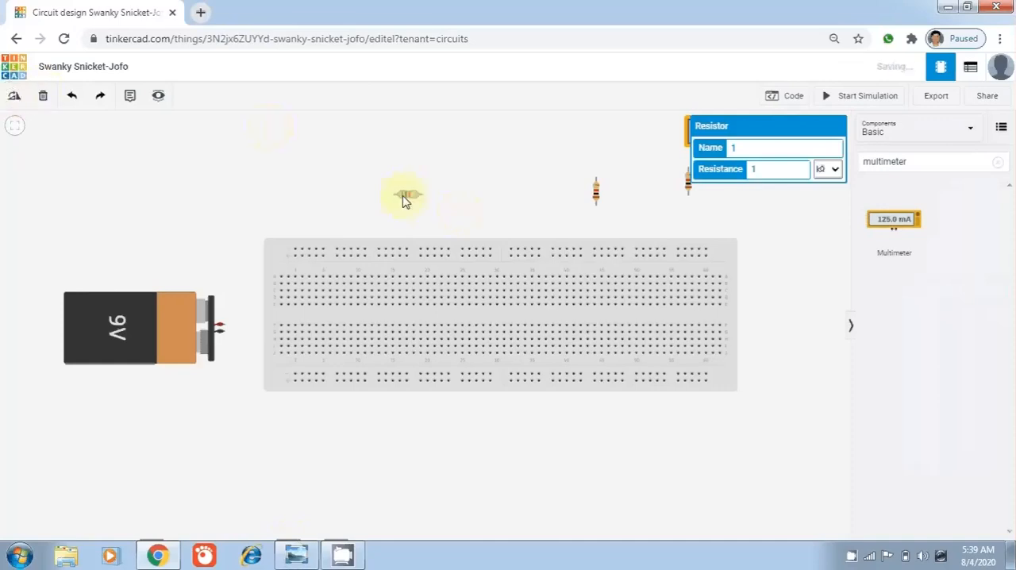
{"action": "mouse_move", "coordinate": [403, 194]}
{"action": "left_mouse_down"}
{"action": "mouse_move", "coordinate": [398, 221]}
{"action": "mouse_move", "coordinate": [401, 197]}
{"action": "left_mouse_up"}
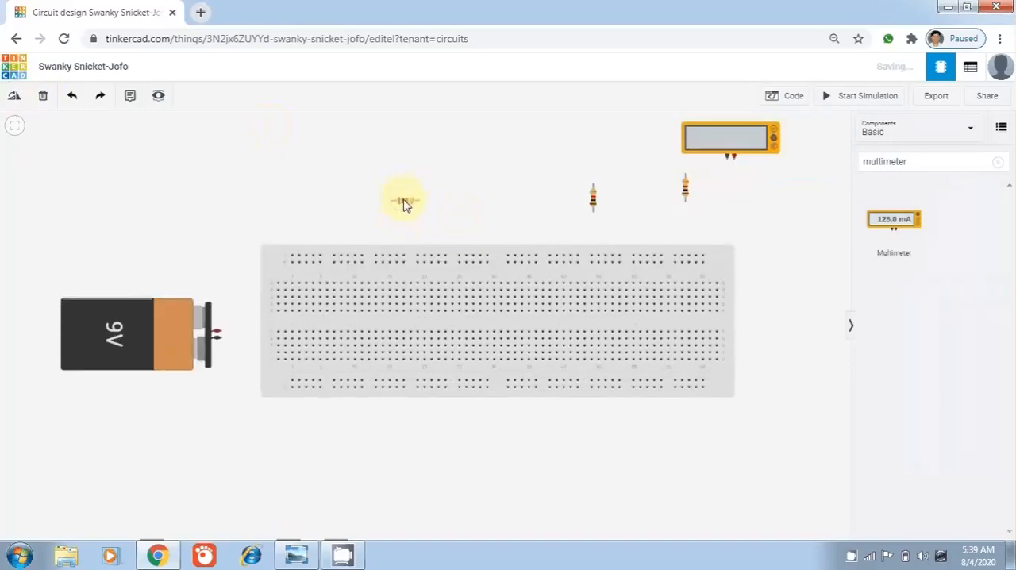
{"action": "left_click", "coordinate": [403, 202]}
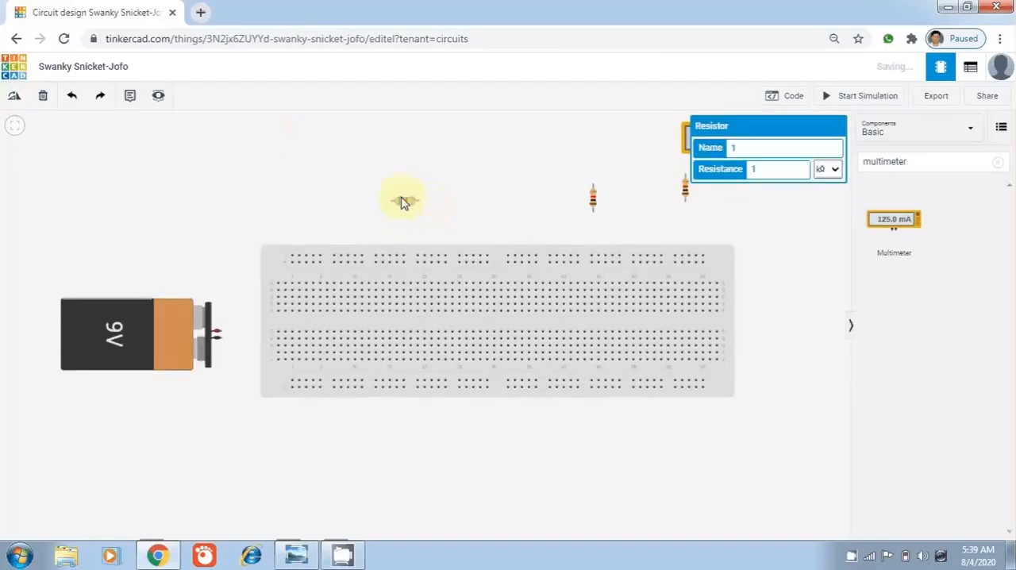
{"action": "left_click_drag", "start_coordinate": [402, 200], "coordinate": [357, 286]}
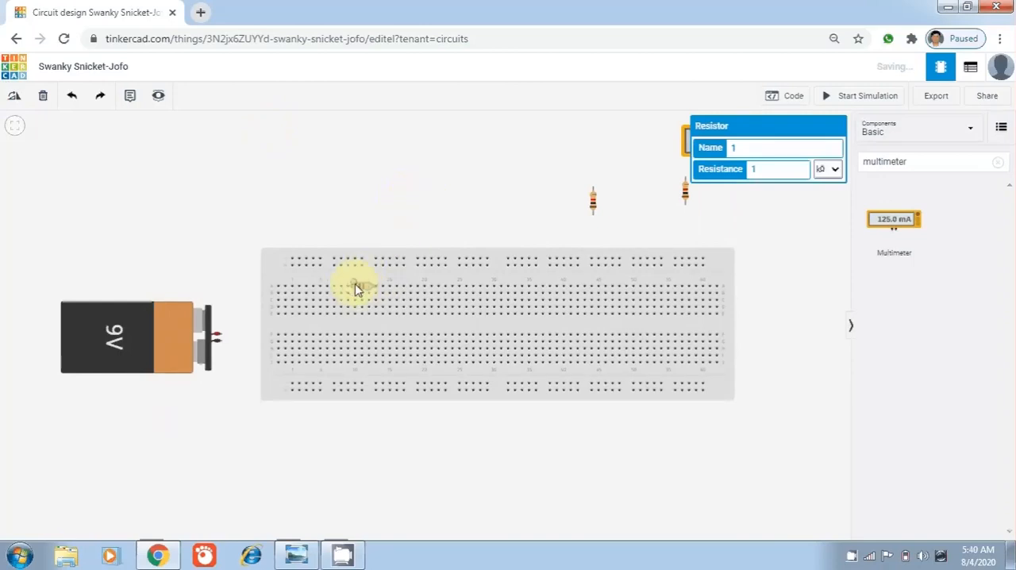
{"action": "left_click", "coordinate": [441, 197]}
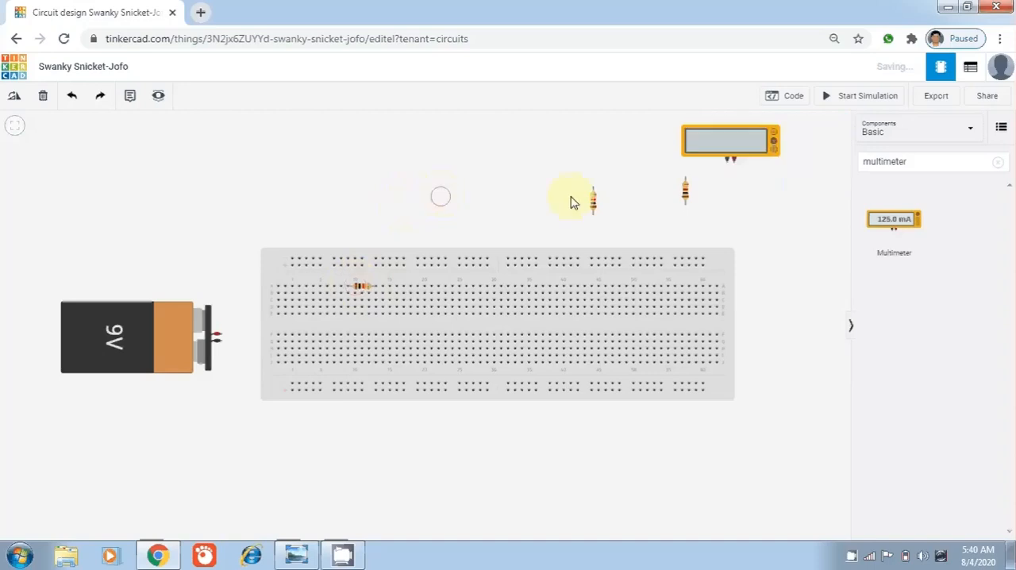
Plug the second resistor vertically across the breadboard's centre gap, in the same column as the first resistor's right lead
{"action": "left_click_drag", "start_coordinate": [594, 201], "coordinate": [374, 321]}
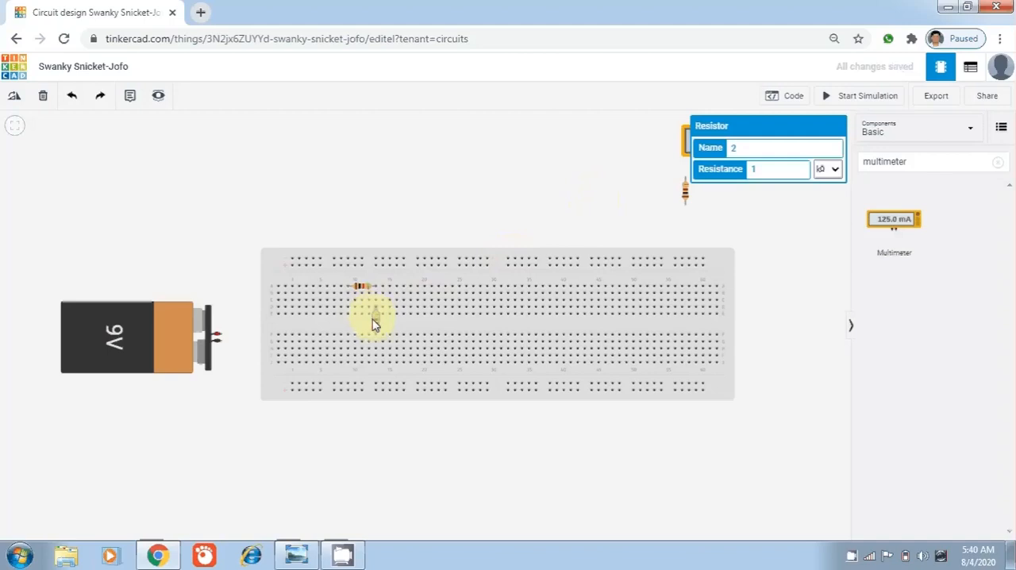
{"action": "left_click", "coordinate": [375, 324]}
{"action": "left_click", "coordinate": [429, 208]}
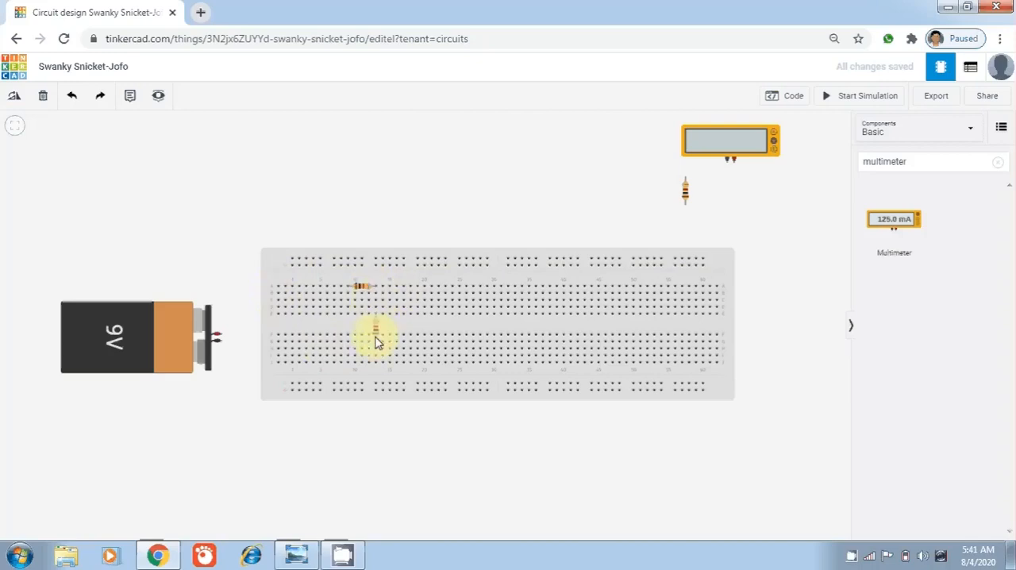
Rotate the third resistor horizontal and plug it into the breadboard's lower half, its right lead in the second resistor's column
{"action": "left_click_drag", "start_coordinate": [687, 194], "coordinate": [327, 347]}
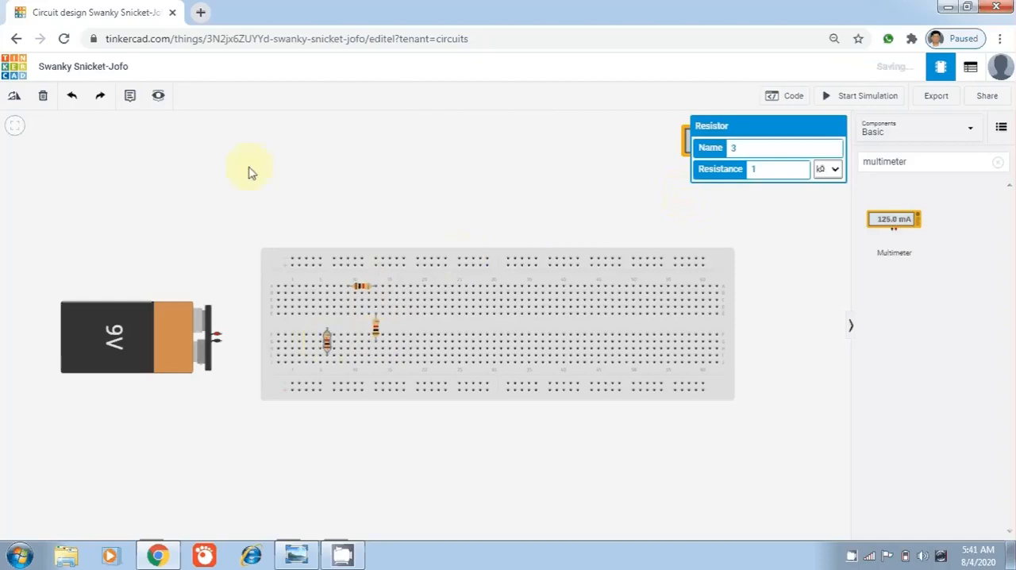
{"action": "left_click", "coordinate": [13, 99]}
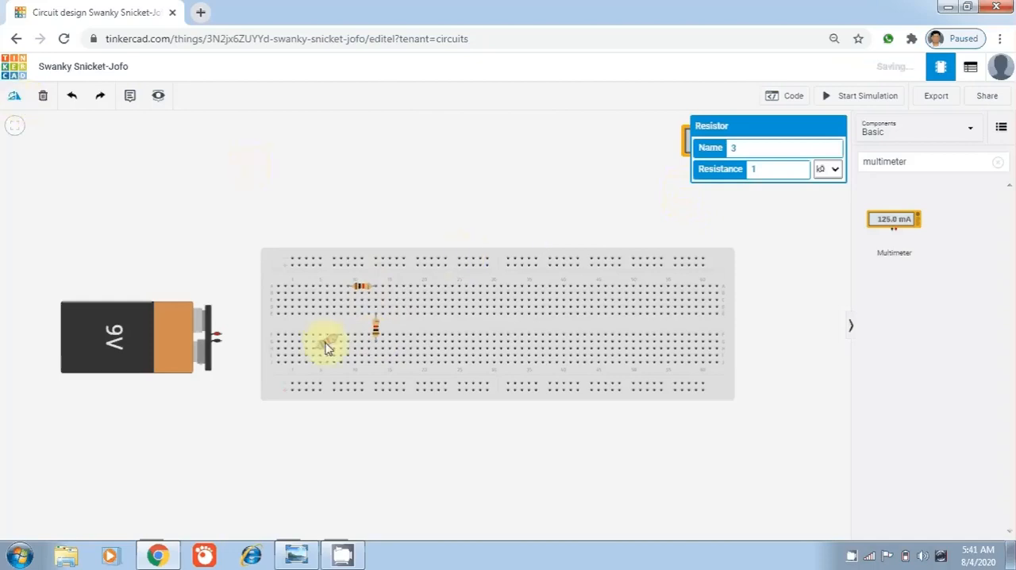
{"action": "left_click_drag", "start_coordinate": [326, 347], "coordinate": [304, 185]}
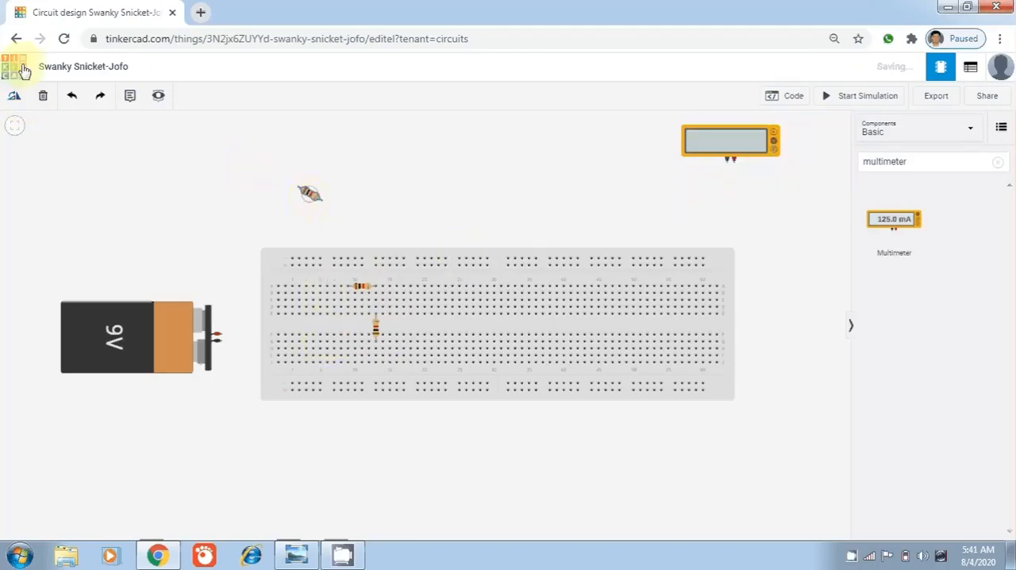
{"action": "left_click", "coordinate": [14, 99]}
{"action": "left_click", "coordinate": [15, 99]}
{"action": "left_click", "coordinate": [315, 193]}
{"action": "left_click_drag", "start_coordinate": [315, 196], "coordinate": [362, 350]}
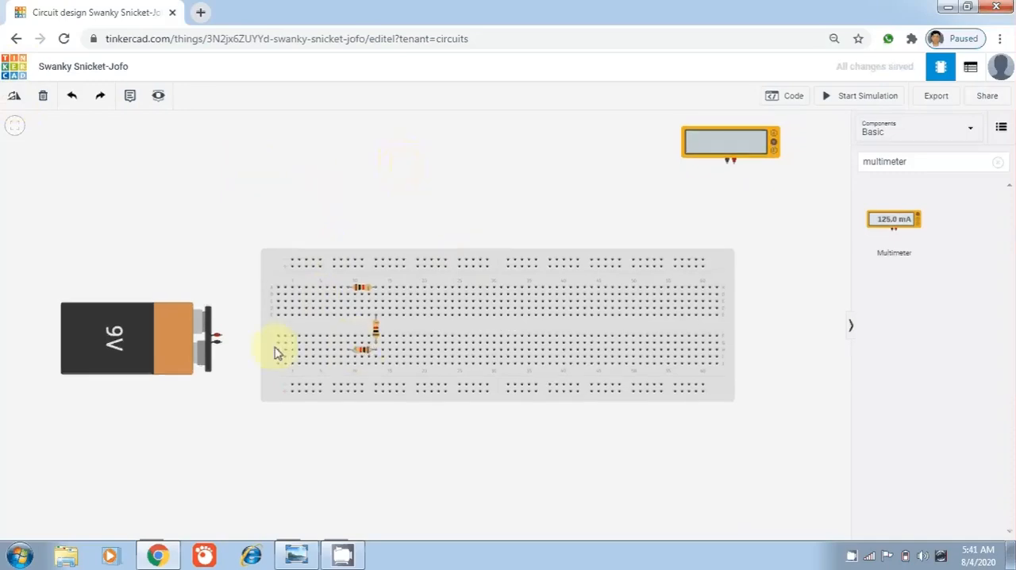
Run a green wire from the battery's positive terminal to the breadboard column of the upper horizontal resistor's left lead
{"action": "left_click", "coordinate": [220, 340]}
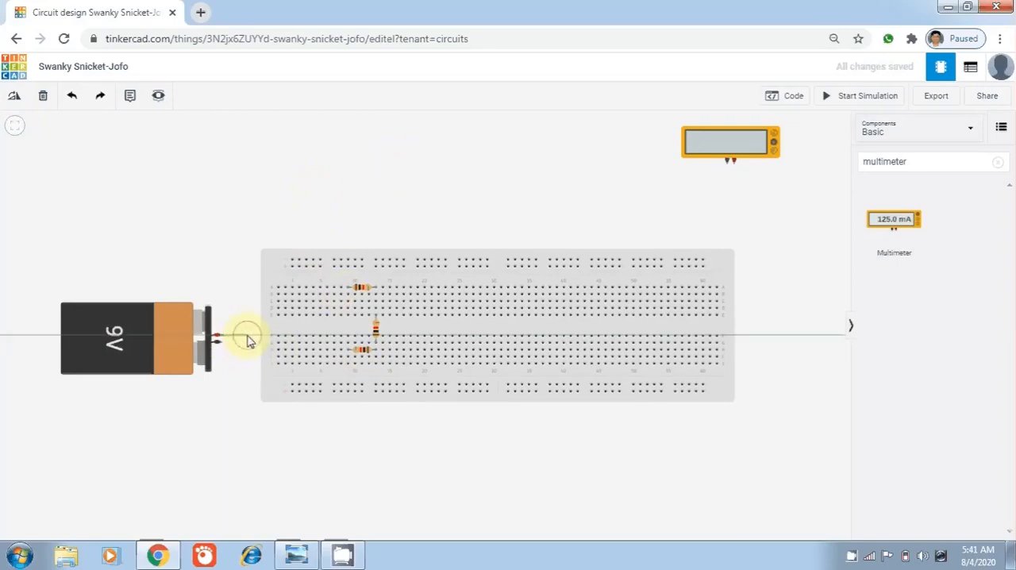
{"action": "left_click", "coordinate": [246, 332]}
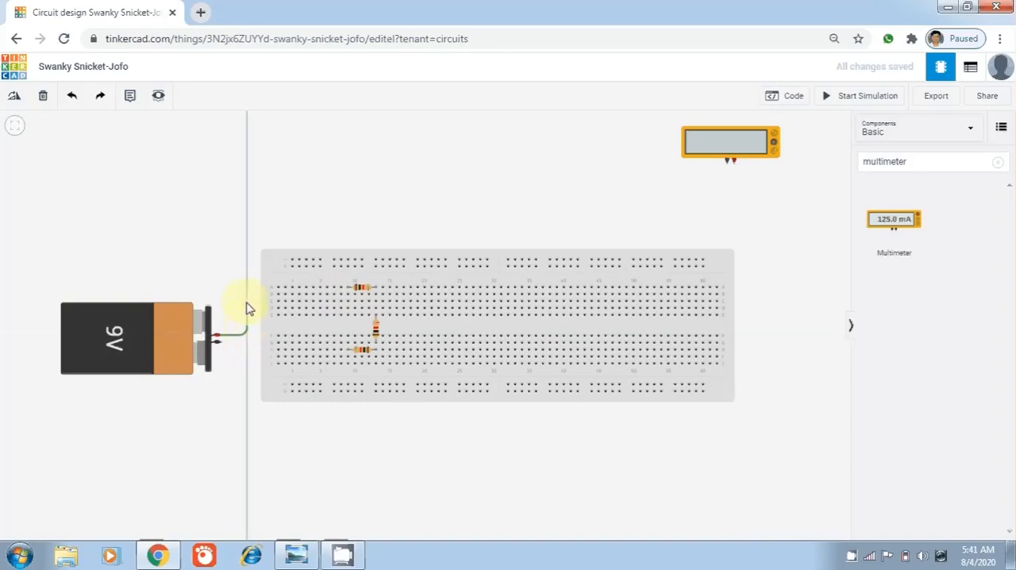
{"action": "left_click", "coordinate": [262, 304]}
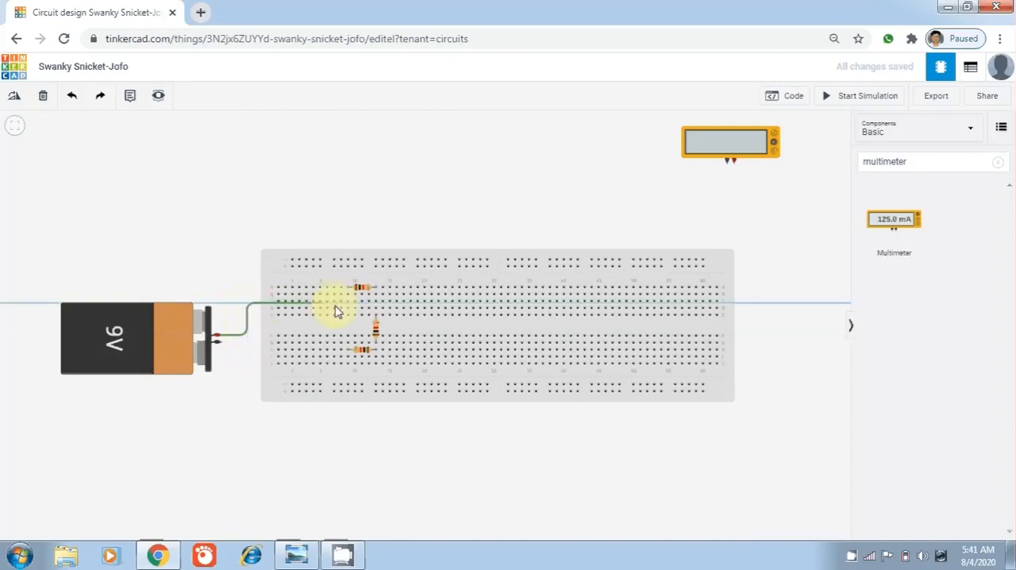
{"action": "left_click", "coordinate": [349, 302]}
{"action": "left_click", "coordinate": [346, 305]}
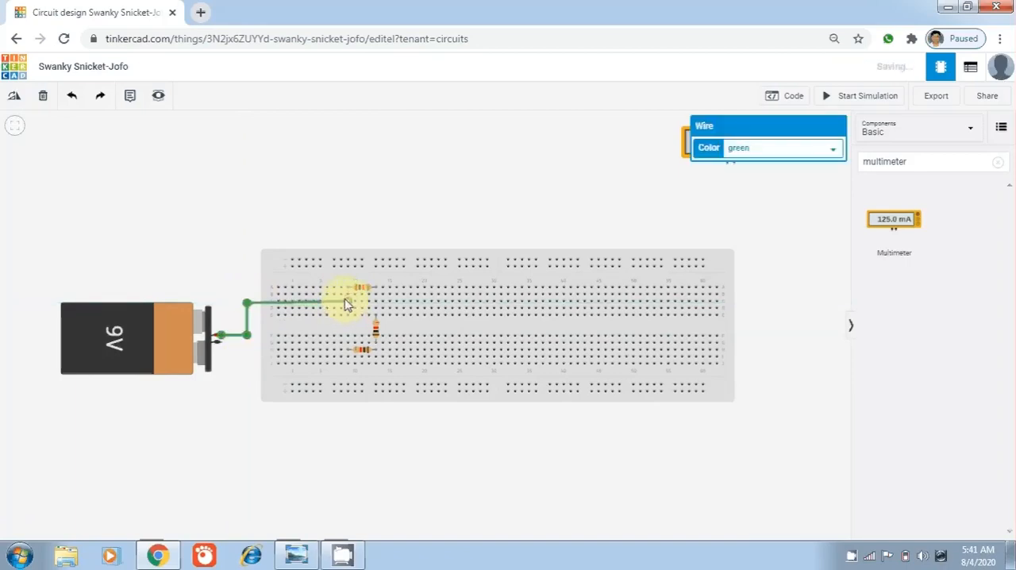
{"action": "left_click", "coordinate": [335, 190]}
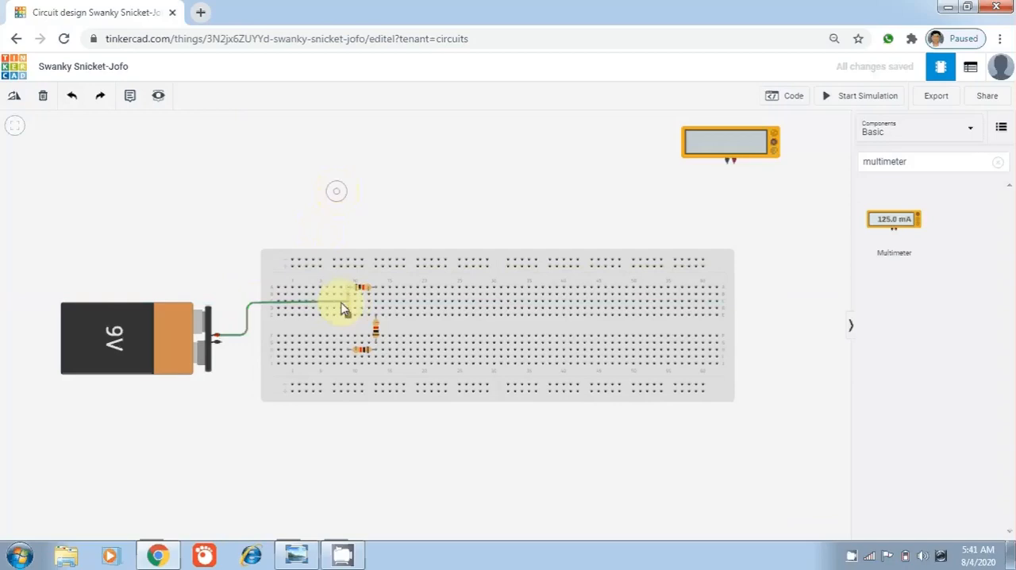
Run a green wire from the battery's negative terminal, routed below the lower resistor, to the column of that resistor's left lead
{"action": "left_click", "coordinate": [221, 349]}
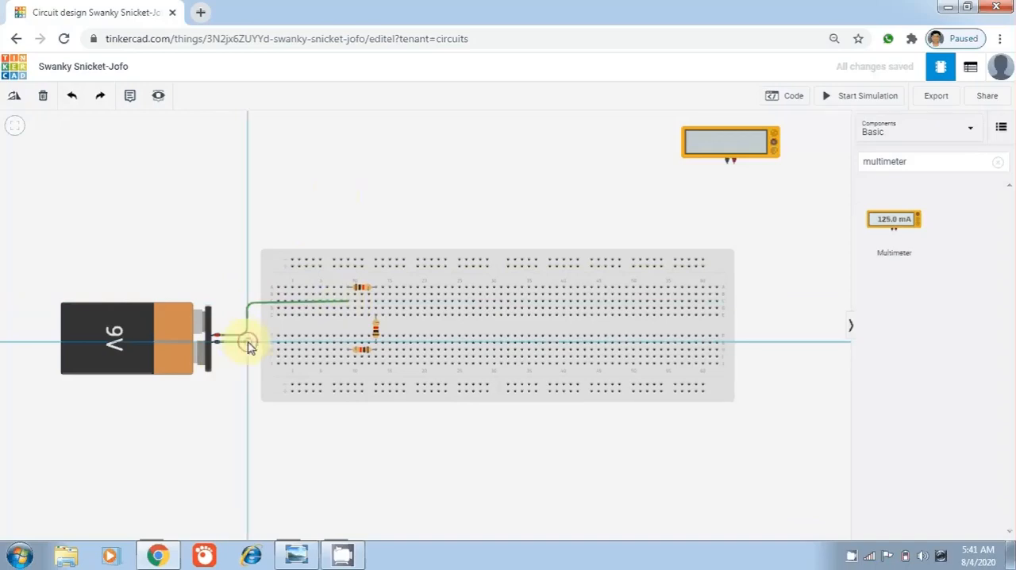
{"action": "left_click", "coordinate": [248, 343]}
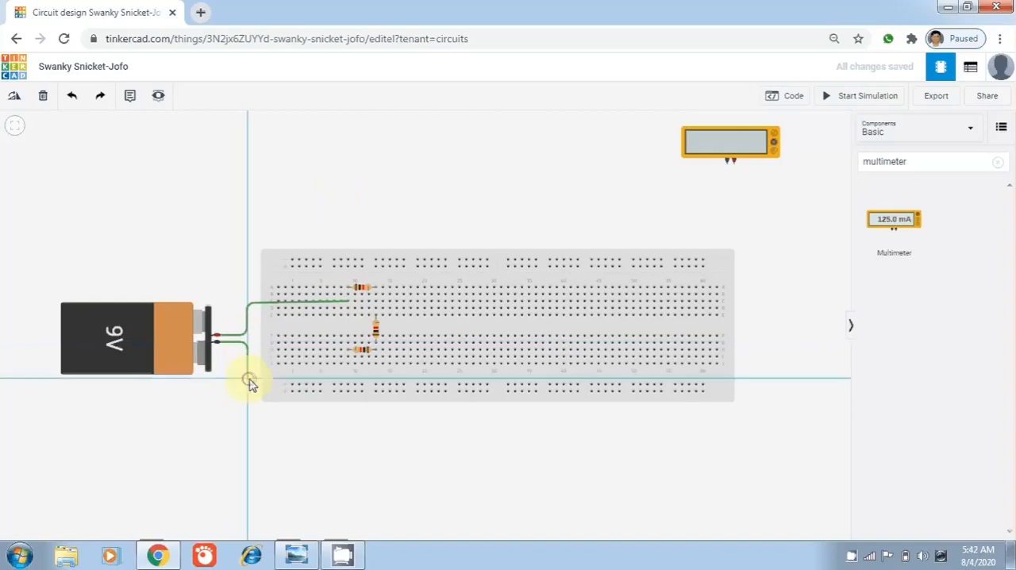
{"action": "left_click", "coordinate": [249, 381]}
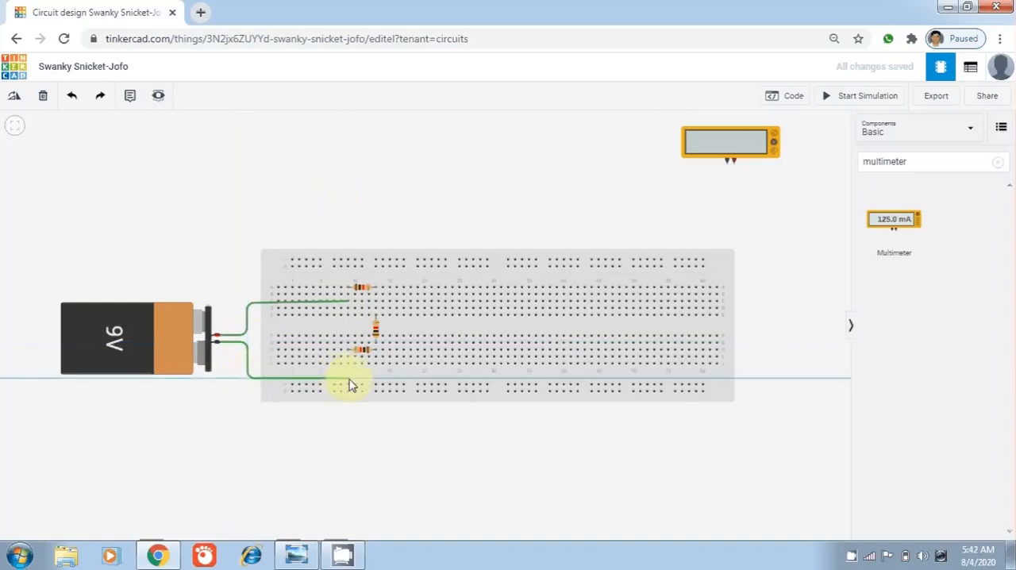
{"action": "left_click", "coordinate": [351, 381]}
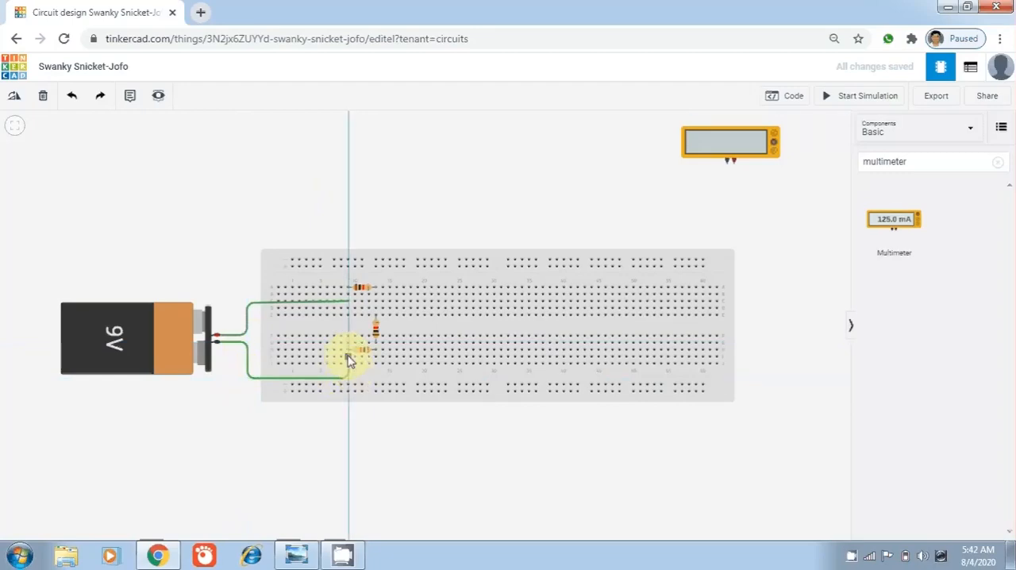
{"action": "left_click", "coordinate": [349, 358]}
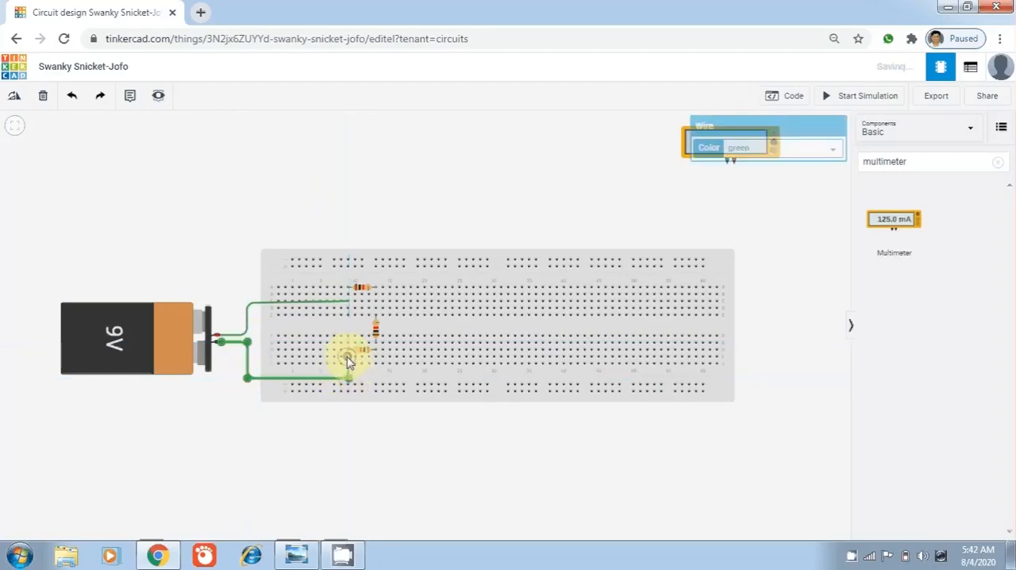
{"action": "left_click", "coordinate": [467, 475]}
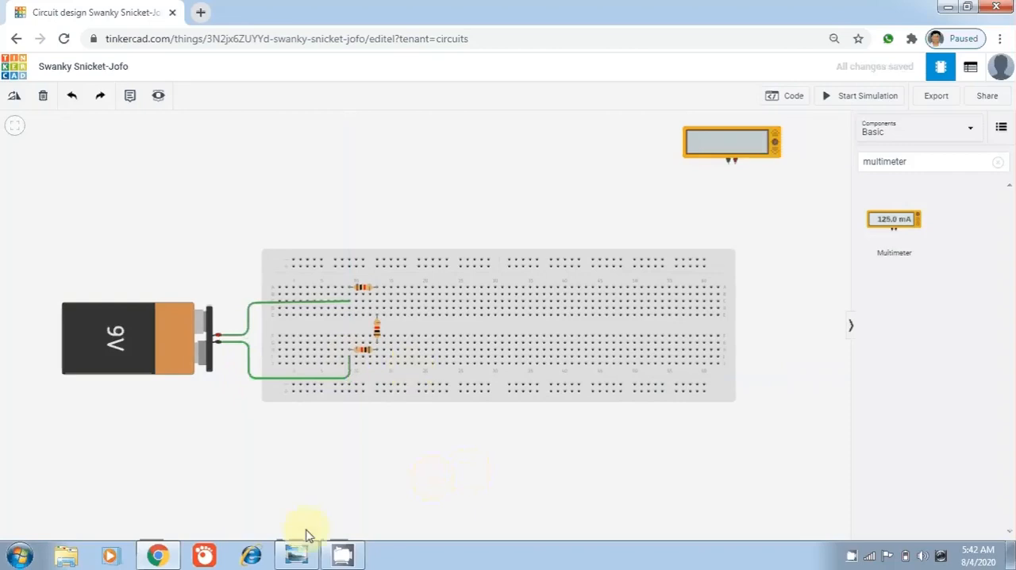
Compare the wiring with the Kirchhoff's Voltage Law diagram in Windows Photo Viewer and return to the Tinkercad circuit in Chrome
{"action": "left_click", "coordinate": [295, 558]}
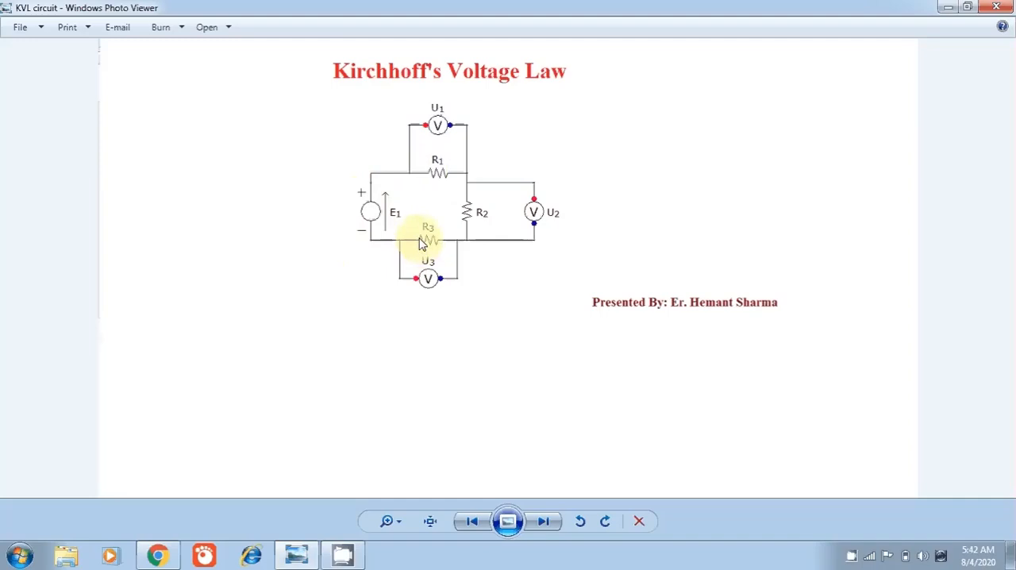
{"action": "left_click", "coordinate": [157, 555]}
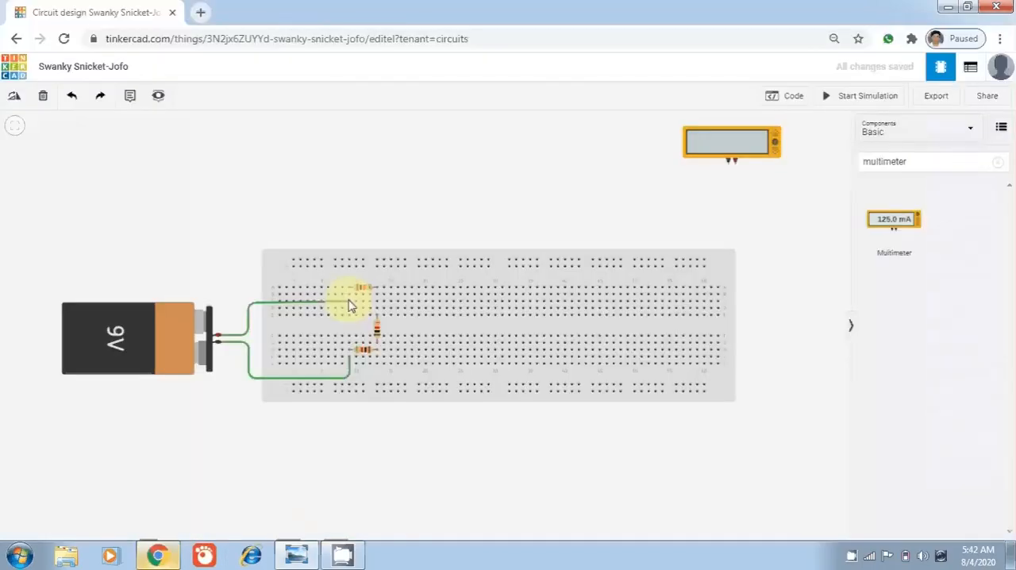
Check the Kirchhoff's Voltage Law diagram in Windows Photo Viewer, and move the multimeter in Tinkercad to above the breadboard, over the upper resistor
{"action": "left_click", "coordinate": [295, 548]}
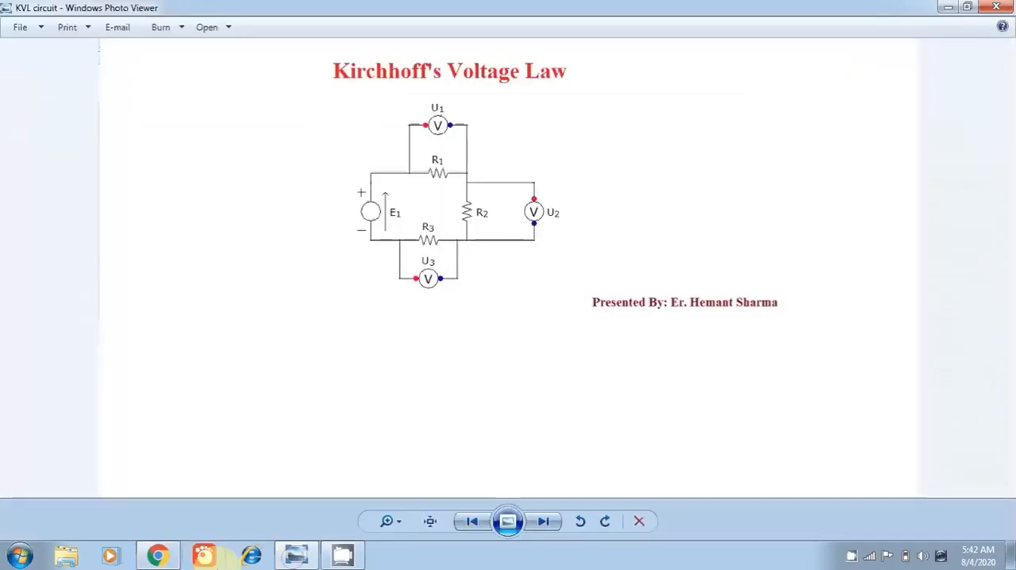
{"action": "left_click", "coordinate": [303, 554]}
{"action": "left_click_drag", "start_coordinate": [724, 141], "coordinate": [367, 166]}
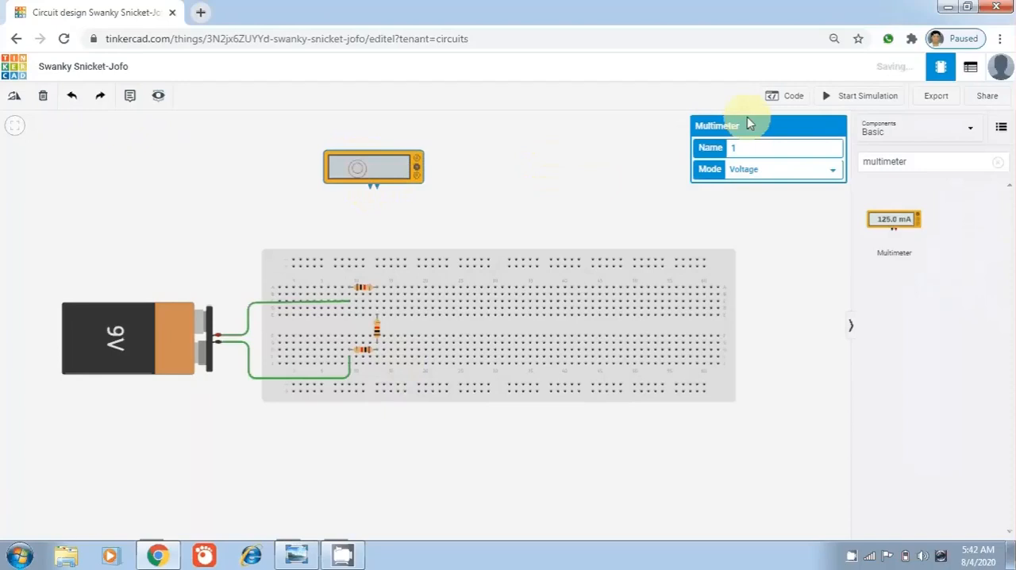
{"action": "left_click", "coordinate": [369, 195]}
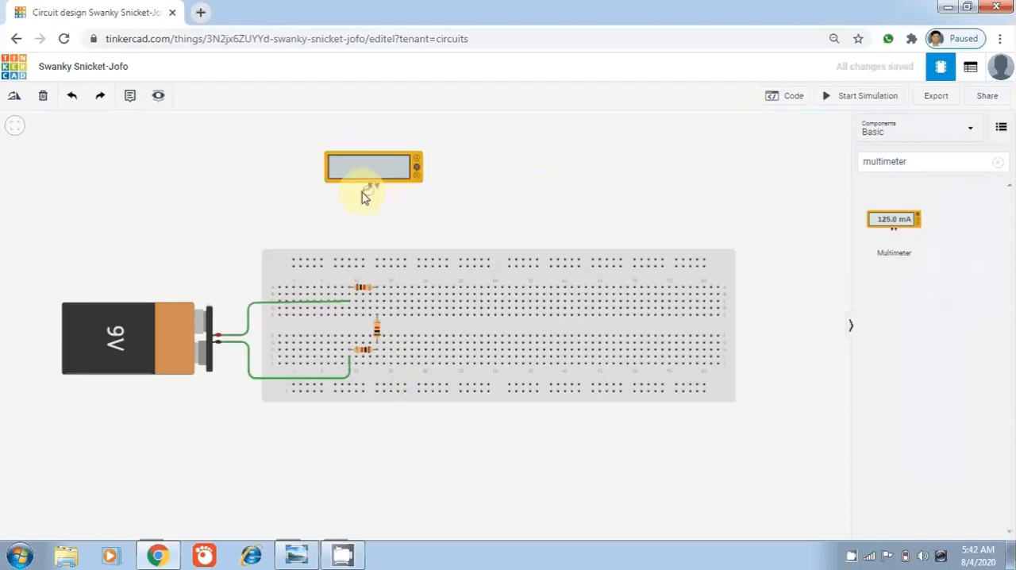
{"action": "left_click", "coordinate": [343, 193]}
{"action": "left_click", "coordinate": [369, 189]}
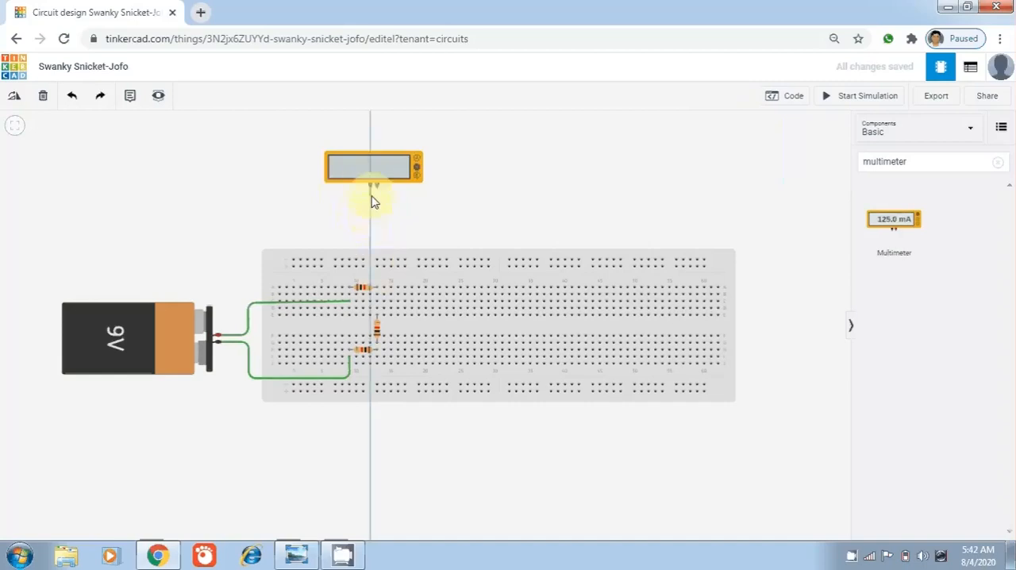
{"action": "left_click", "coordinate": [386, 260]}
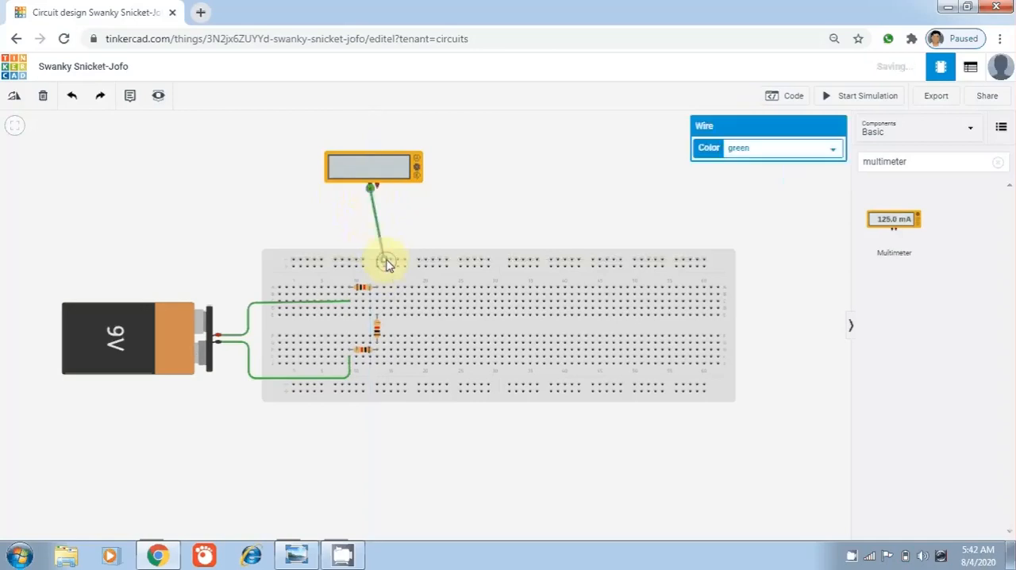
{"action": "key", "text": "Delete"}
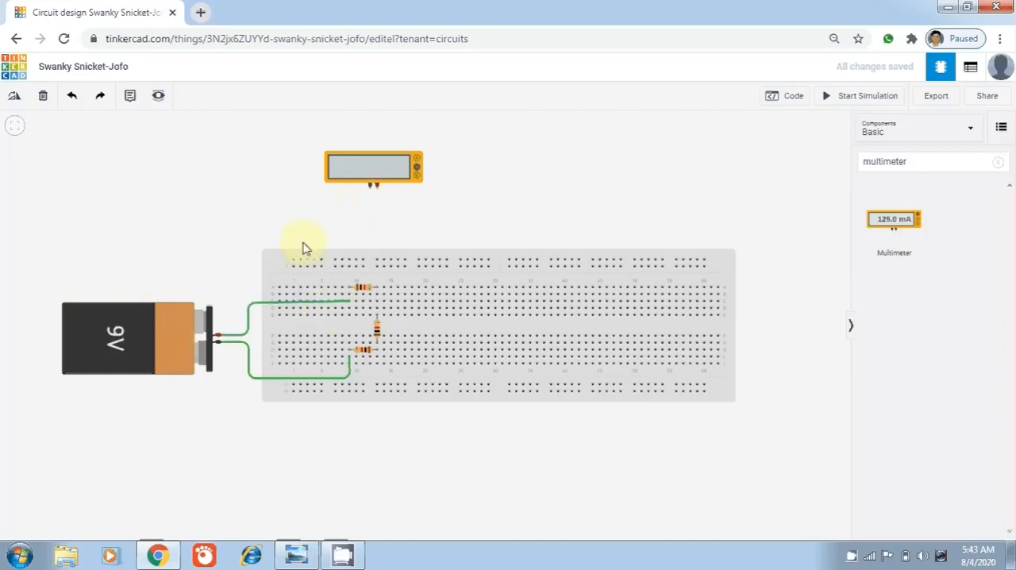
Set the mode of the multimeter above the breadboard to Voltage
{"action": "left_click", "coordinate": [379, 166]}
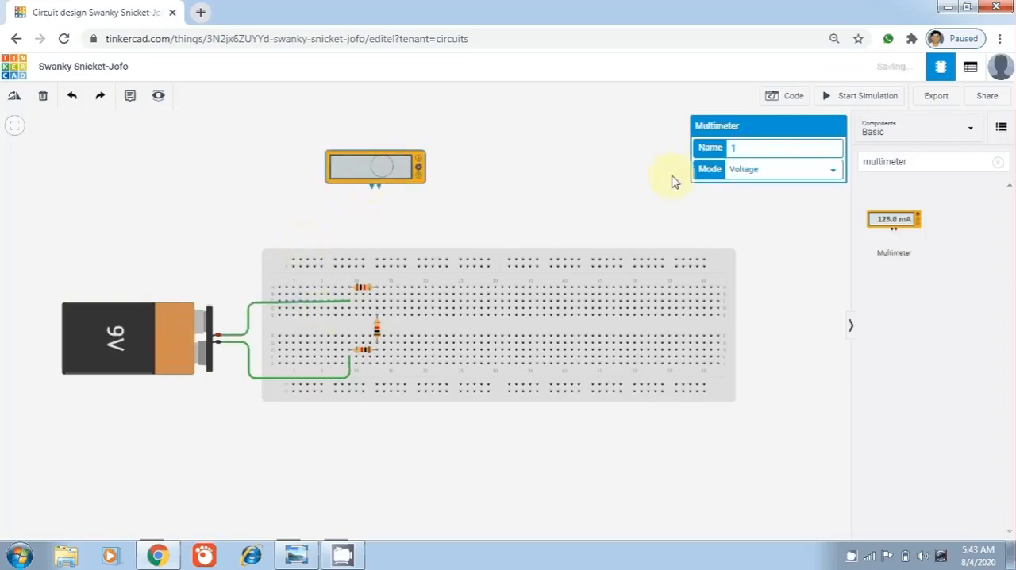
{"action": "left_click", "coordinate": [833, 172]}
{"action": "left_click", "coordinate": [754, 195]}
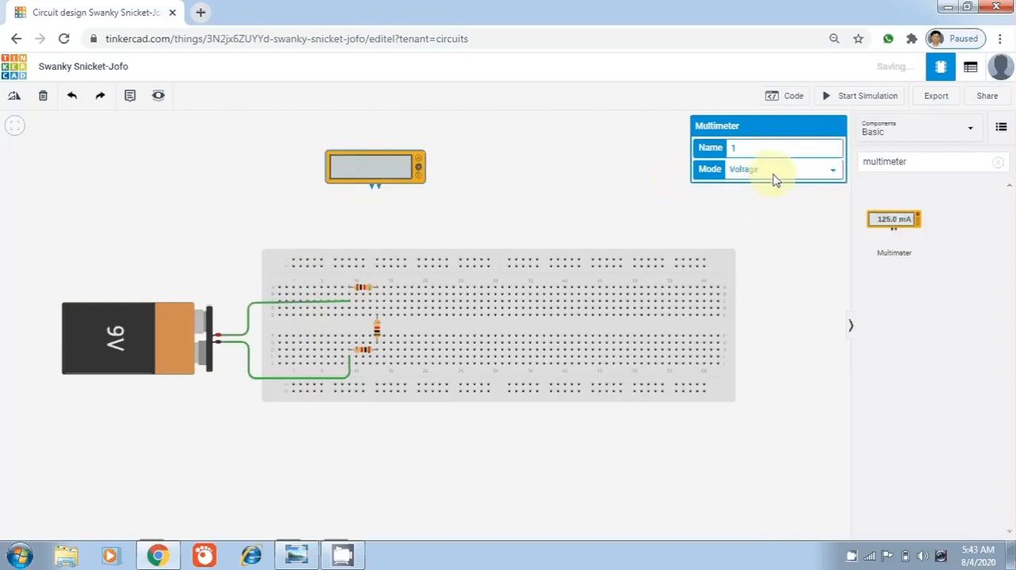
{"action": "left_click", "coordinate": [532, 145]}
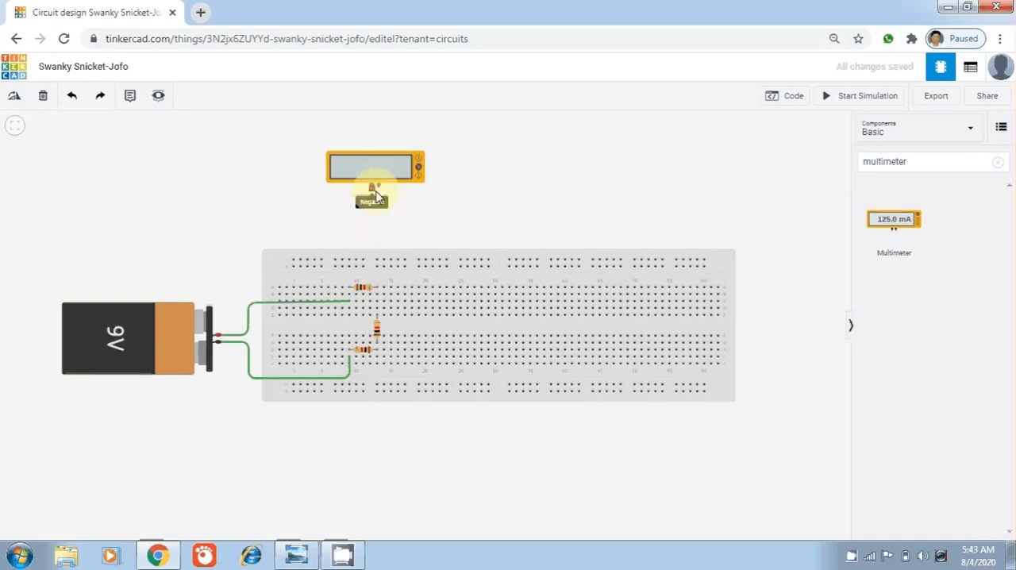
Run a green wire from the multimeter's positive terminal, bent out to the left, to the left lead of the upper resistor
{"action": "left_click", "coordinate": [379, 193]}
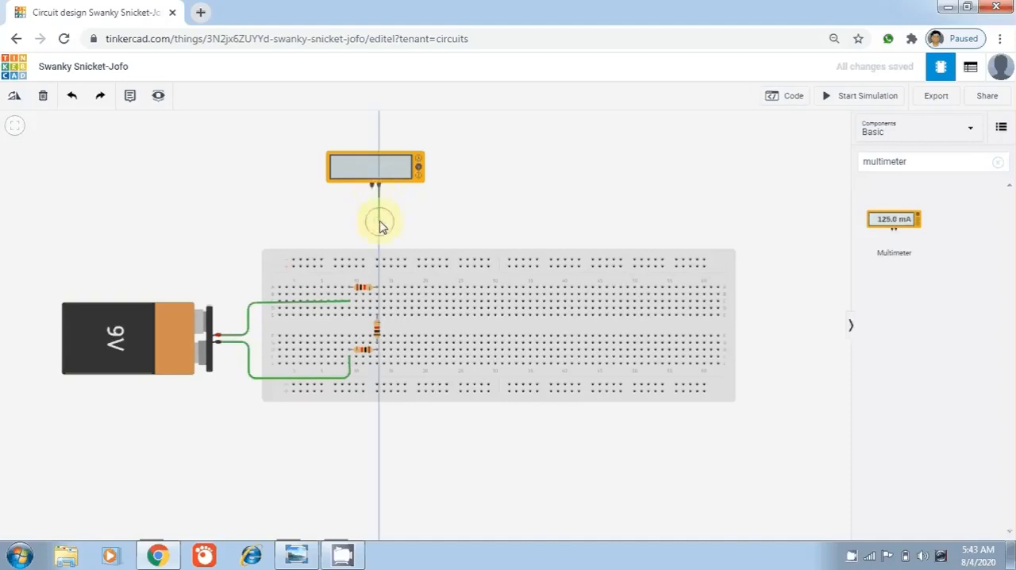
{"action": "left_click", "coordinate": [373, 219]}
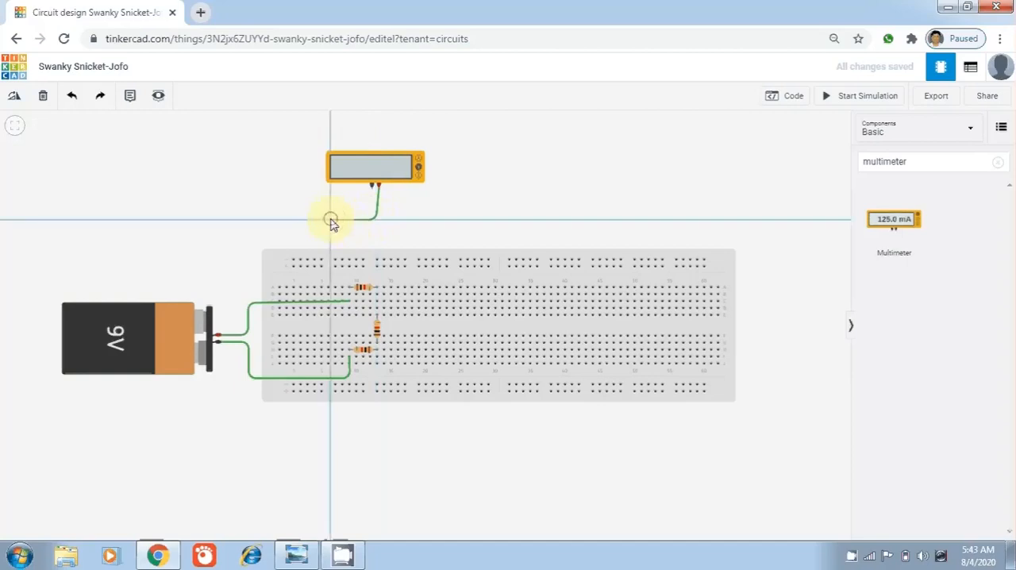
{"action": "left_click", "coordinate": [332, 220]}
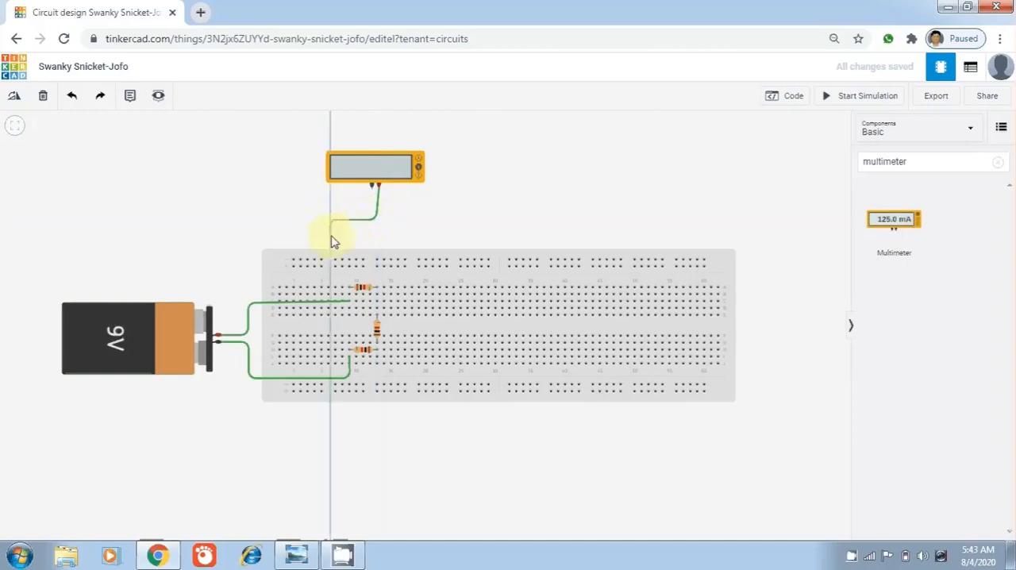
{"action": "left_click", "coordinate": [350, 288]}
{"action": "left_click", "coordinate": [455, 219]}
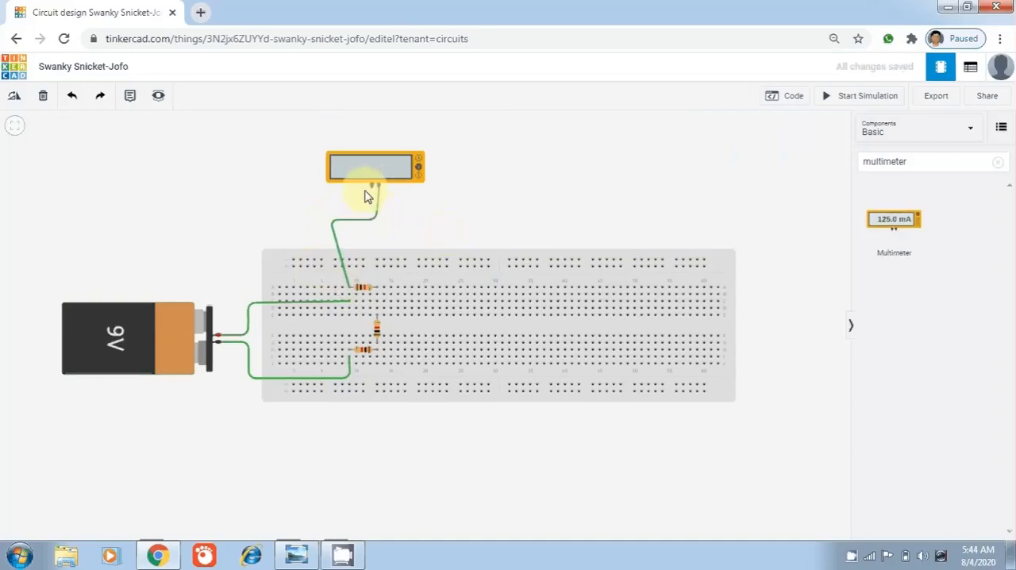
Run a green wire from the multimeter's negative terminal, bent out to the right, to the right lead of the upper resistor
{"action": "left_click", "coordinate": [371, 187]}
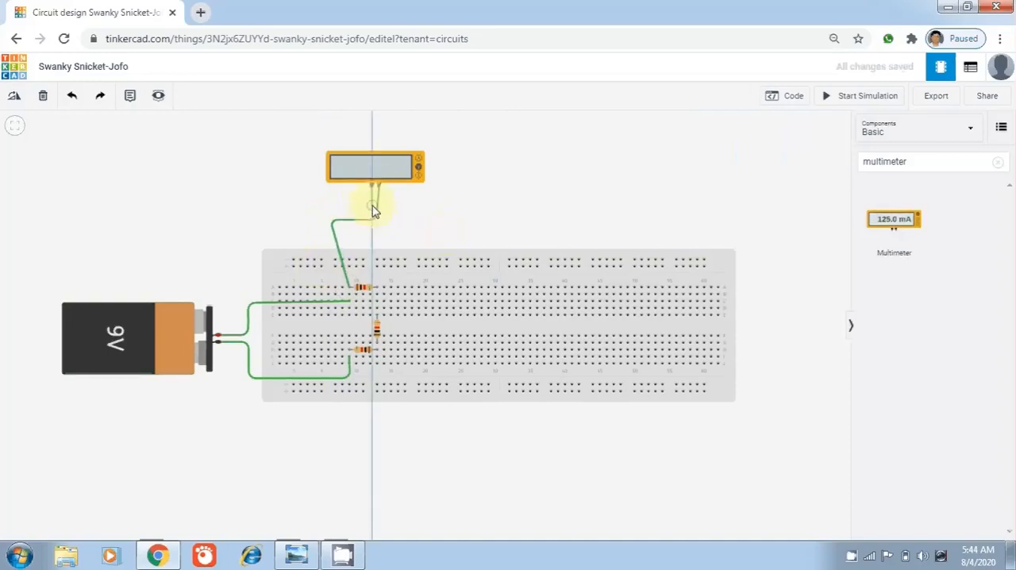
{"action": "left_click", "coordinate": [373, 205]}
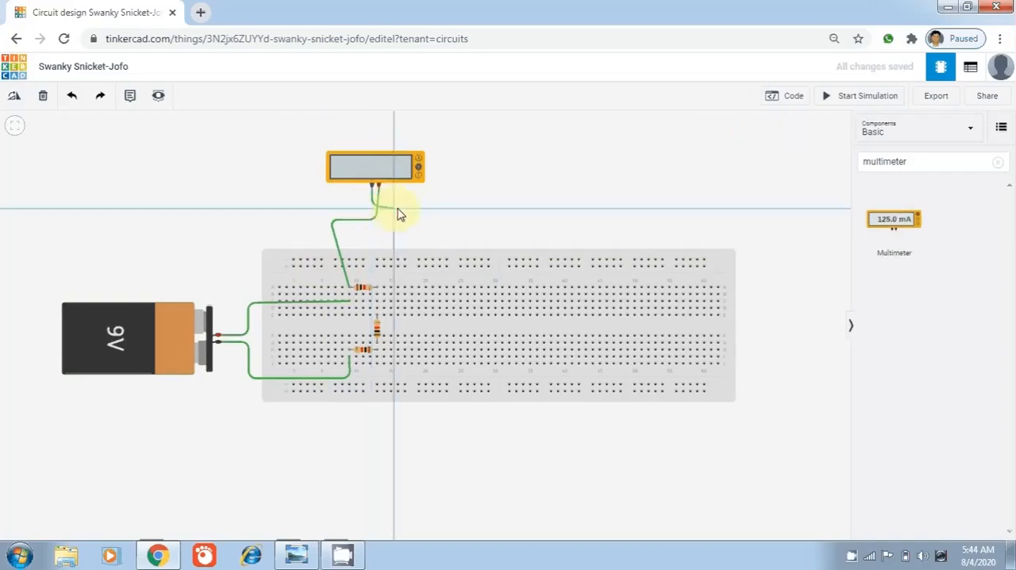
{"action": "left_click", "coordinate": [398, 210]}
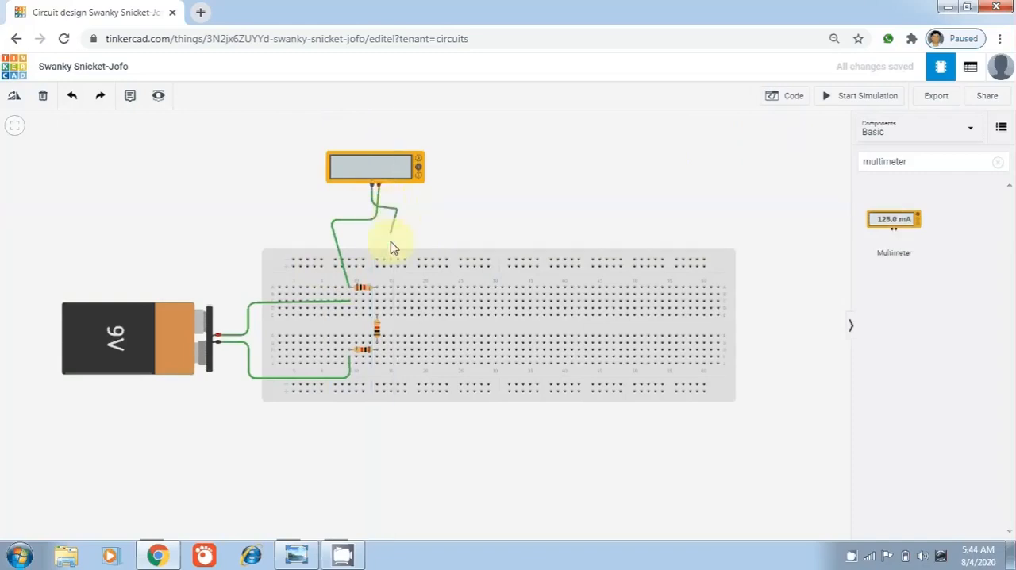
{"action": "left_click", "coordinate": [380, 292]}
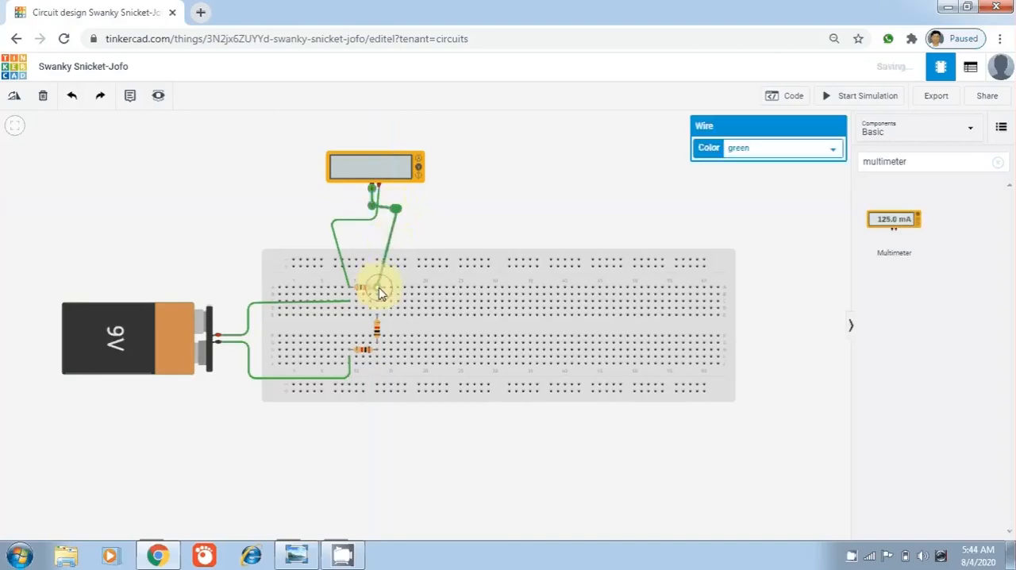
{"action": "left_click", "coordinate": [542, 180]}
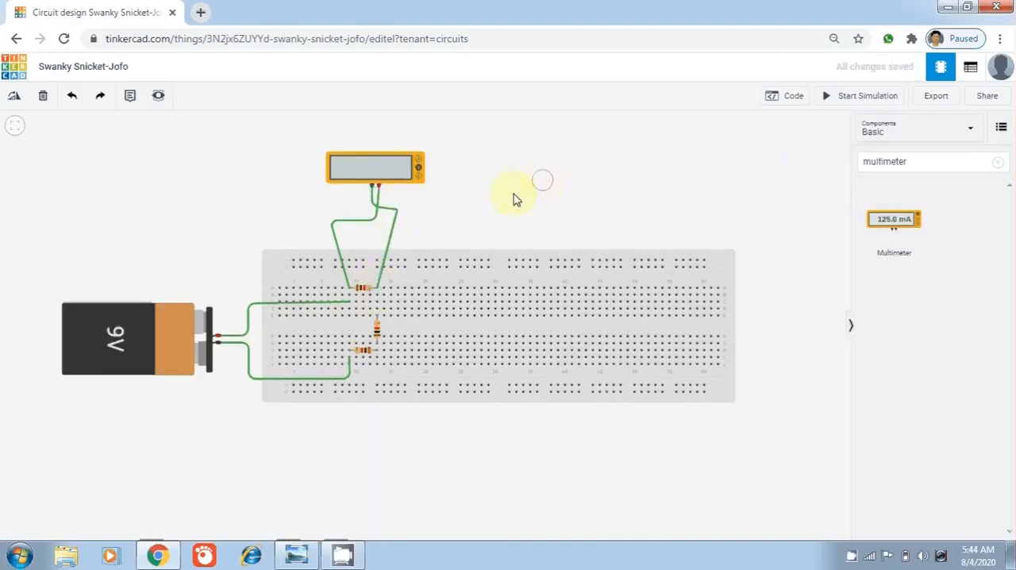
Color the multimeter's positive wire red and its negative wire black
{"action": "left_click", "coordinate": [334, 223]}
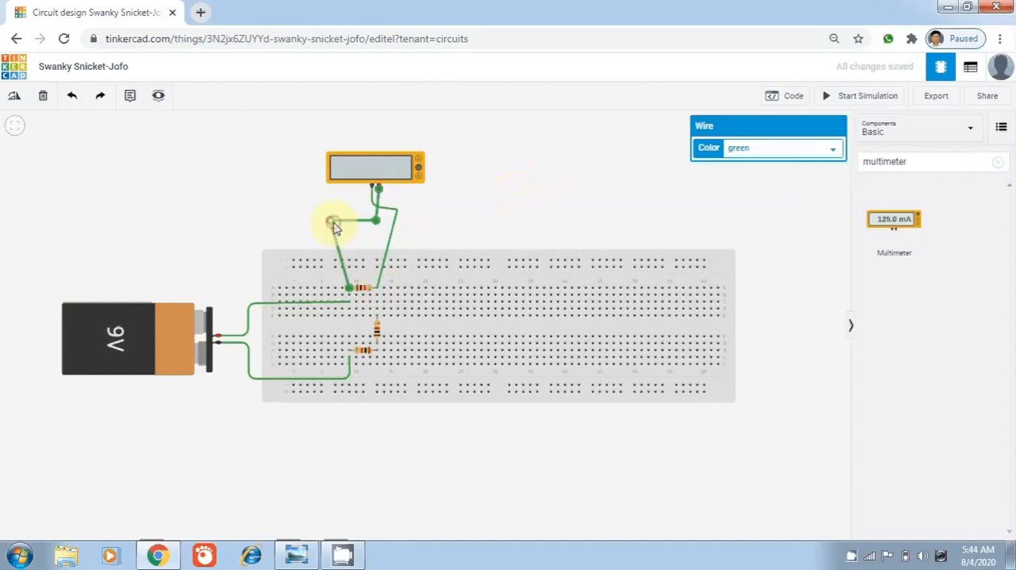
{"action": "left_click", "coordinate": [836, 152]}
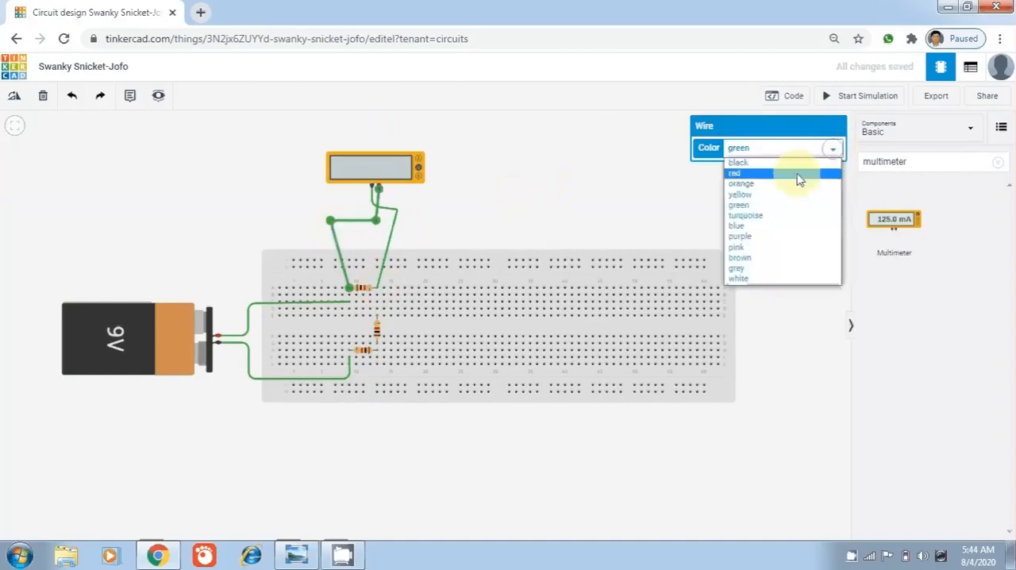
{"action": "left_click", "coordinate": [743, 179]}
{"action": "left_click", "coordinate": [393, 227]}
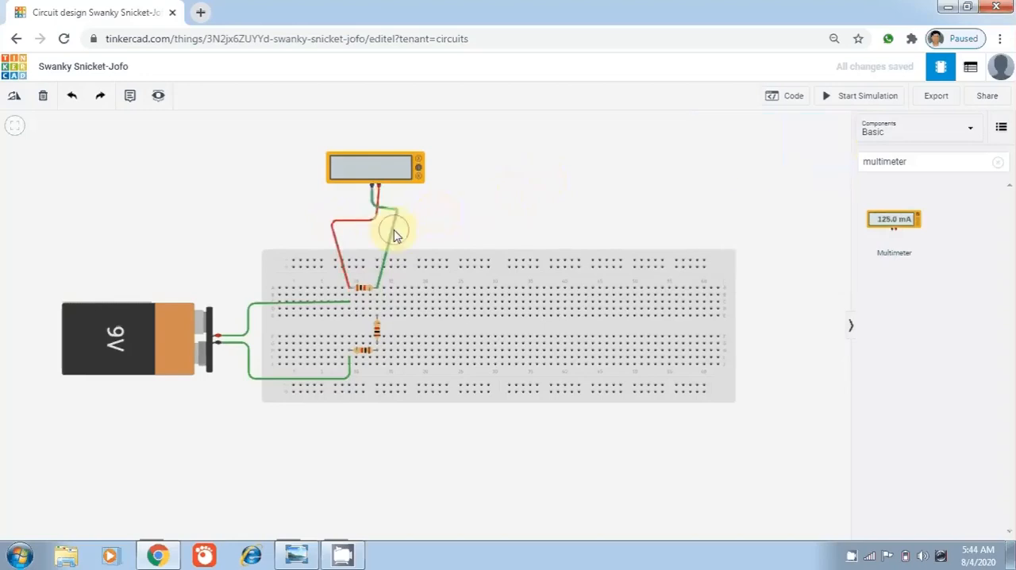
{"action": "left_click", "coordinate": [834, 153]}
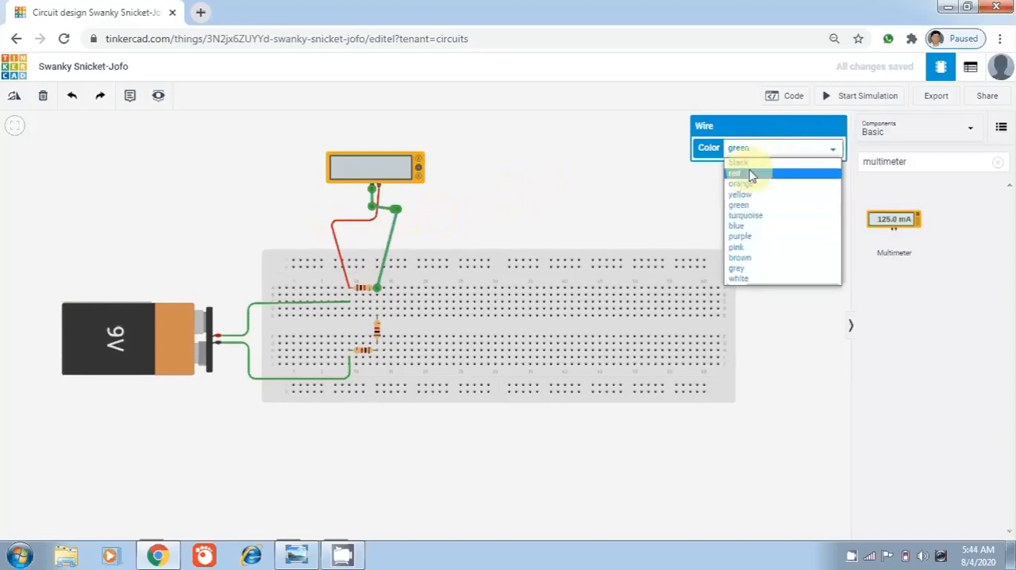
{"action": "left_click", "coordinate": [746, 162]}
{"action": "left_click", "coordinate": [552, 195]}
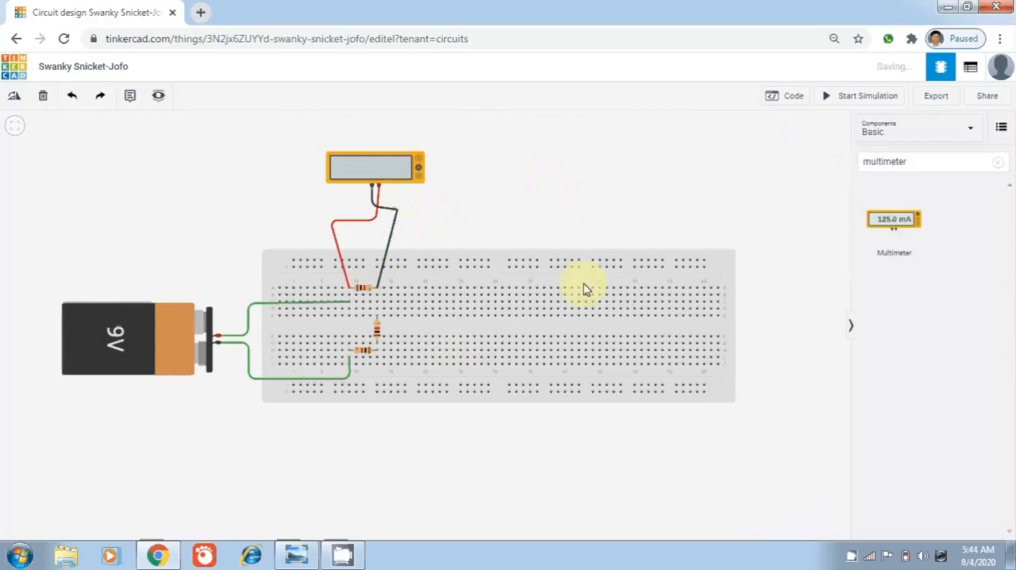
Add a second multimeter, rotated upright with its terminals facing left, on the breadboard to the right of the vertical resistor
{"action": "left_click_drag", "start_coordinate": [876, 223], "coordinate": [576, 240]}
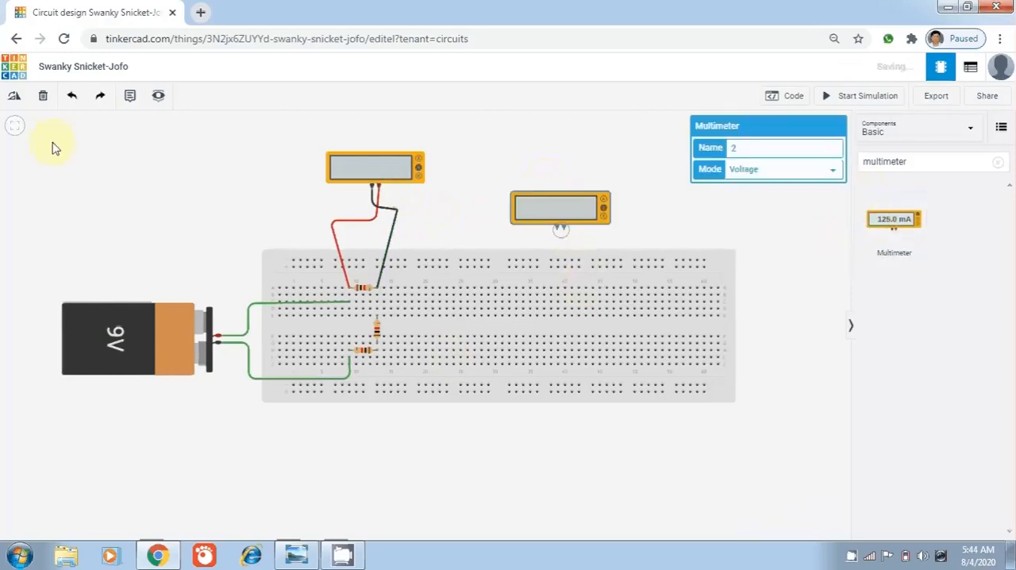
{"action": "left_click", "coordinate": [11, 96]}
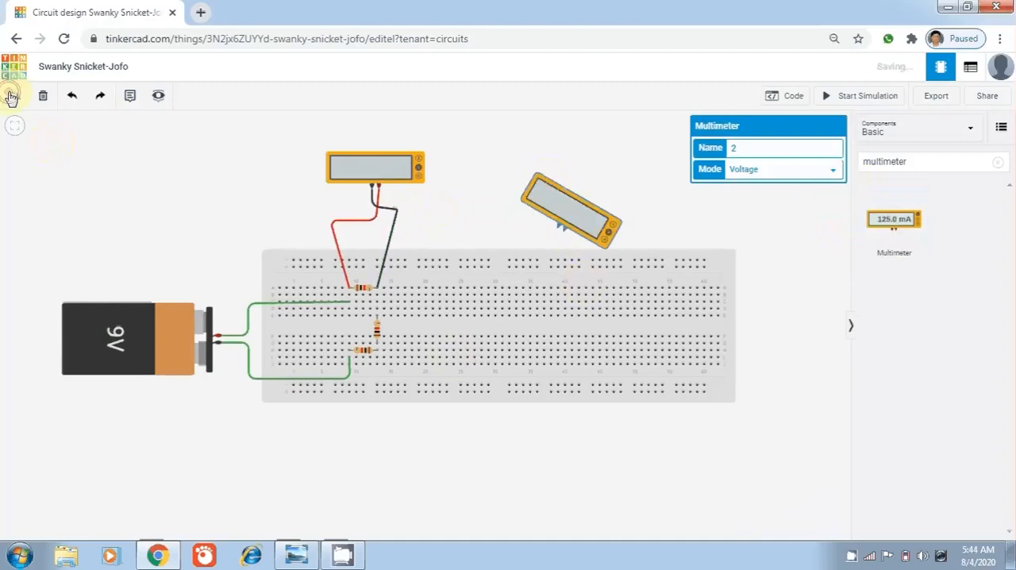
{"action": "left_click", "coordinate": [12, 96]}
{"action": "left_click", "coordinate": [12, 96]}
{"action": "left_click", "coordinate": [14, 97]}
{"action": "left_click", "coordinate": [14, 97]}
{"action": "left_click", "coordinate": [15, 97]}
{"action": "left_click", "coordinate": [14, 97]}
{"action": "left_click", "coordinate": [21, 96]}
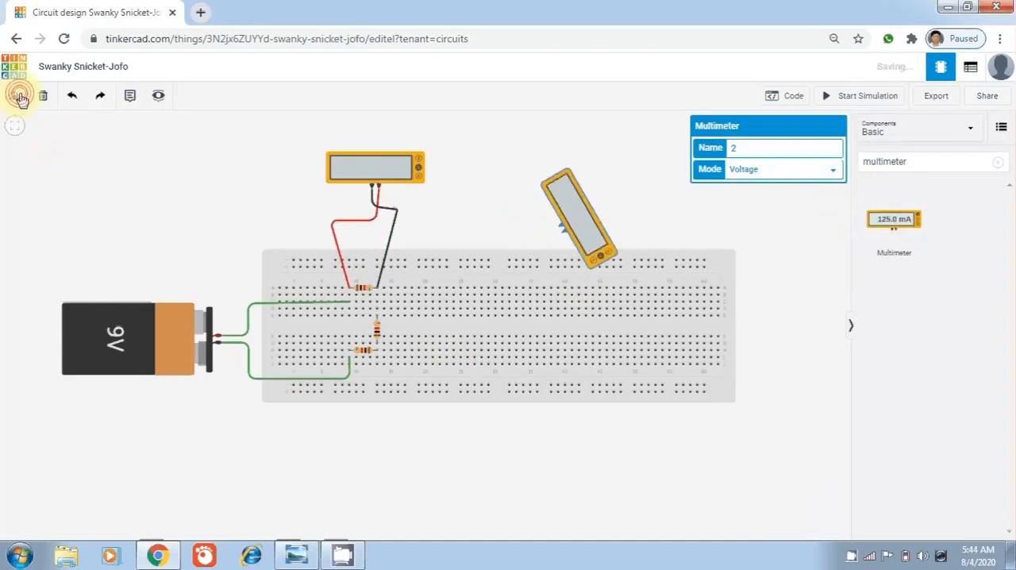
{"action": "left_click", "coordinate": [21, 97]}
{"action": "left_click_drag", "start_coordinate": [585, 221], "coordinate": [459, 327]}
{"action": "left_click", "coordinate": [541, 68]}
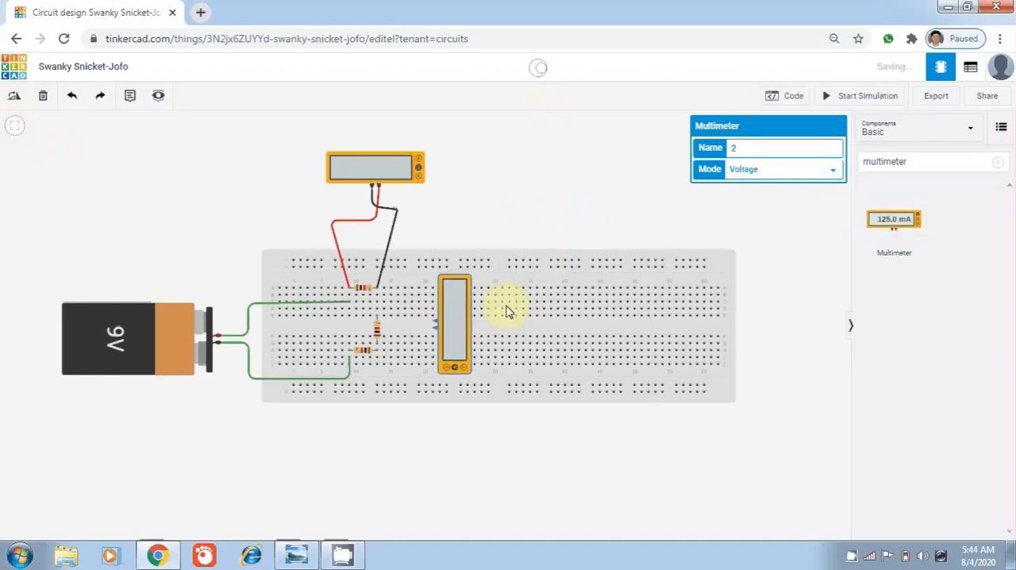
Run a green wire from the upright multimeter's positive terminal to the upper lead of the vertical resistor
{"action": "left_click", "coordinate": [434, 329]}
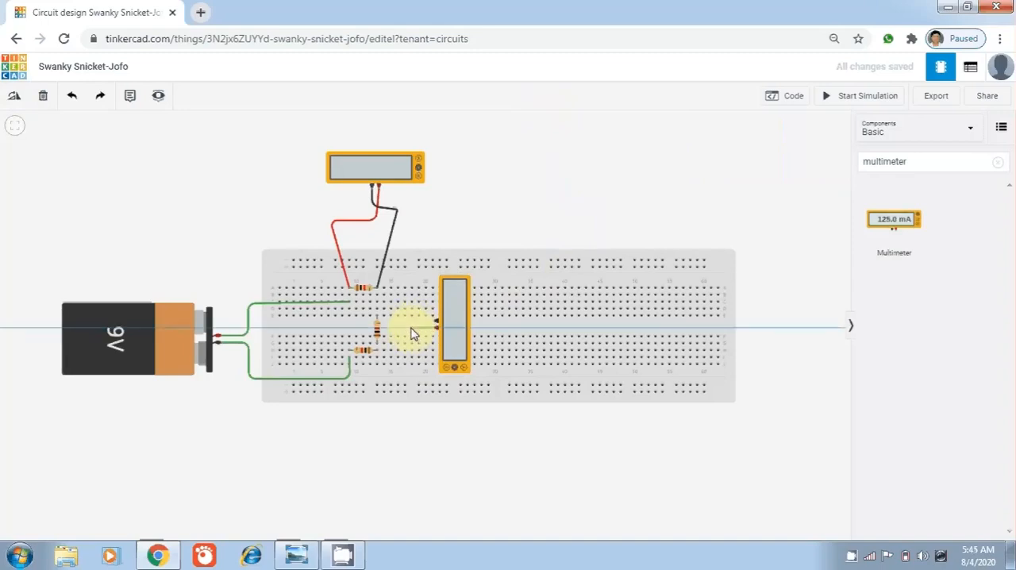
{"action": "left_click", "coordinate": [411, 328]}
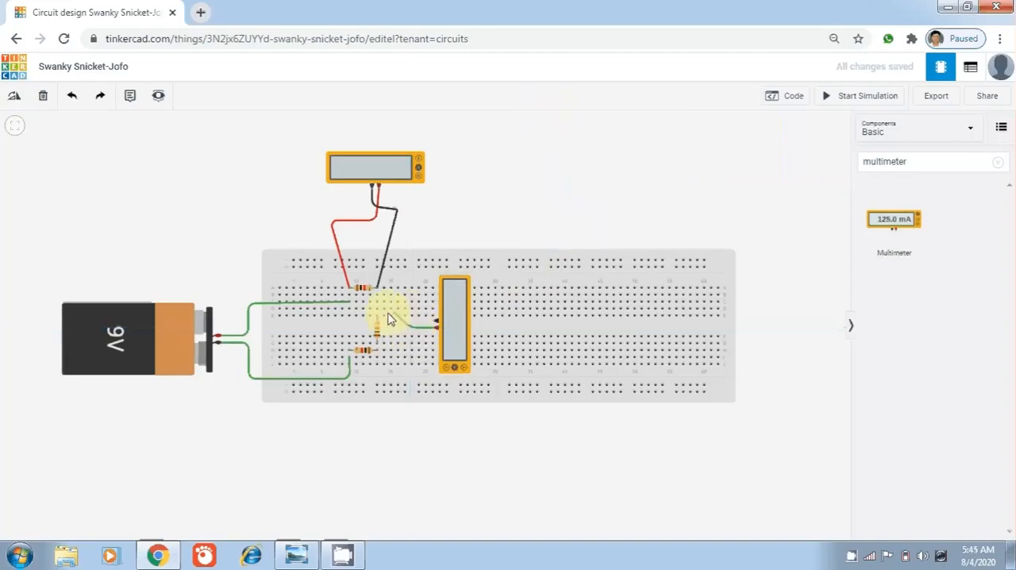
{"action": "left_click", "coordinate": [378, 318]}
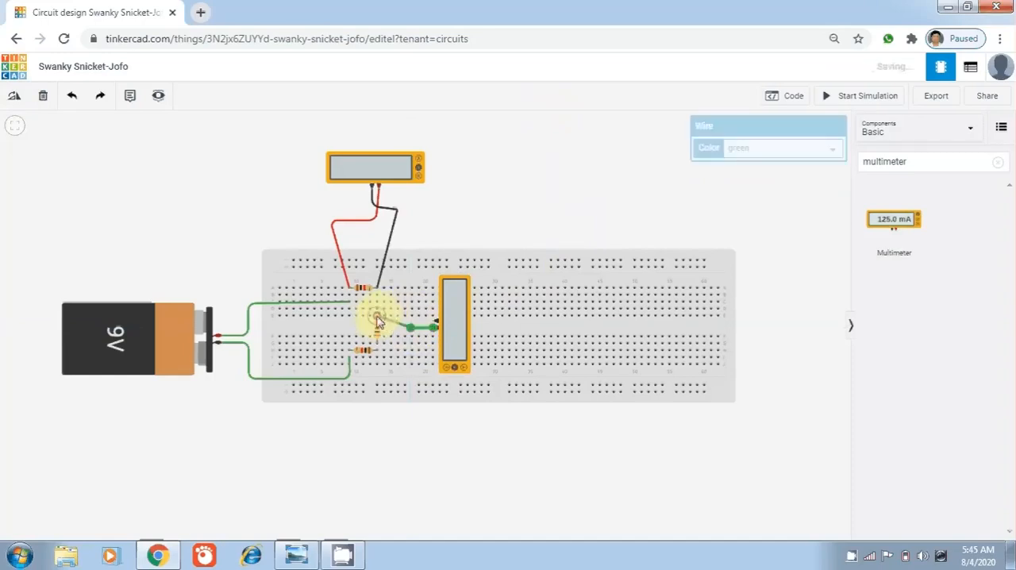
{"action": "left_click", "coordinate": [520, 222]}
Run a green wire from the upright multimeter's negative terminal to the lower lead of the vertical resistor
{"action": "left_click_drag", "start_coordinate": [437, 322], "coordinate": [422, 319]}
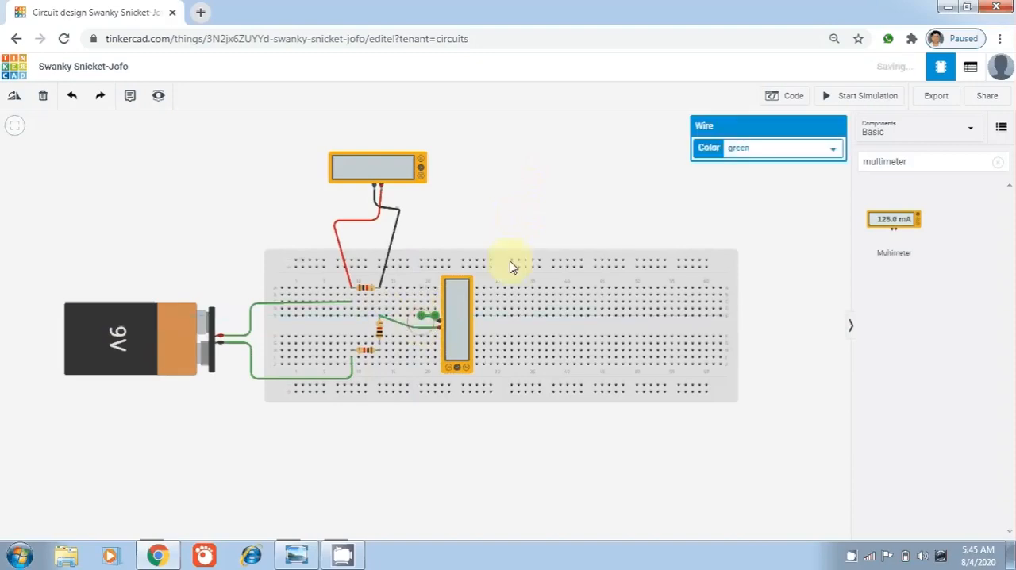
{"action": "key", "text": "Delete"}
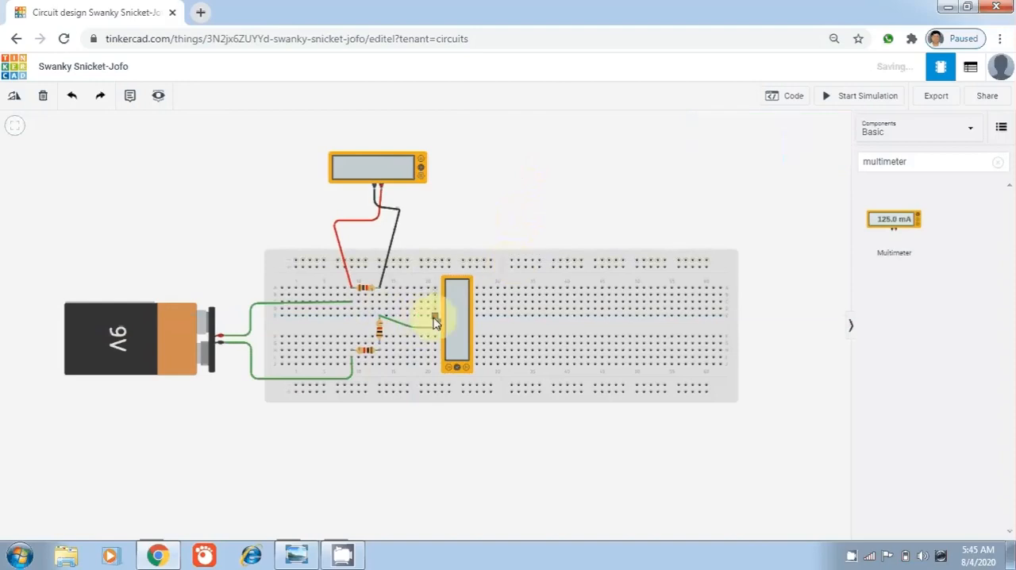
{"action": "left_click", "coordinate": [436, 320]}
{"action": "left_click", "coordinate": [381, 346]}
{"action": "left_click", "coordinate": [556, 166]}
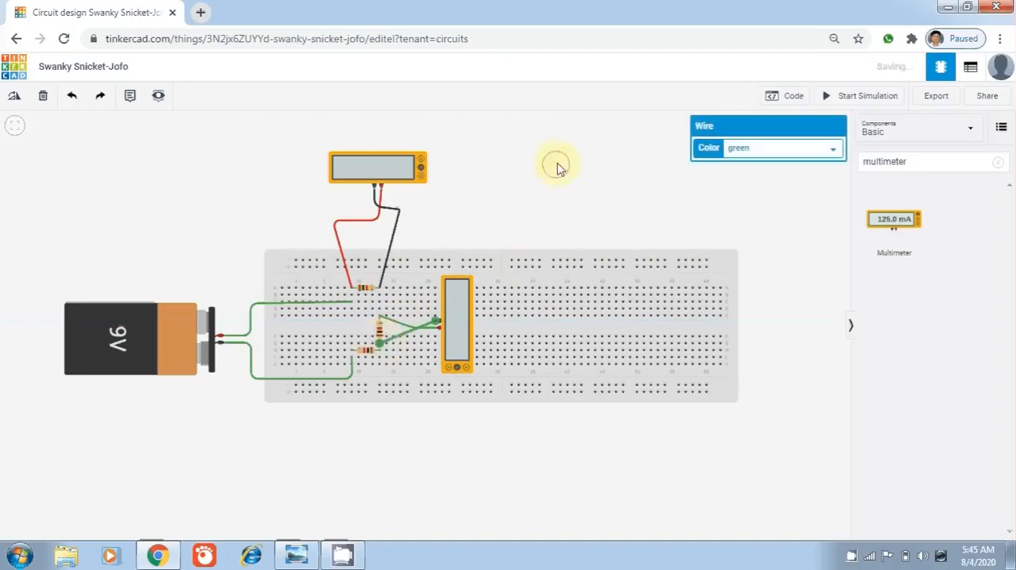
Add a third multimeter below the breadboard, tilted with its terminals facing up toward the lower horizontal resistor
{"action": "left_click", "coordinate": [353, 359]}
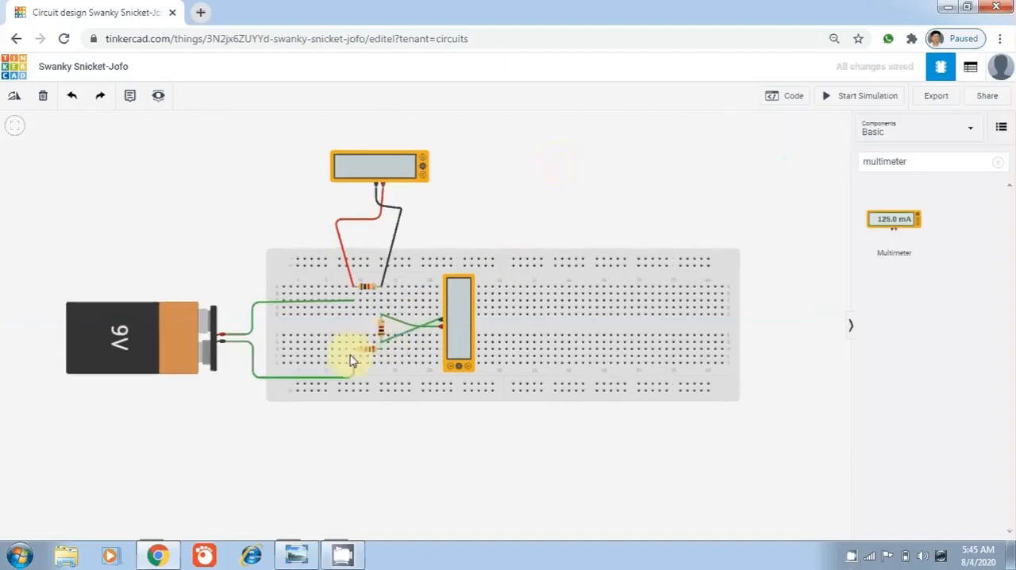
{"action": "left_click_drag", "start_coordinate": [897, 220], "coordinate": [615, 306]}
{"action": "left_click_drag", "start_coordinate": [464, 398], "coordinate": [332, 460]}
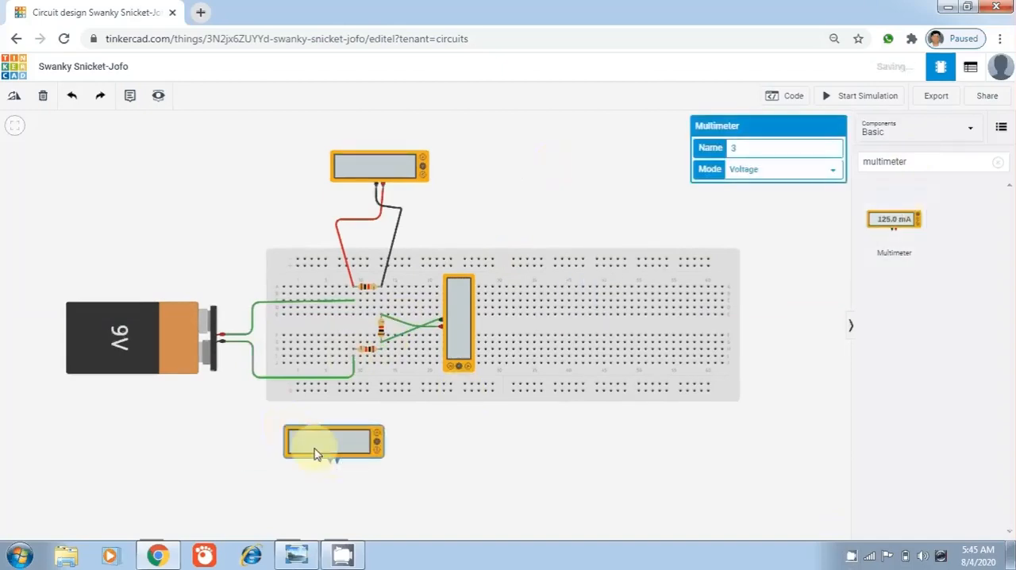
{"action": "left_click", "coordinate": [15, 96]}
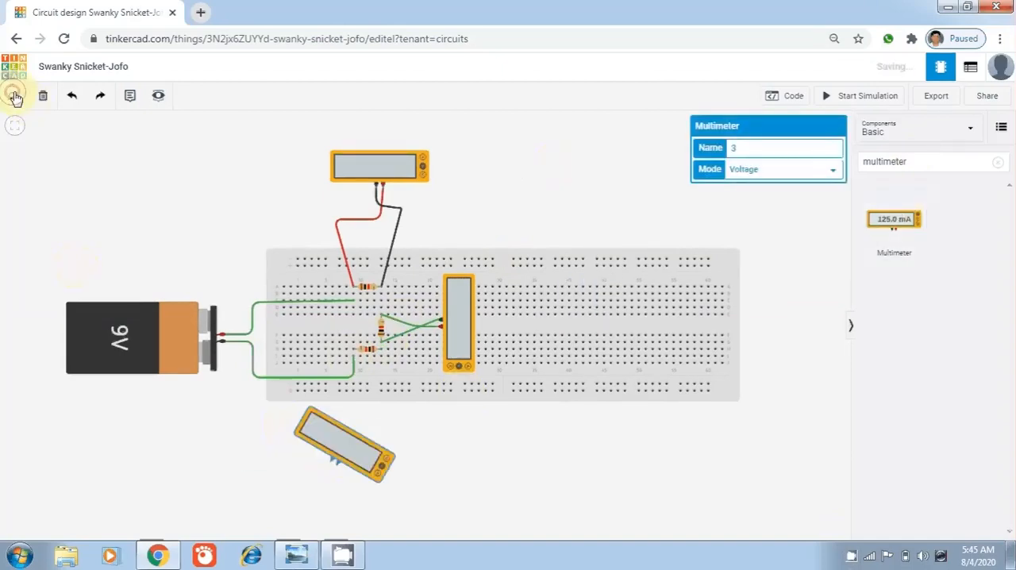
{"action": "left_click", "coordinate": [15, 97]}
{"action": "left_click", "coordinate": [15, 97]}
{"action": "left_click", "coordinate": [15, 97]}
{"action": "left_click", "coordinate": [15, 97]}
{"action": "left_click", "coordinate": [16, 97]}
{"action": "left_click", "coordinate": [15, 97]}
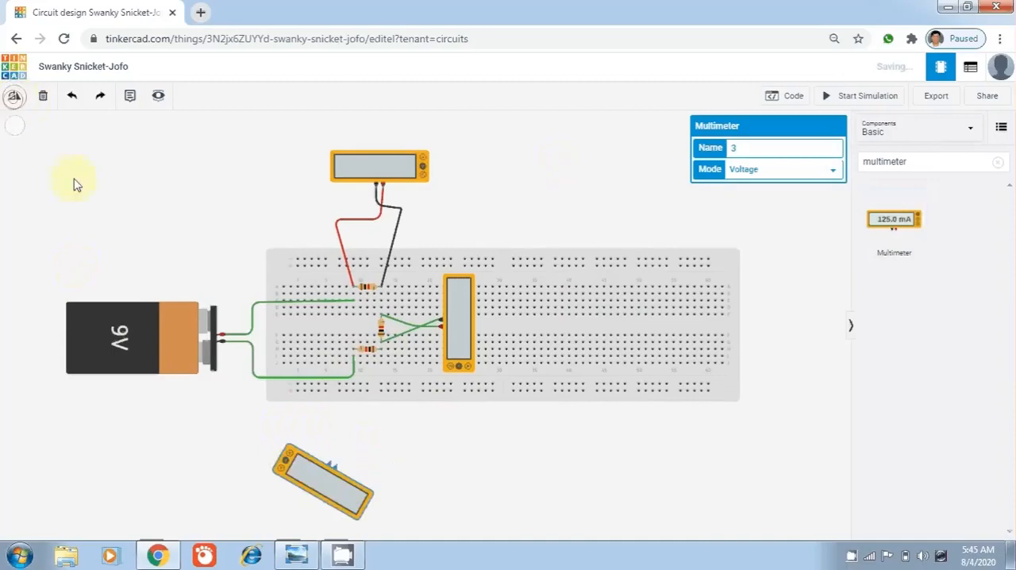
{"action": "left_click_drag", "start_coordinate": [342, 497], "coordinate": [388, 472]}
{"action": "left_click", "coordinate": [426, 442]}
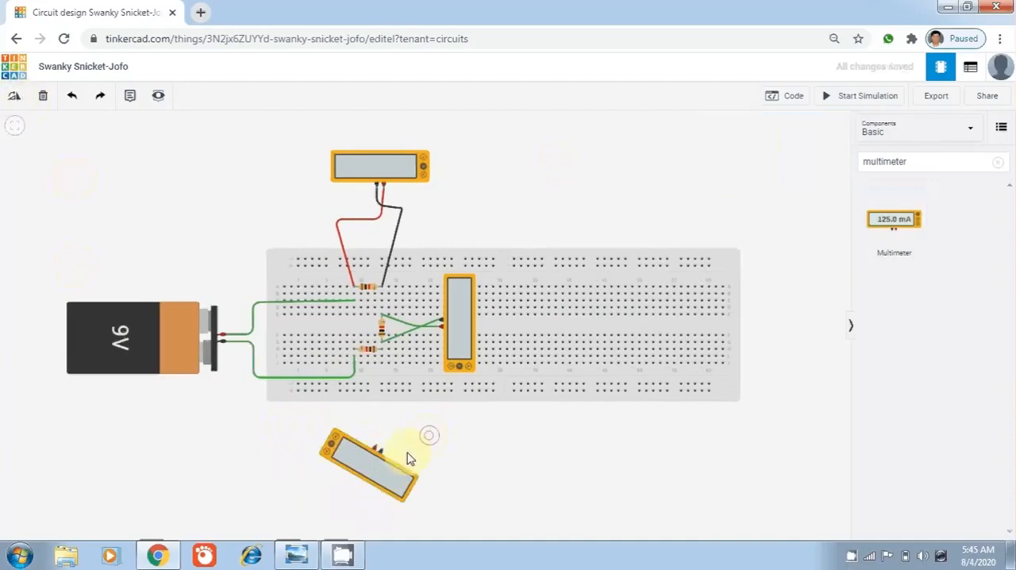
Run a green wire from the lower multimeter's negative terminal to the left lead of the lower horizontal resistor
{"action": "left_click", "coordinate": [382, 451]}
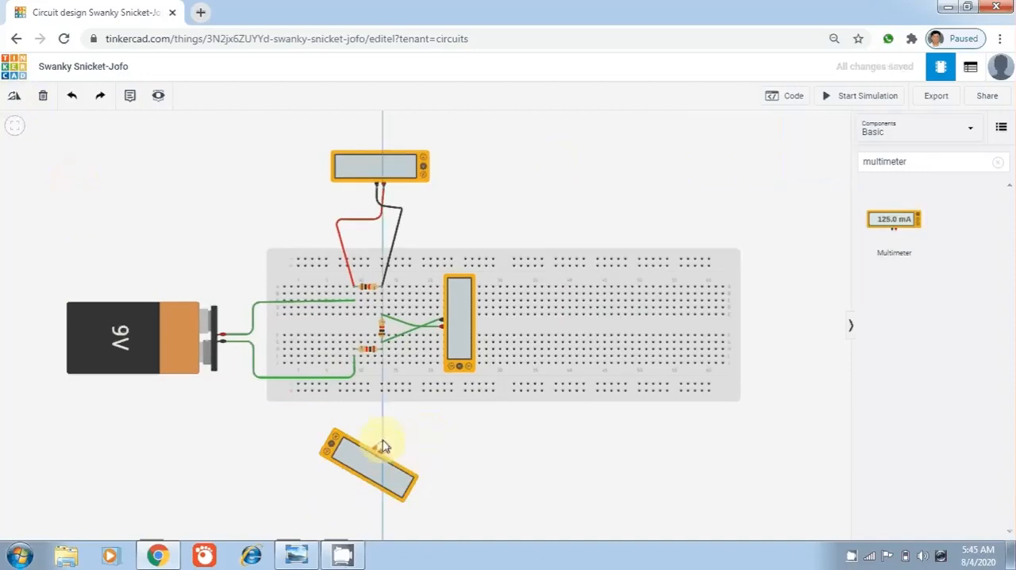
{"action": "left_click", "coordinate": [354, 352]}
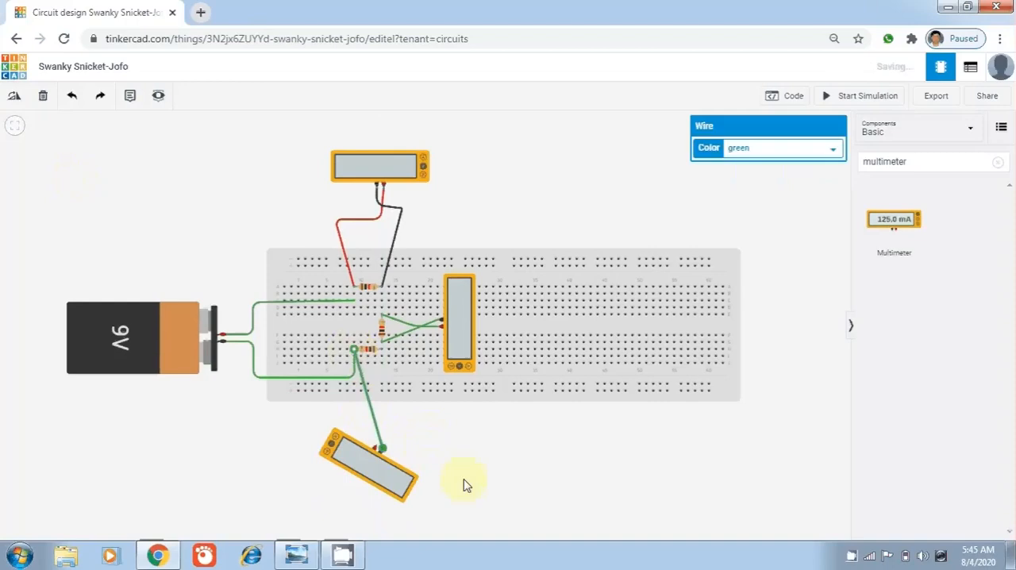
{"action": "left_click", "coordinate": [481, 474]}
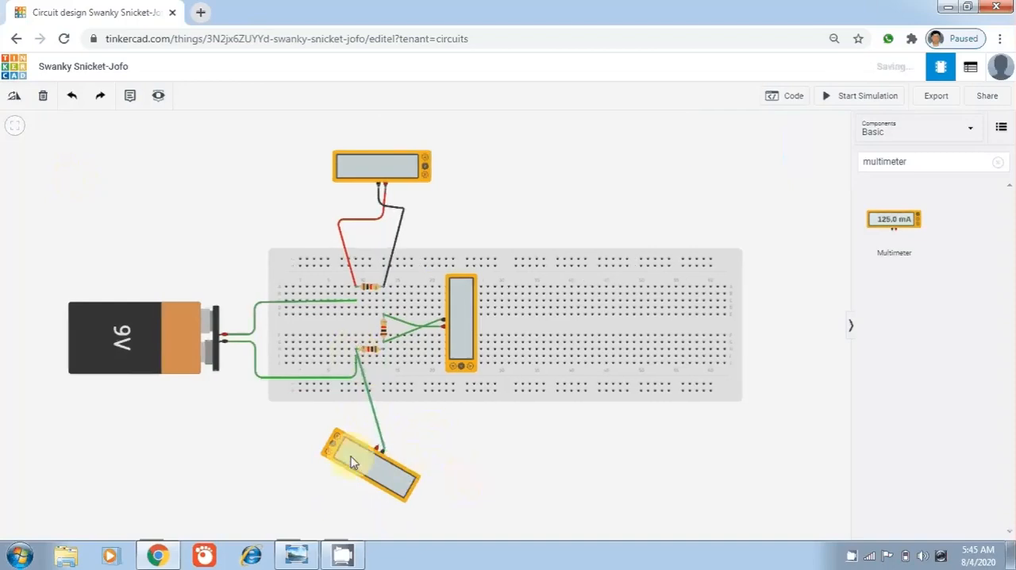
Run a green wire from the lower multimeter's positive terminal to the right lead of the lower horizontal resistor
{"action": "left_click", "coordinate": [389, 447]}
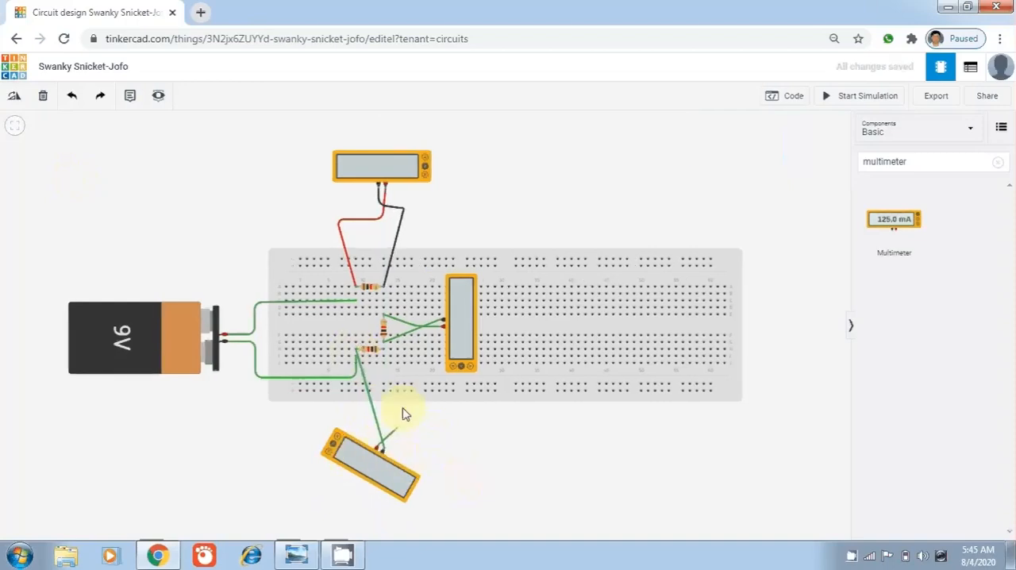
{"action": "left_click", "coordinate": [386, 353]}
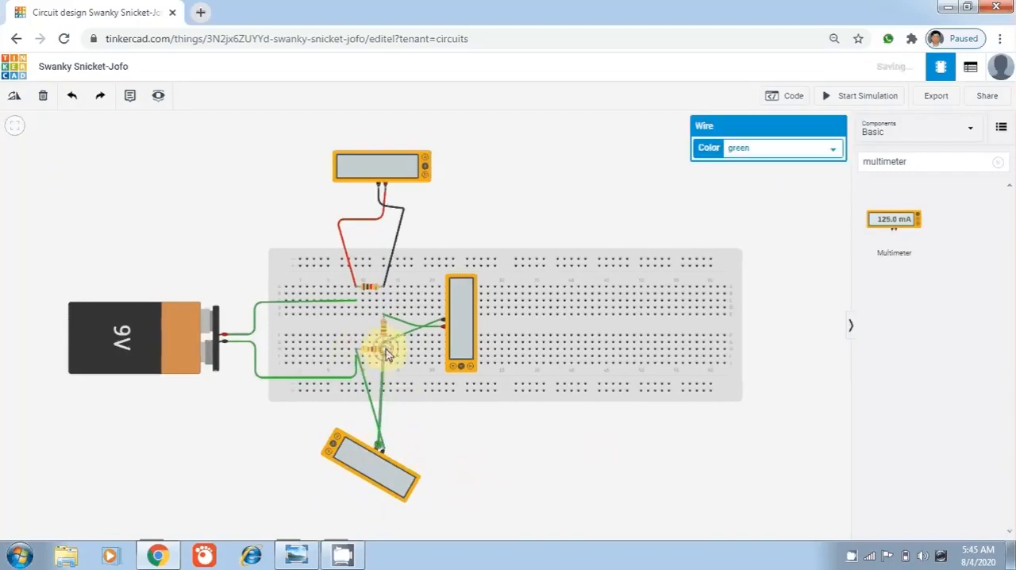
{"action": "left_click", "coordinate": [599, 443]}
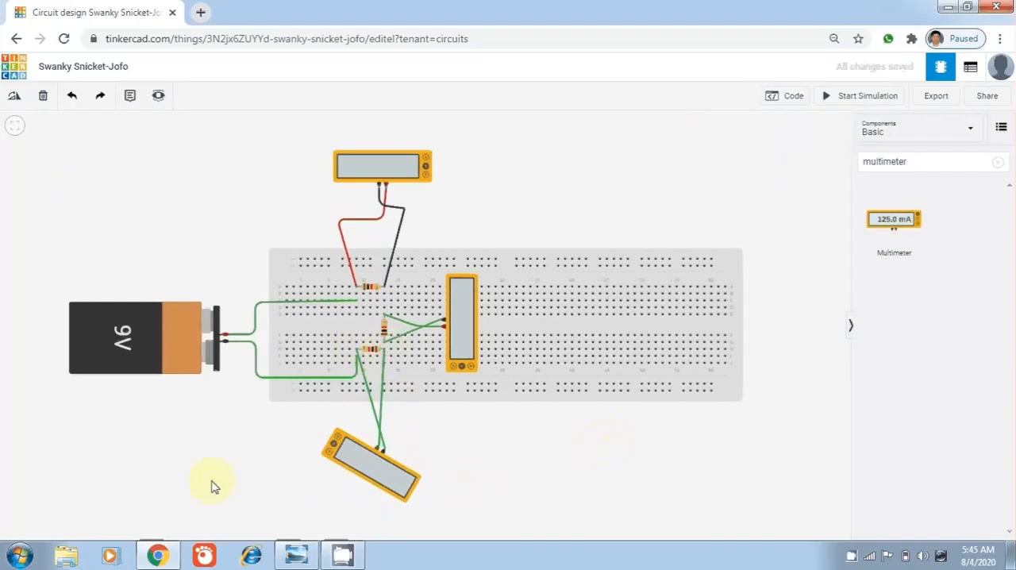
Check the KVL circuit diagram in Windows Photo Viewer and set the upper horizontal resistor's resistance to 10 MΩ in Tinkercad
{"action": "left_click", "coordinate": [293, 548]}
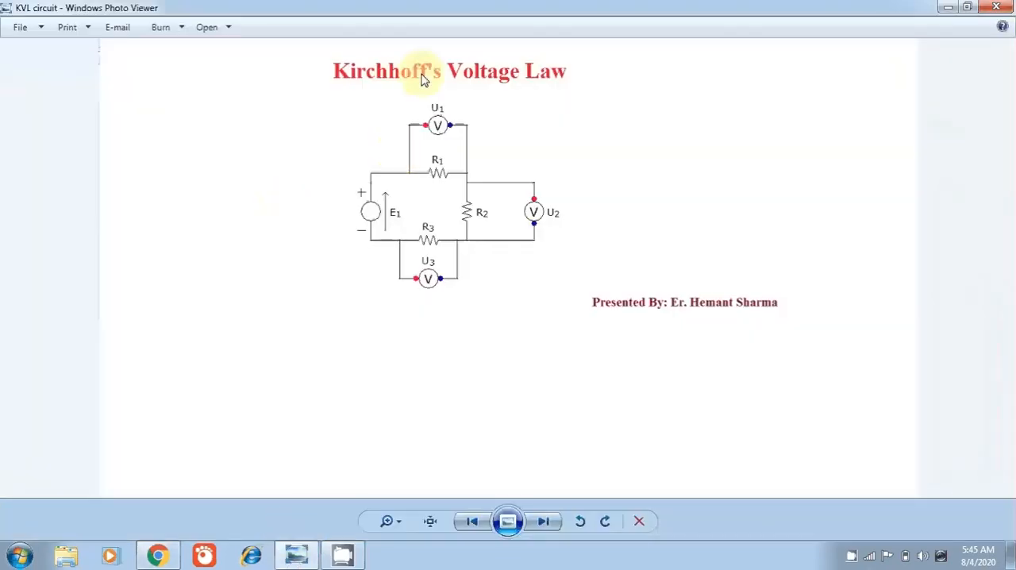
{"action": "left_click", "coordinate": [294, 554]}
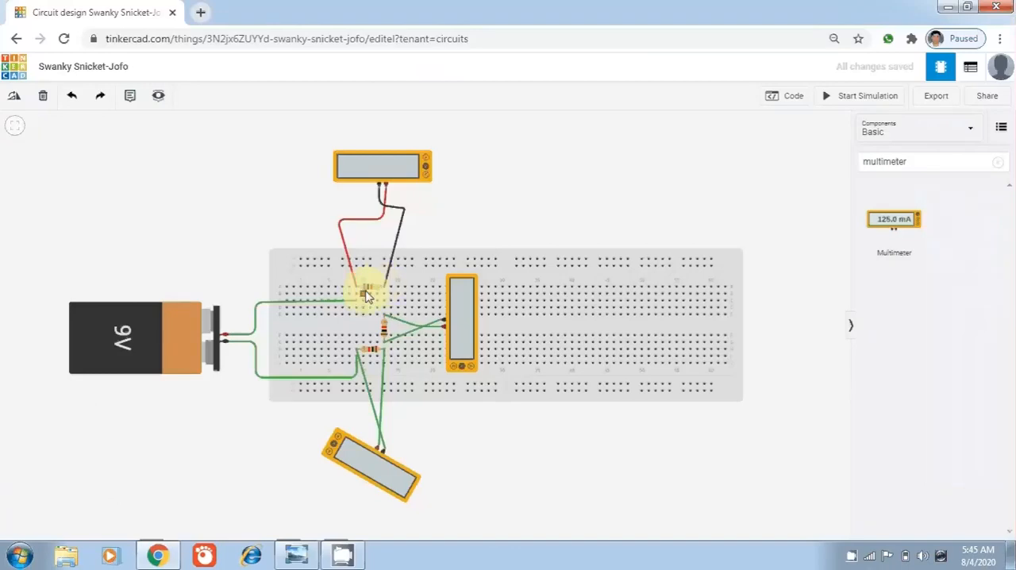
{"action": "left_click", "coordinate": [366, 292]}
{"action": "left_click", "coordinate": [780, 171]}
{"action": "type", "text": "0"}
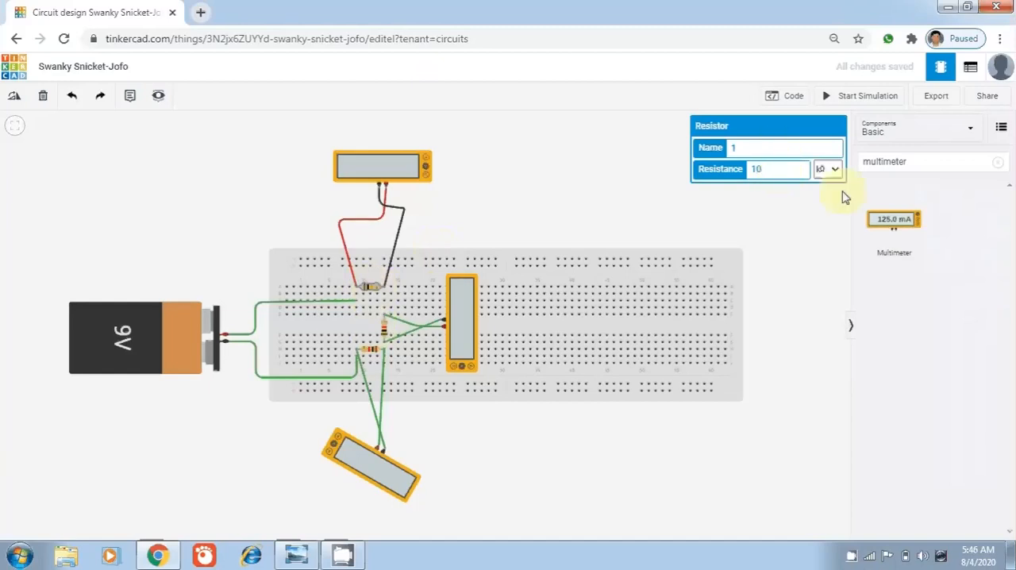
{"action": "left_click", "coordinate": [835, 170]}
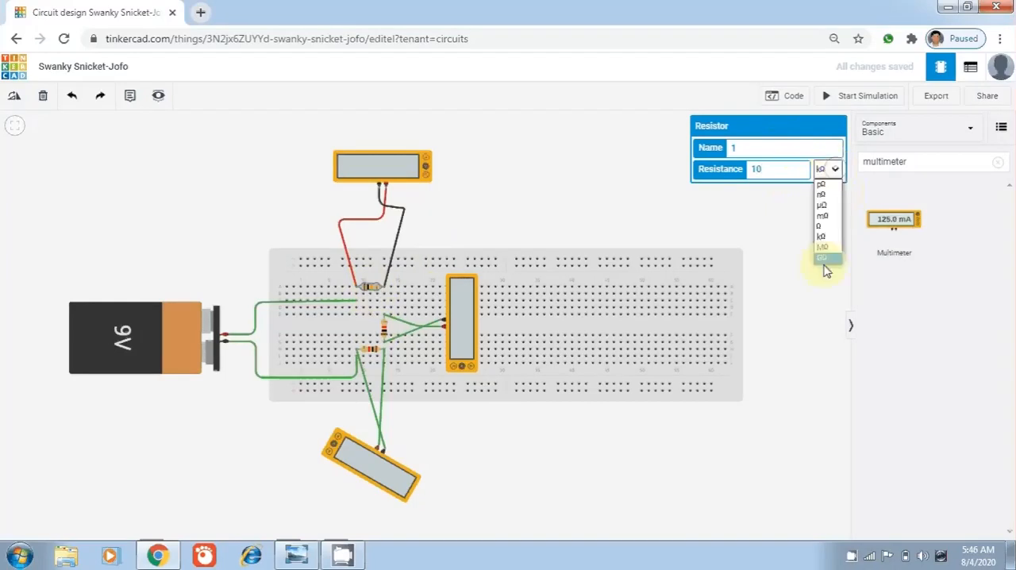
{"action": "left_click", "coordinate": [823, 248]}
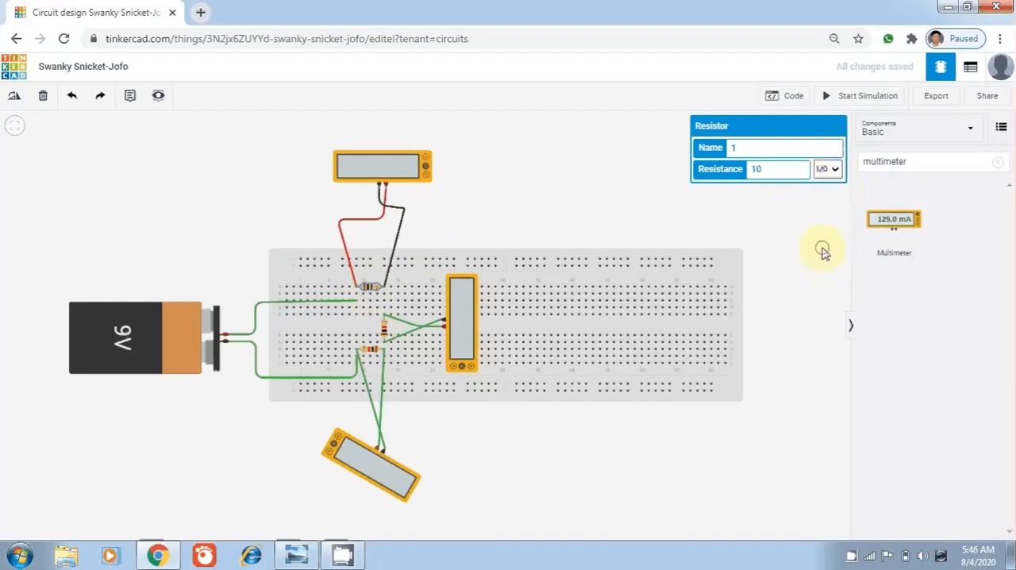
{"action": "left_click", "coordinate": [798, 216]}
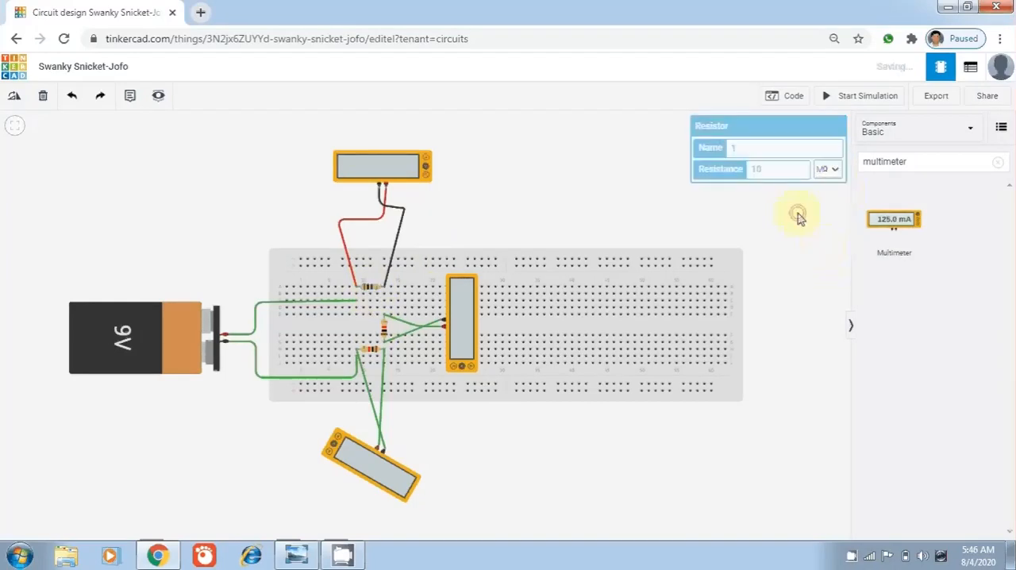
Set the vertical resistor's resistance to 20 MΩ
{"action": "left_click", "coordinate": [387, 337]}
{"action": "left_click", "coordinate": [777, 176]}
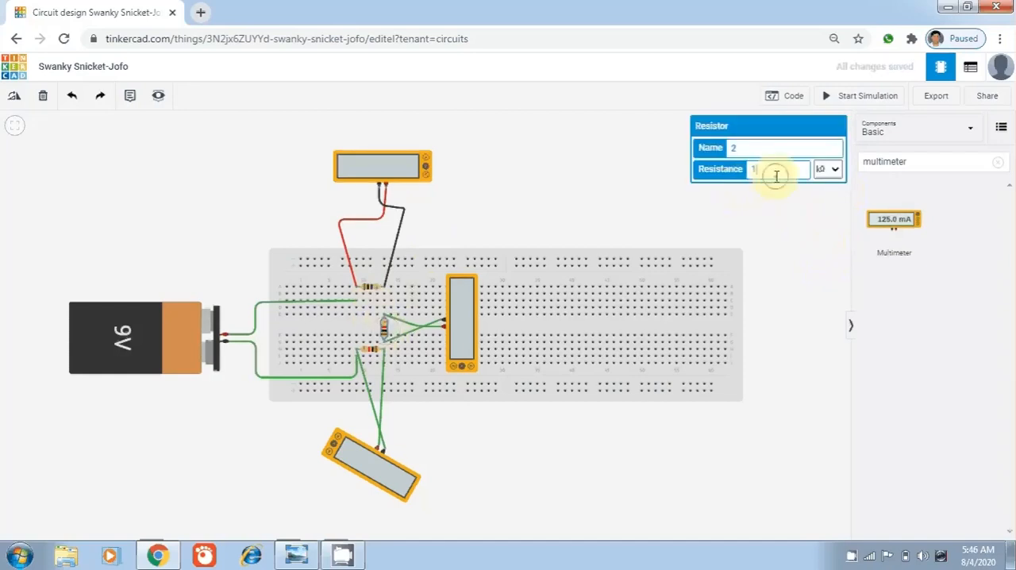
{"action": "key", "text": "BackSpace"}
{"action": "type", "text": "20"}
{"action": "left_click", "coordinate": [834, 169]}
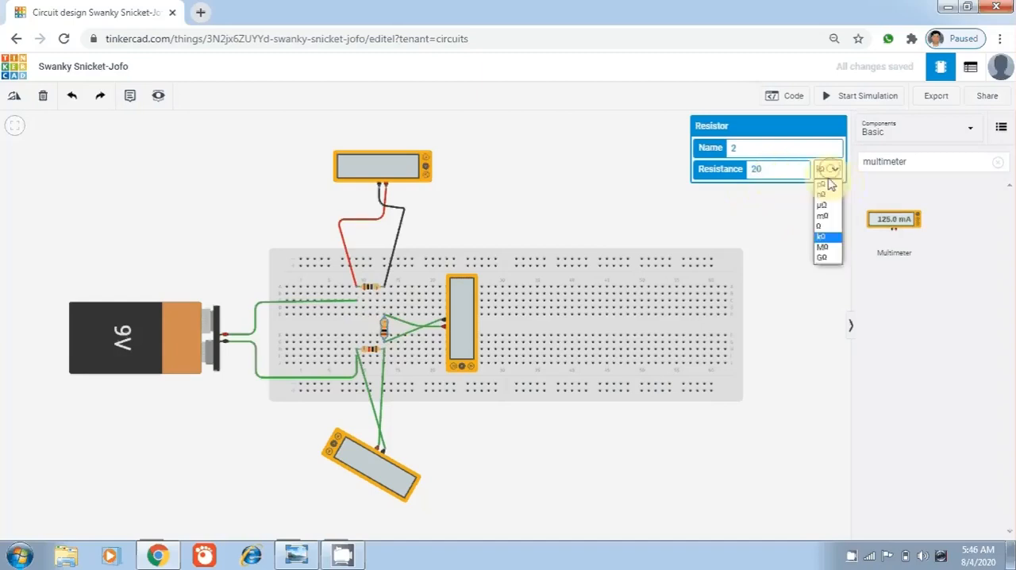
{"action": "left_click", "coordinate": [828, 248]}
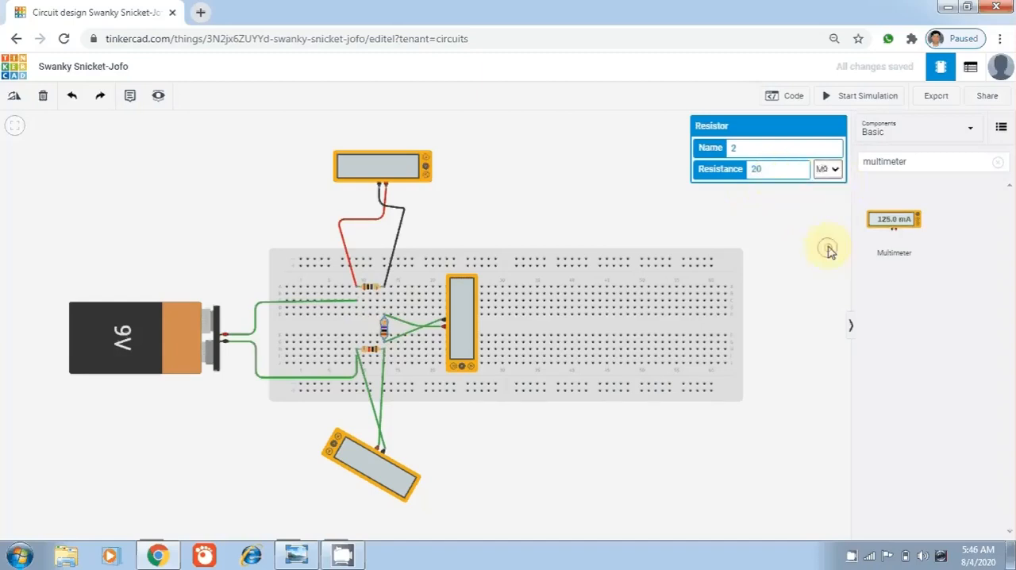
{"action": "left_click", "coordinate": [779, 223]}
{"action": "left_click", "coordinate": [372, 354]}
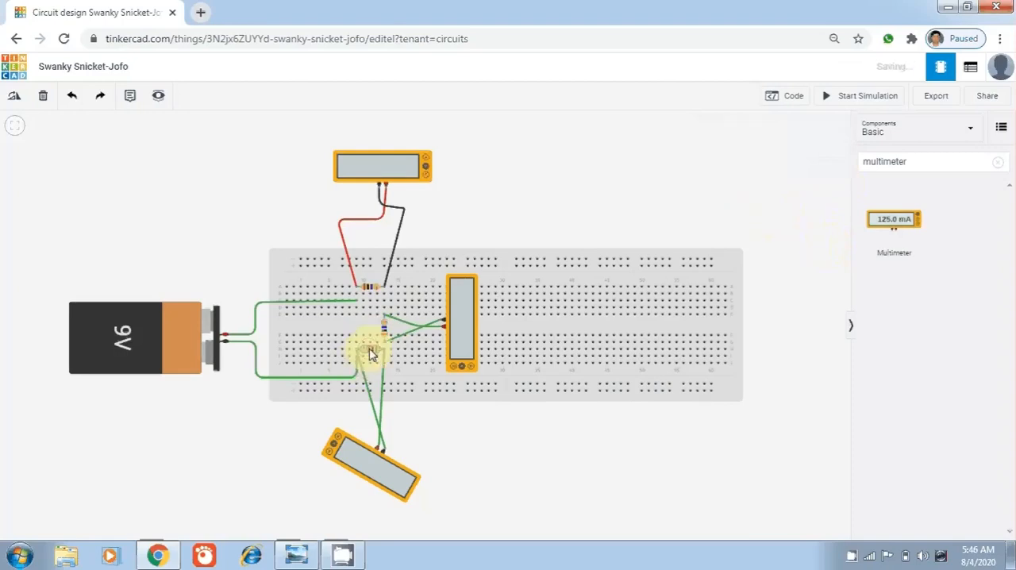
{"action": "left_click", "coordinate": [372, 354]}
{"action": "left_click", "coordinate": [368, 347]}
{"action": "left_click", "coordinate": [371, 354]}
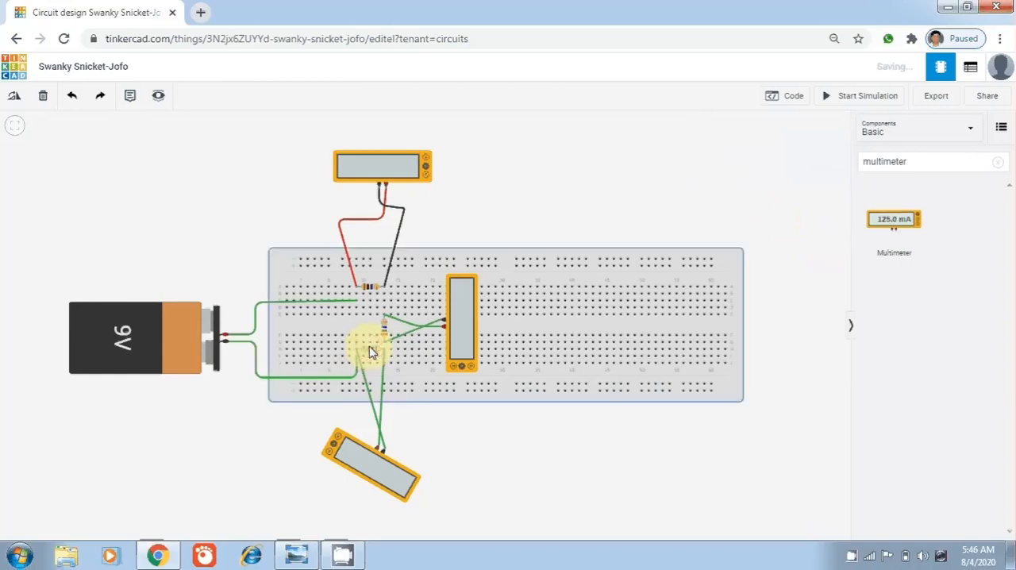
{"action": "left_click", "coordinate": [374, 354]}
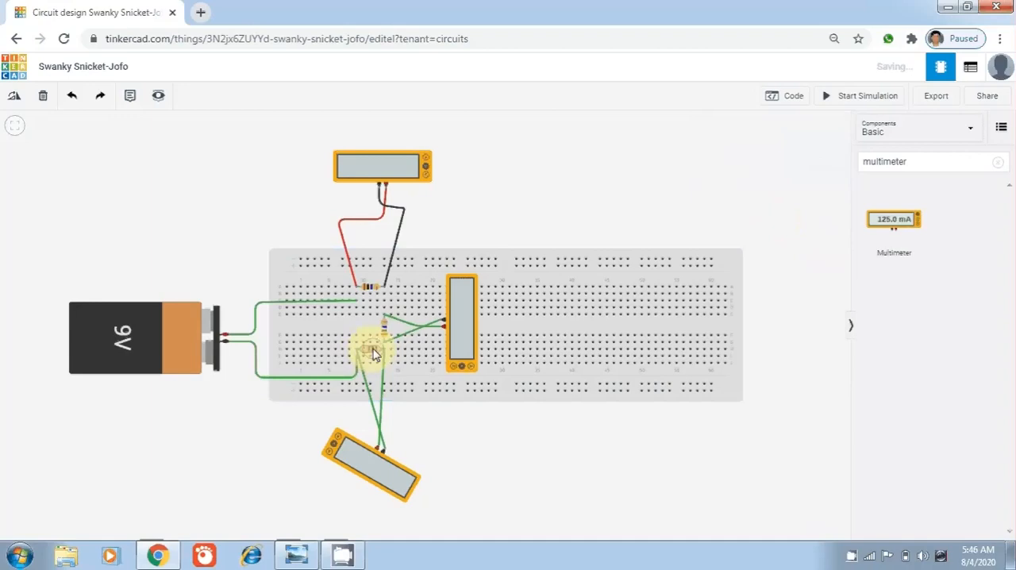
{"action": "left_click", "coordinate": [374, 354]}
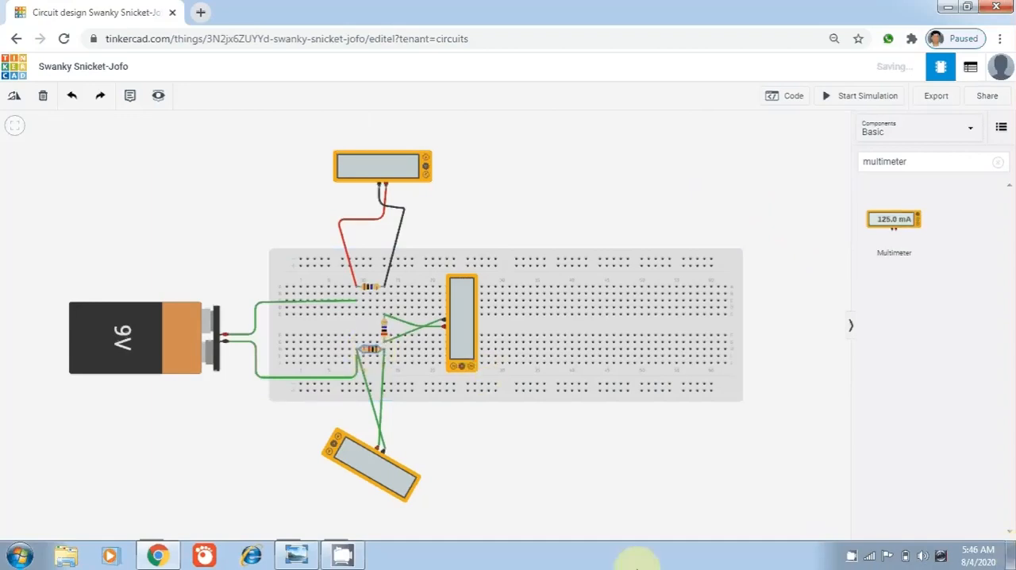
{"action": "left_click", "coordinate": [363, 351]}
{"action": "left_click", "coordinate": [363, 351]}
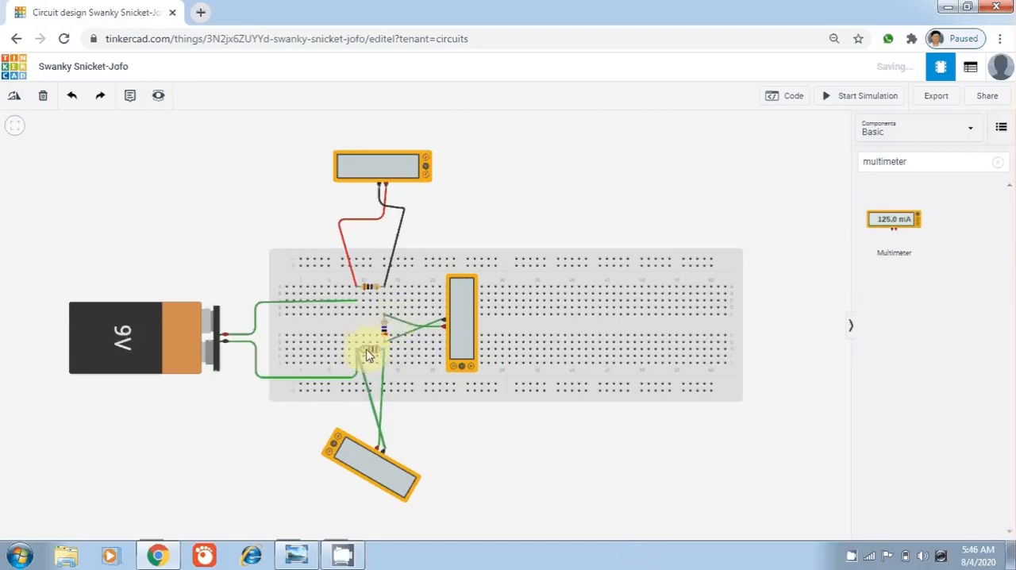
{"action": "left_click", "coordinate": [369, 355]}
{"action": "left_click", "coordinate": [368, 355]}
{"action": "left_click", "coordinate": [368, 355]}
{"action": "left_click", "coordinate": [367, 355]}
{"action": "left_click", "coordinate": [368, 355]}
{"action": "left_click", "coordinate": [570, 163]}
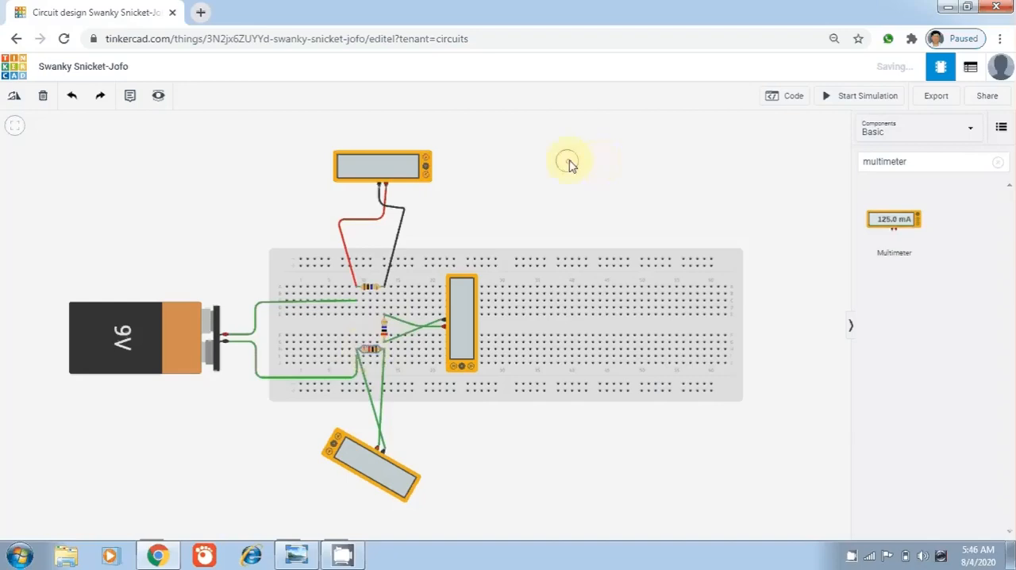
{"action": "left_click_drag", "start_coordinate": [570, 164], "coordinate": [574, 165]}
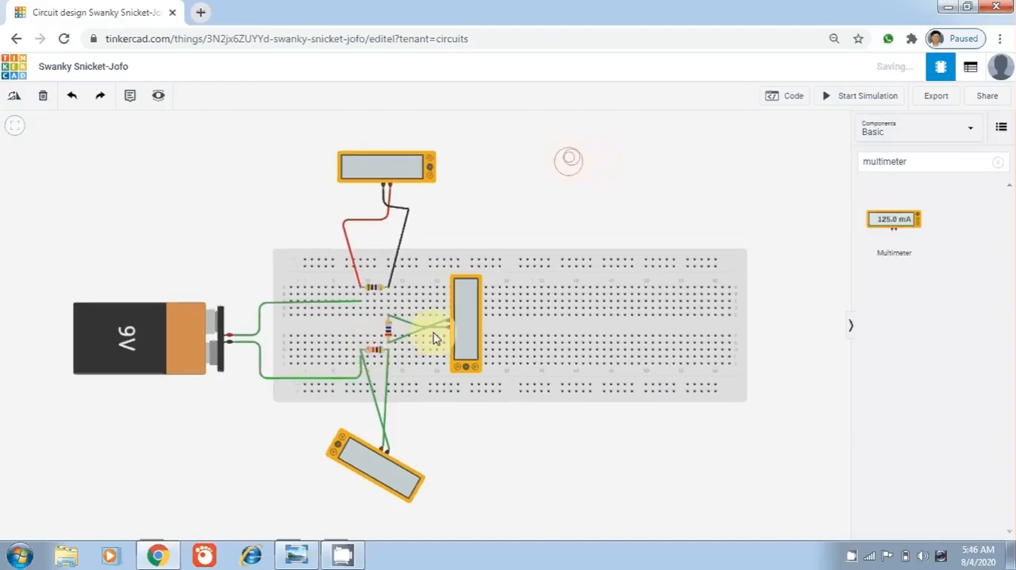
Set the lower horizontal resistor's resistance to 30 MΩ
{"action": "left_click", "coordinate": [378, 355]}
{"action": "key", "text": "BackSpace"}
{"action": "type", "text": "30"}
{"action": "left_click", "coordinate": [834, 169]}
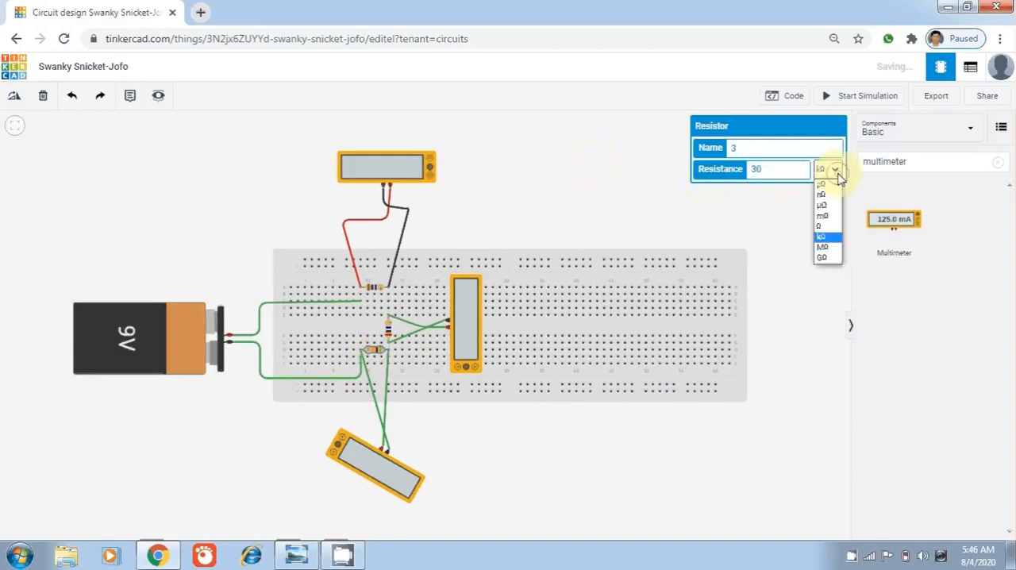
{"action": "left_click", "coordinate": [830, 247]}
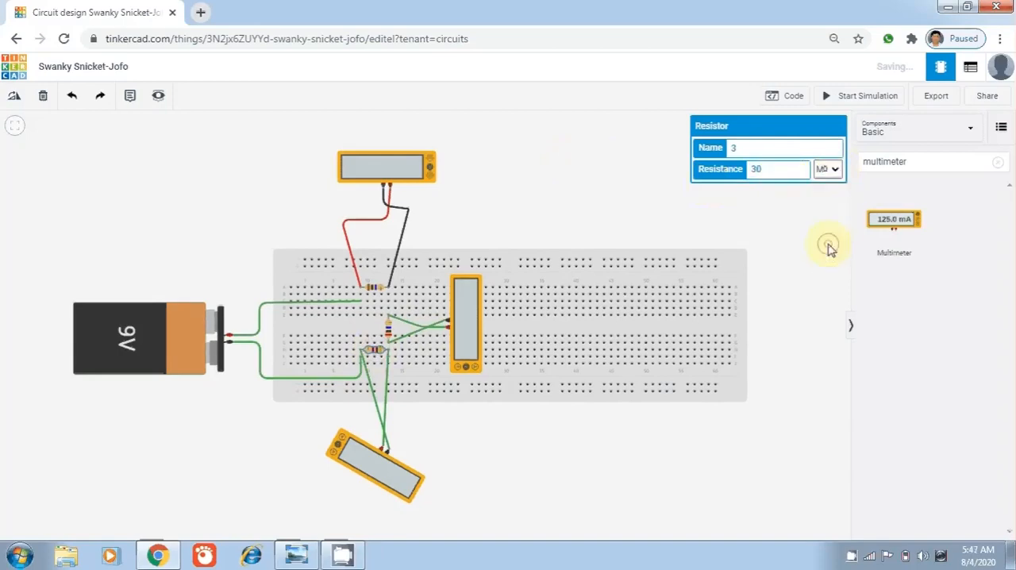
{"action": "left_click", "coordinate": [782, 226]}
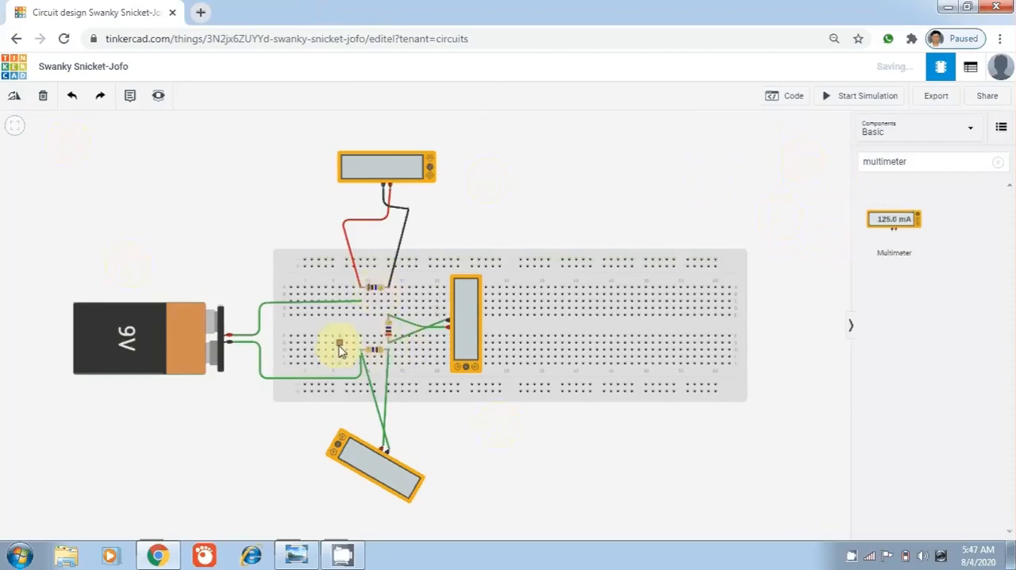
Start the circuit simulation to read the voltage across each of the three resistors
{"action": "left_click", "coordinate": [866, 99]}
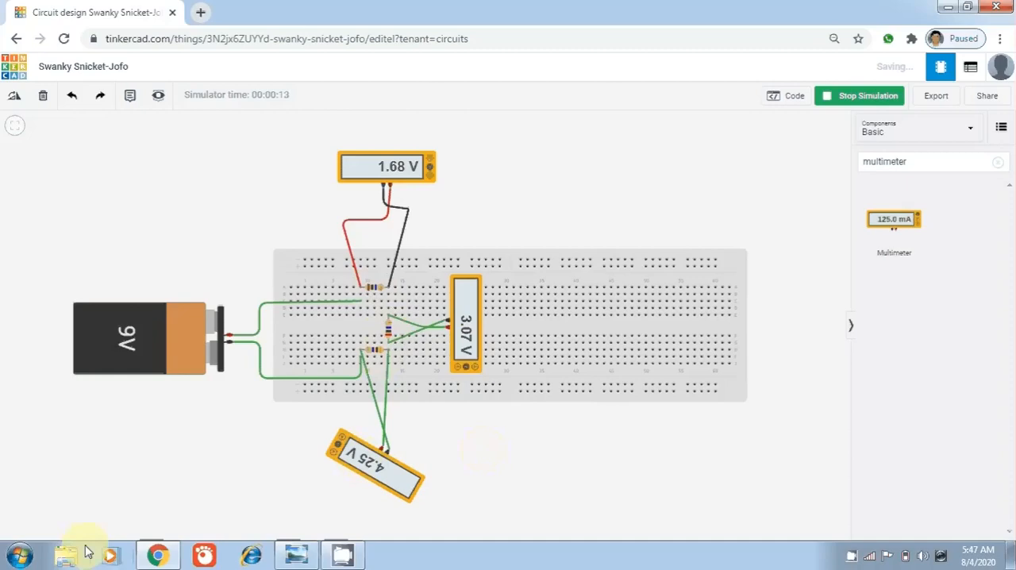
Search the computer for the Calculator and switch to it
{"action": "left_click", "coordinate": [30, 556]}
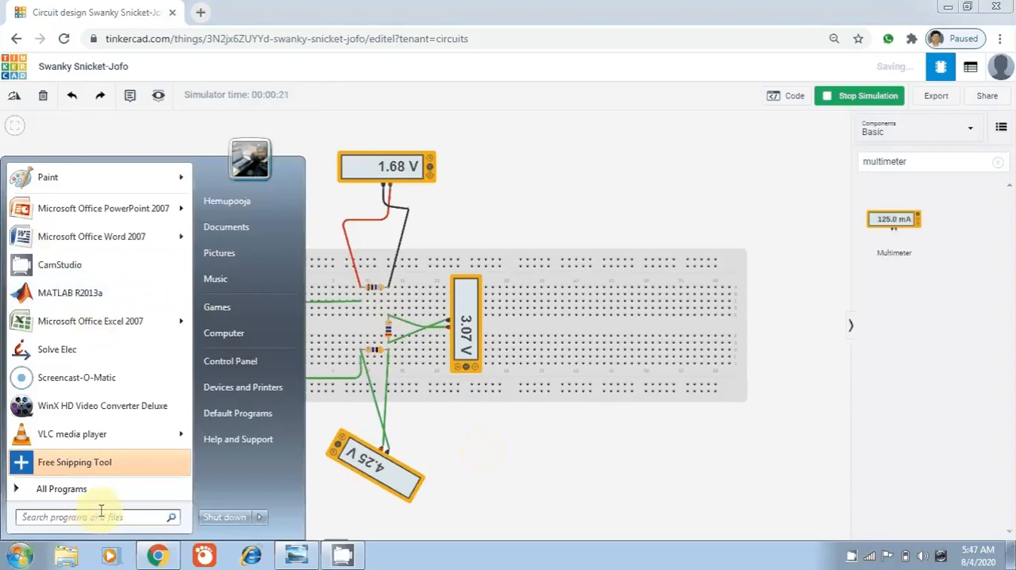
{"action": "type", "text": "calc"}
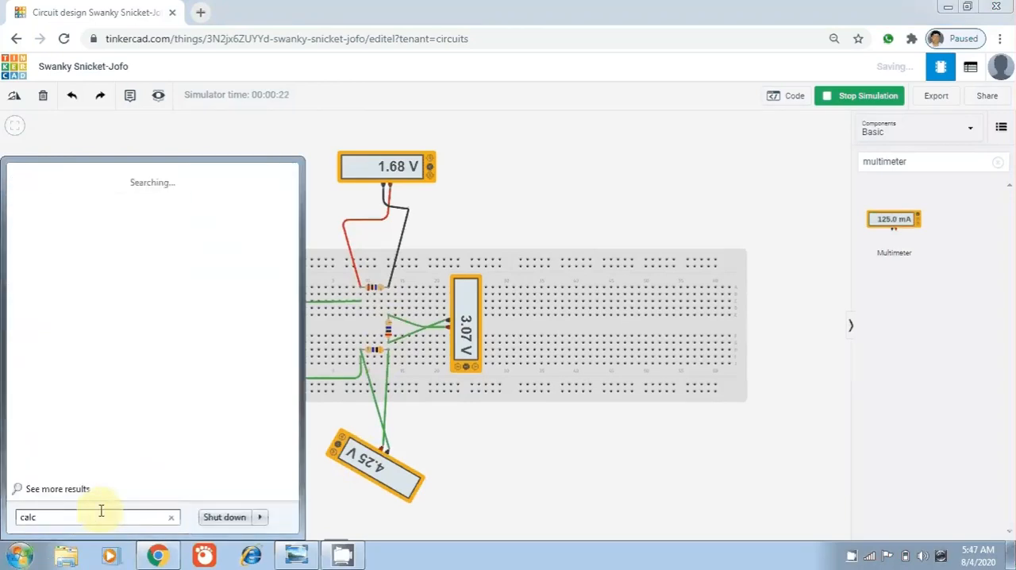
{"action": "type", "text": "u"}
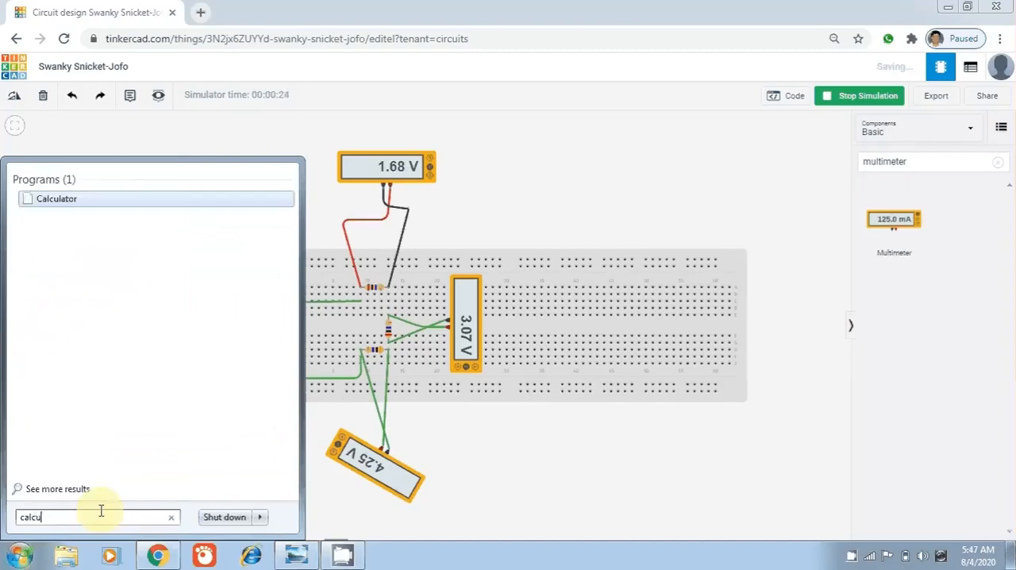
{"action": "left_click", "coordinate": [77, 195]}
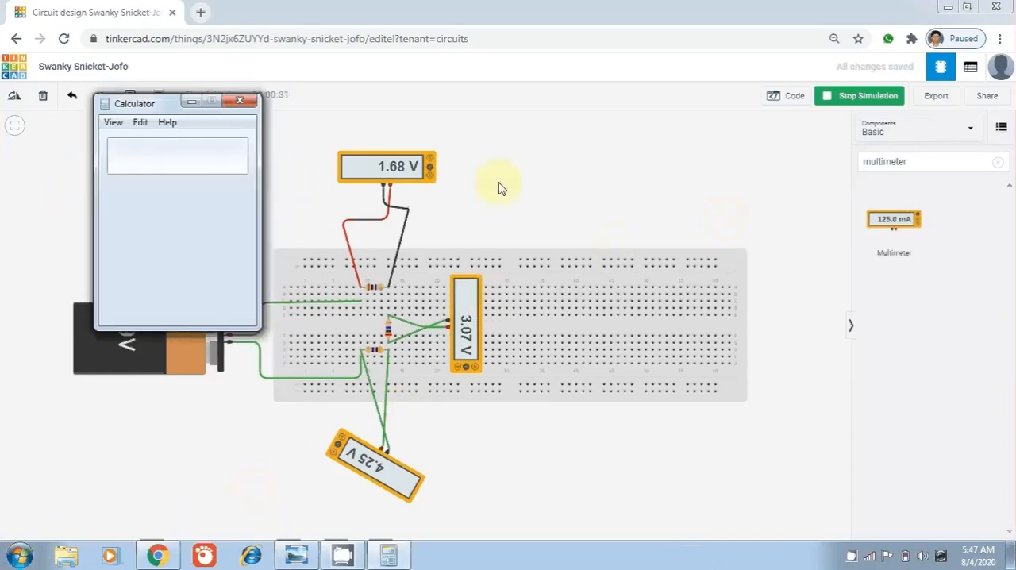
Enter the first two multimeter readings as the sum 1.68 + 3.07 in the Calculator
{"action": "left_click", "coordinate": [121, 284]}
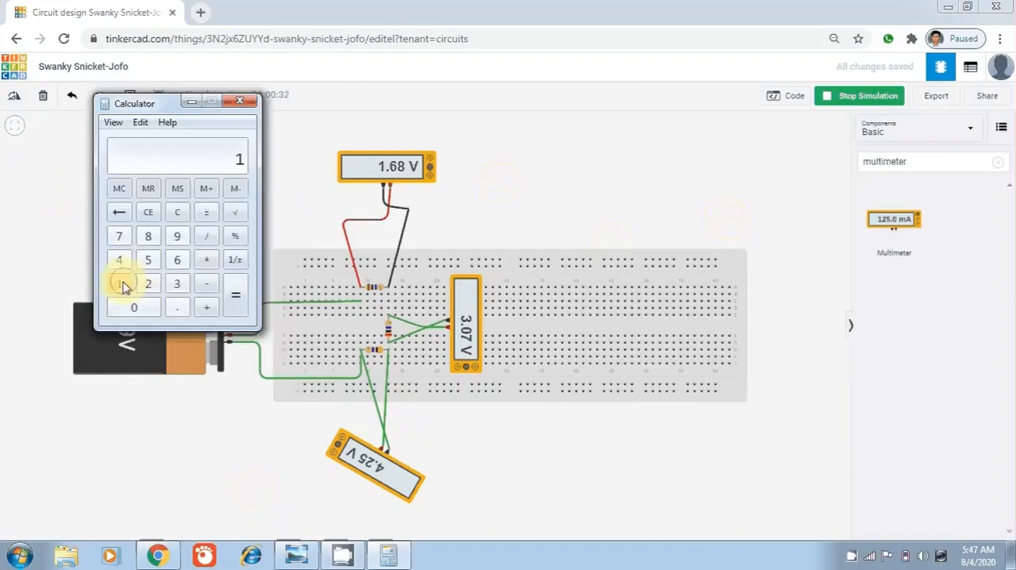
{"action": "left_click", "coordinate": [175, 309]}
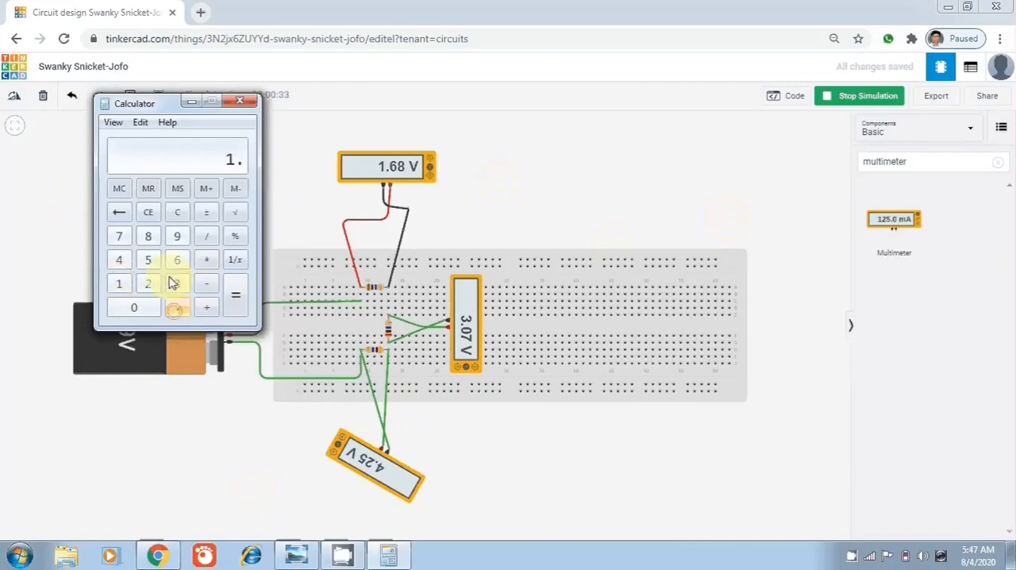
{"action": "left_click", "coordinate": [177, 260]}
{"action": "left_click", "coordinate": [142, 238]}
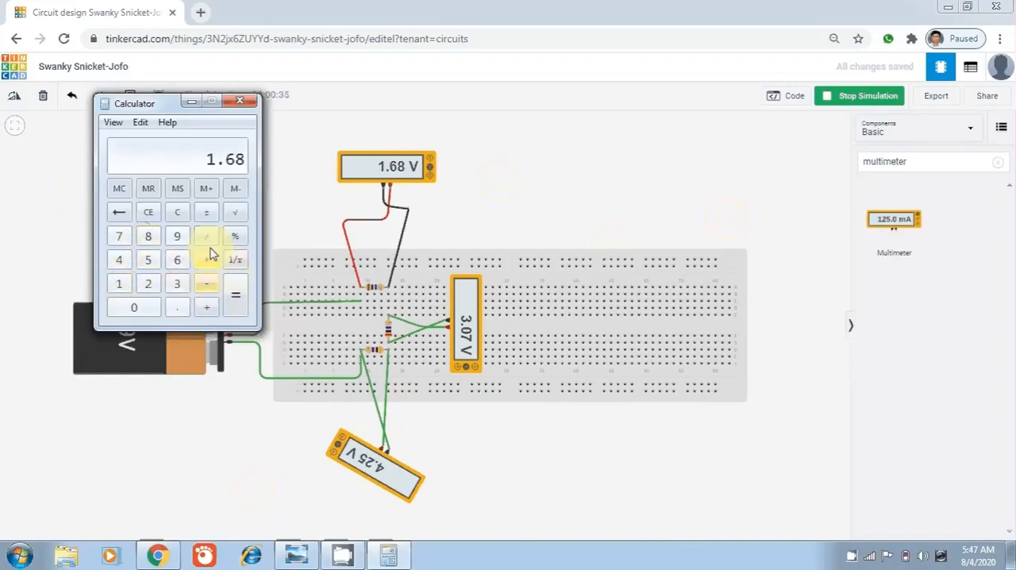
{"action": "left_click", "coordinate": [205, 309]}
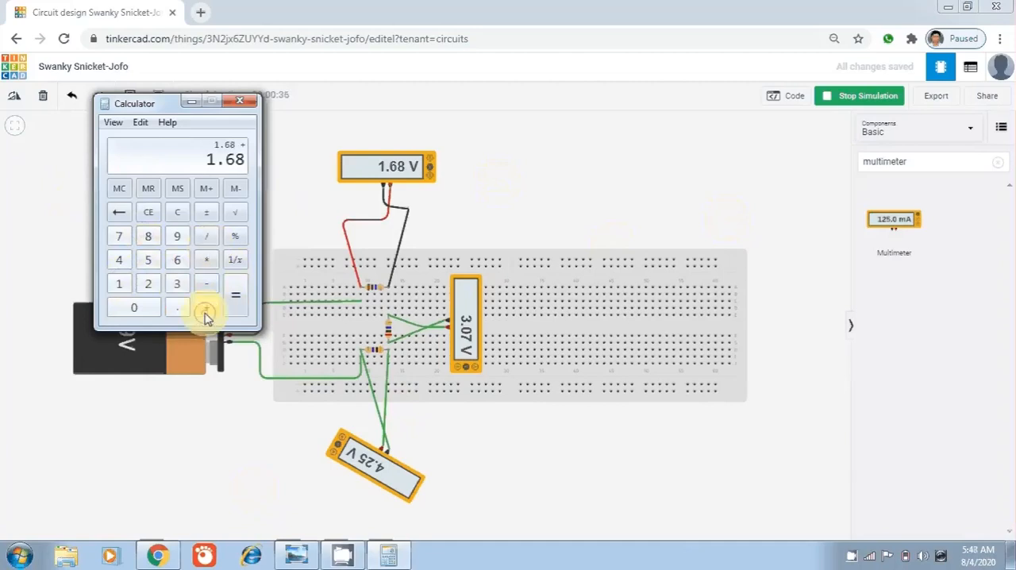
{"action": "left_click", "coordinate": [176, 283]}
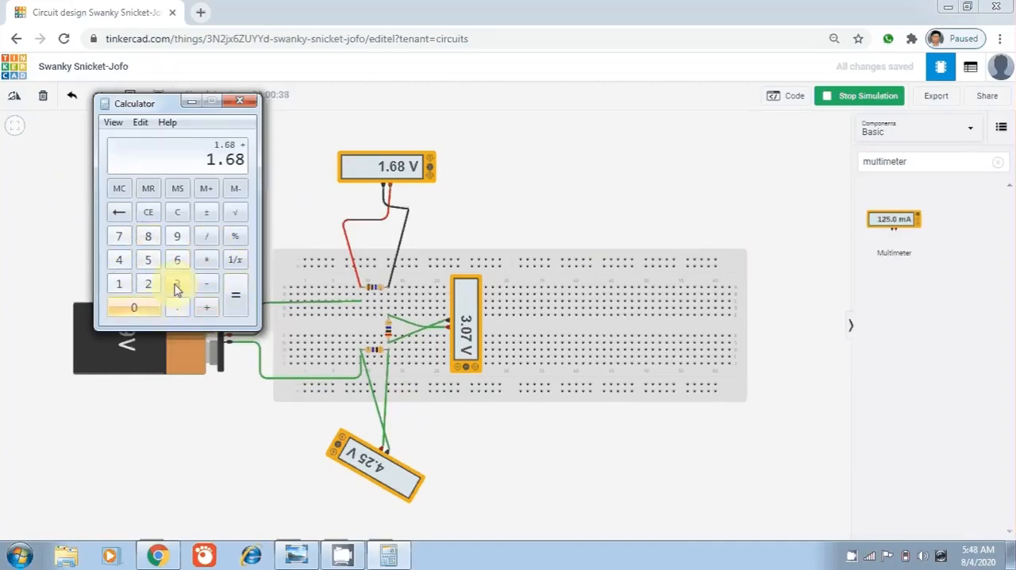
{"action": "left_click", "coordinate": [176, 309]}
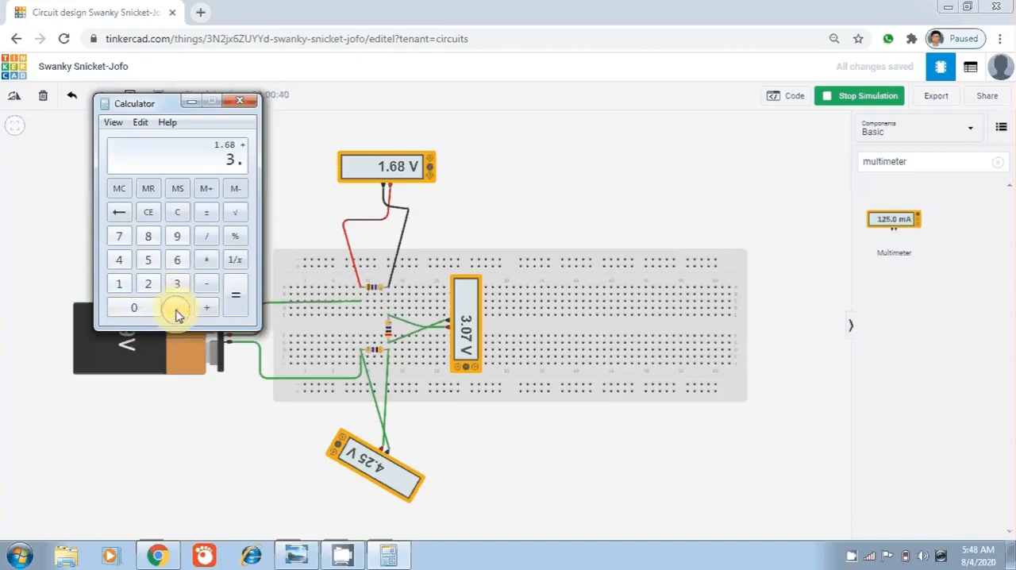
{"action": "left_click", "coordinate": [133, 308]}
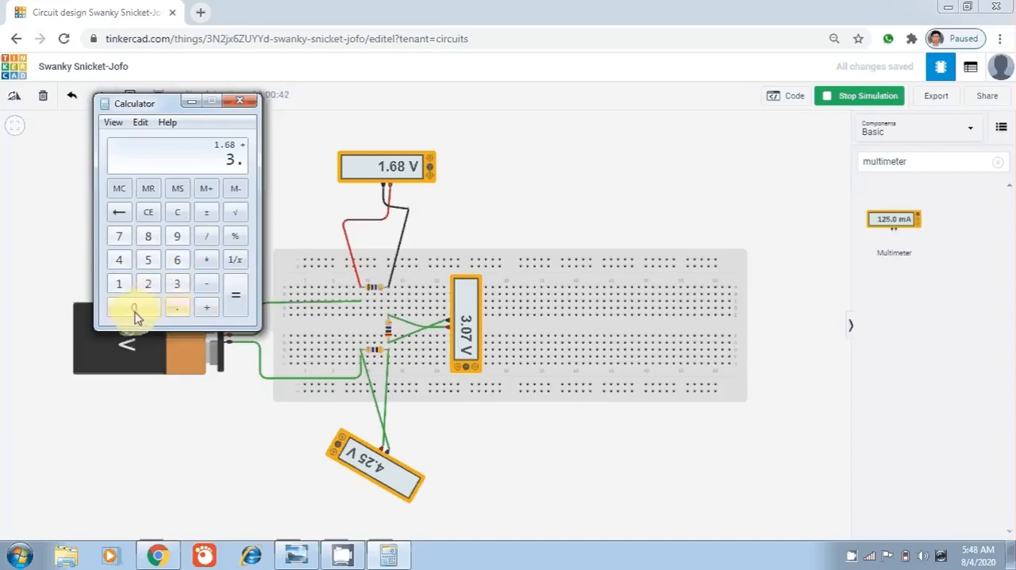
{"action": "left_click", "coordinate": [119, 236]}
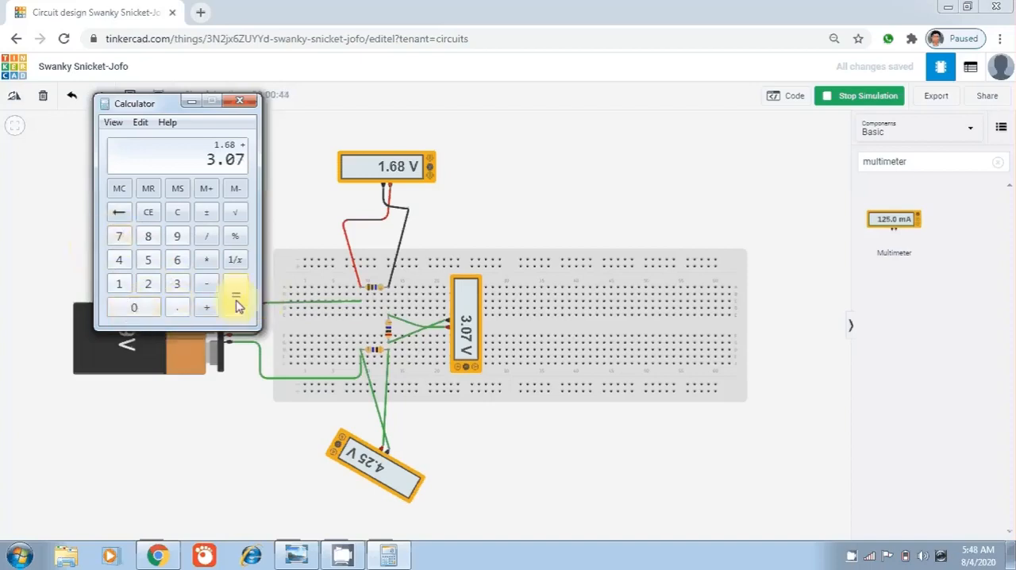
Add the third reading, 4.25, to the sum, compute the total voltage and close the Calculator
{"action": "left_click", "coordinate": [205, 307]}
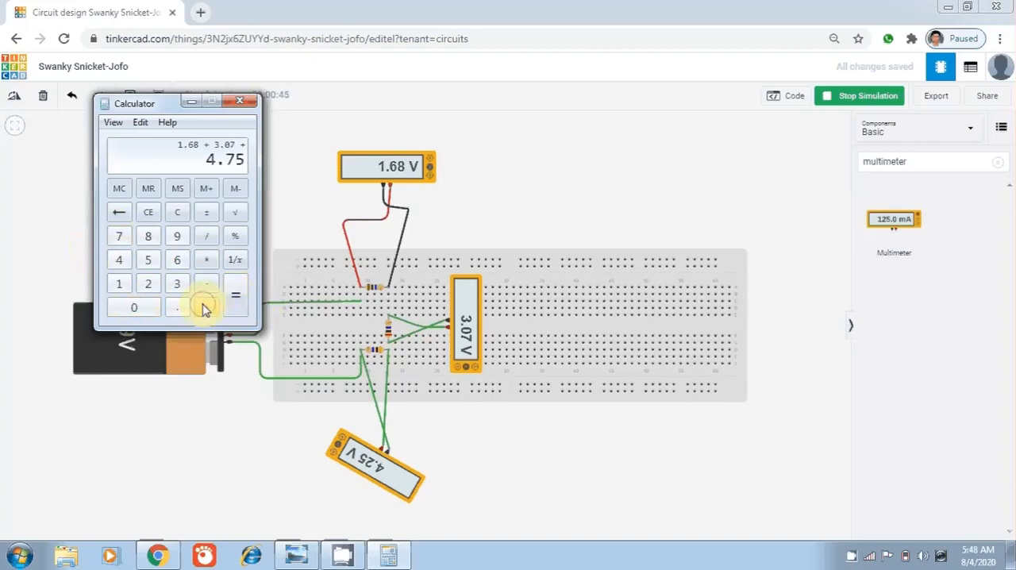
{"action": "left_click", "coordinate": [117, 261]}
{"action": "left_click", "coordinate": [175, 309]}
{"action": "left_click", "coordinate": [148, 283]}
{"action": "left_click", "coordinate": [148, 259]}
{"action": "left_click", "coordinate": [233, 303]}
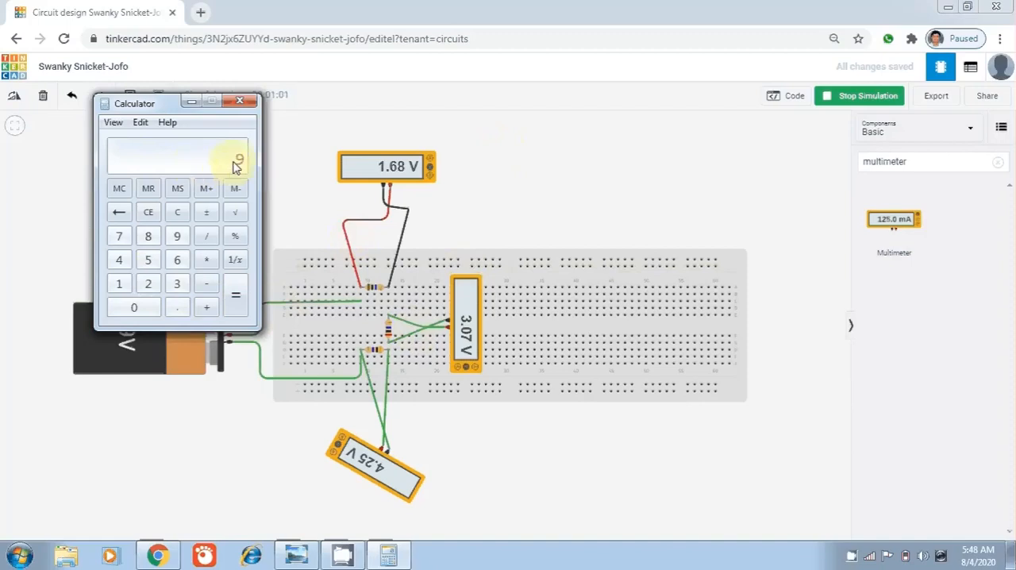
{"action": "left_click", "coordinate": [239, 102]}
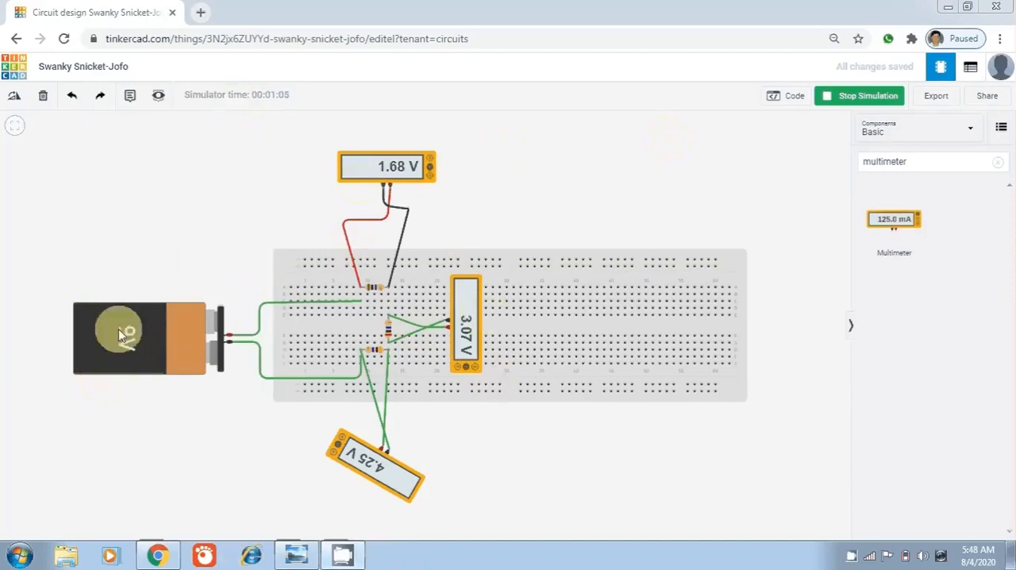
Stop the circuit simulation in Tinkercad and start it again
{"action": "left_click", "coordinate": [840, 98]}
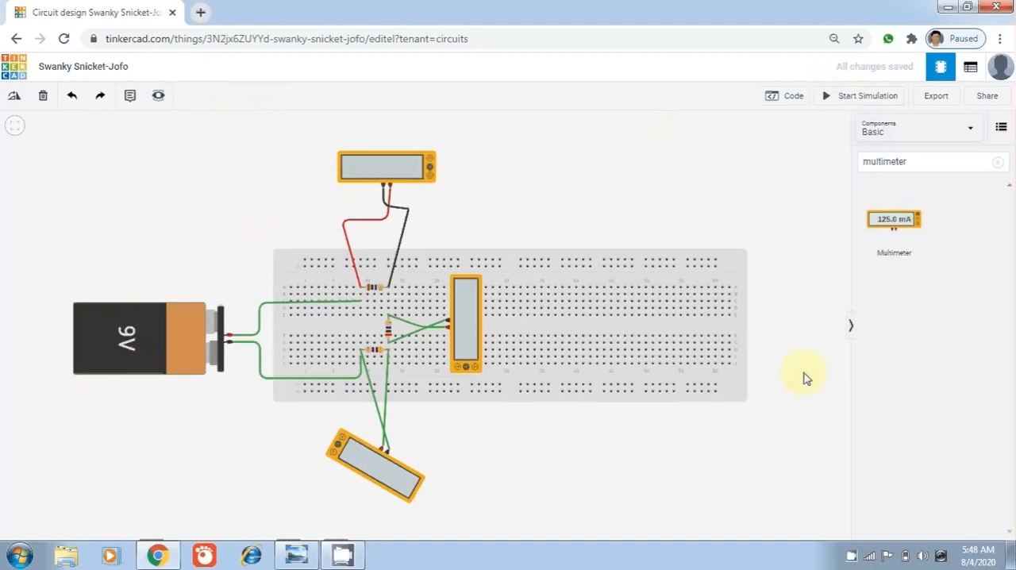
{"action": "left_click", "coordinate": [831, 99]}
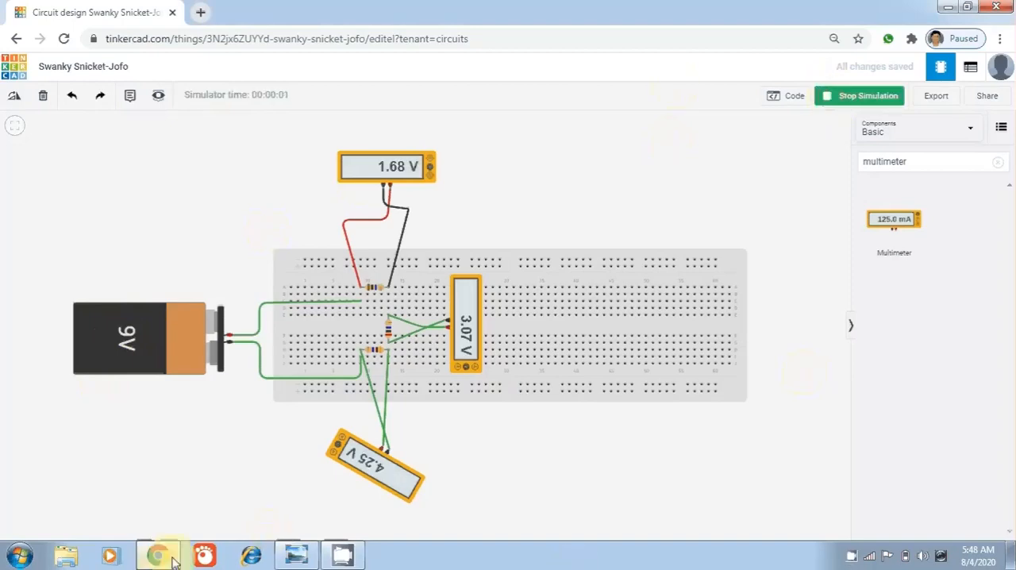